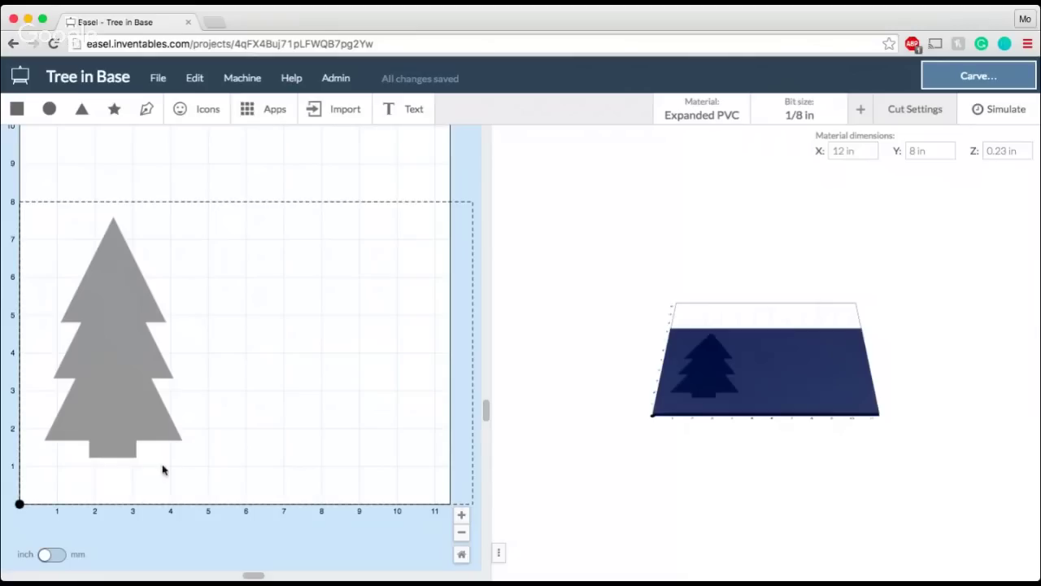
# - Nudge the trunk rectangle slightly lower beneath the tree's bottom triangle
pyautogui.click(128, 453)
pyautogui.press('Down')
pyautogui.press('Down')
pyautogui.press('Down')
pyautogui.press('Down')
pyautogui.press('Down')
pyautogui.press('Down')
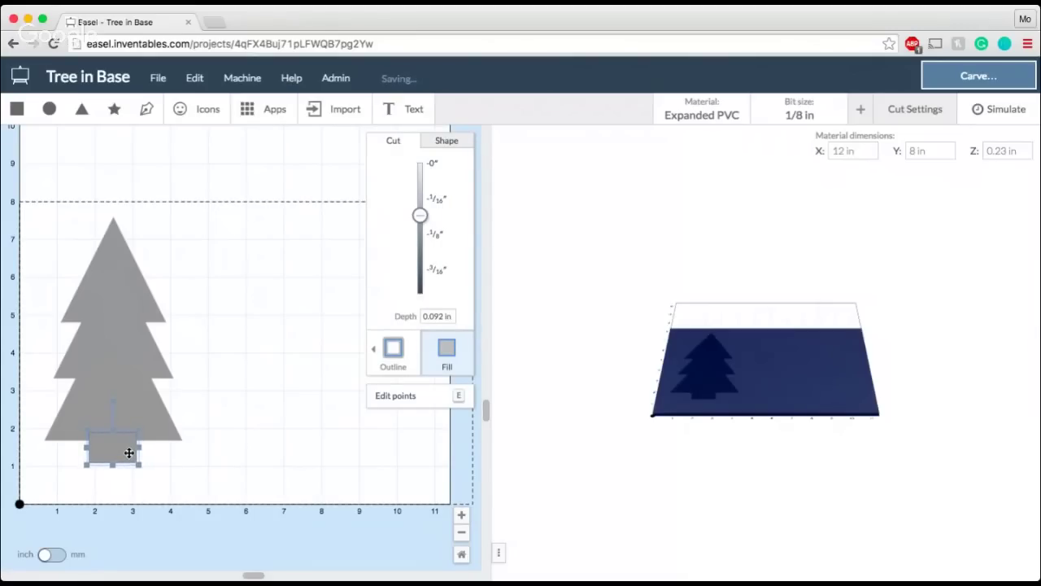
pyautogui.click(183, 460)
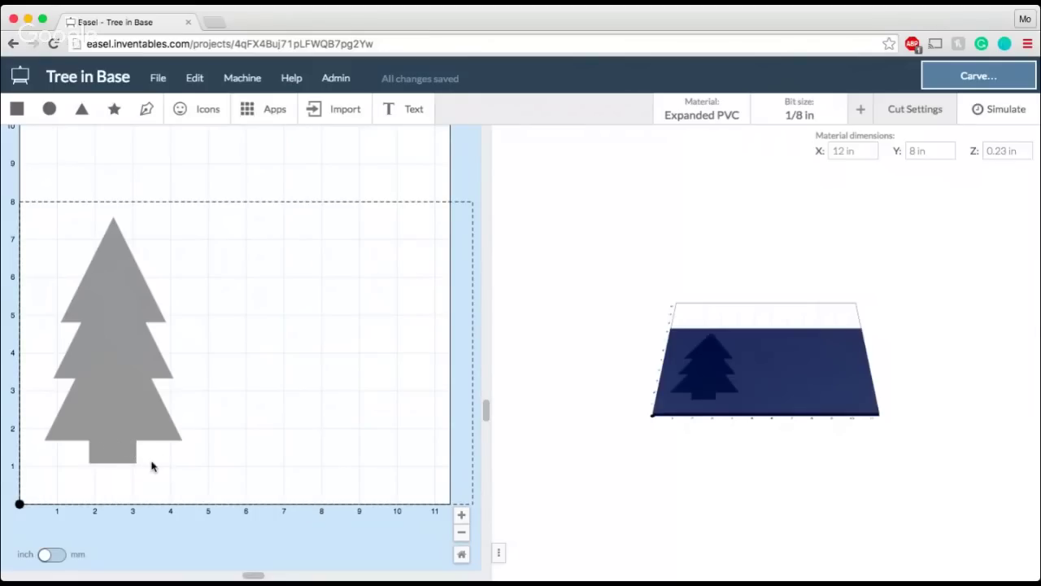
# - Fine-tune the trunk's vertical position so its lower edge sits just above the 1-inch gridline
pyautogui.click(130, 450)
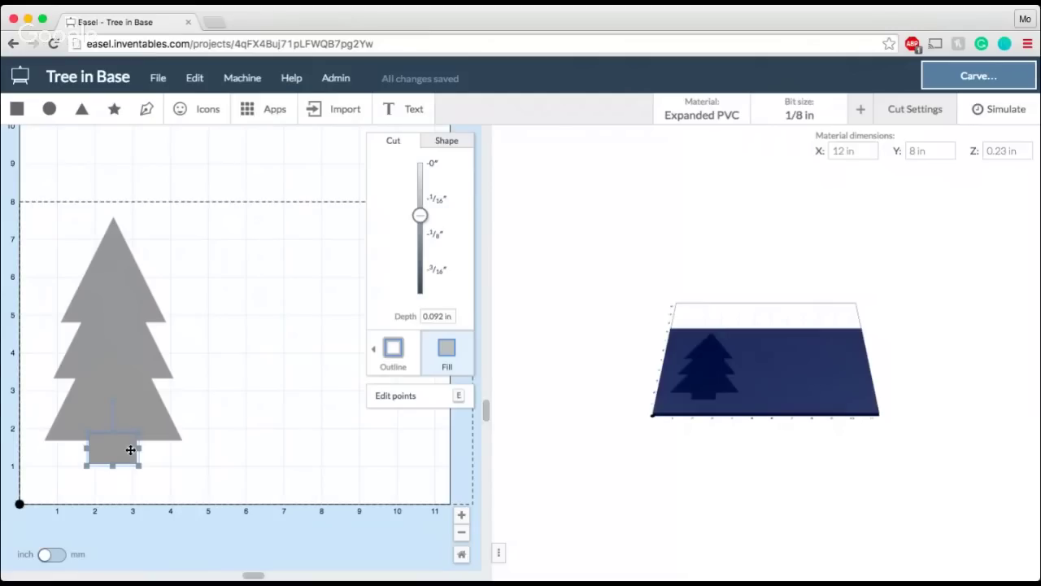
pyautogui.moveTo(116, 449); pyautogui.dragTo(117, 444)
pyautogui.click(144, 448)
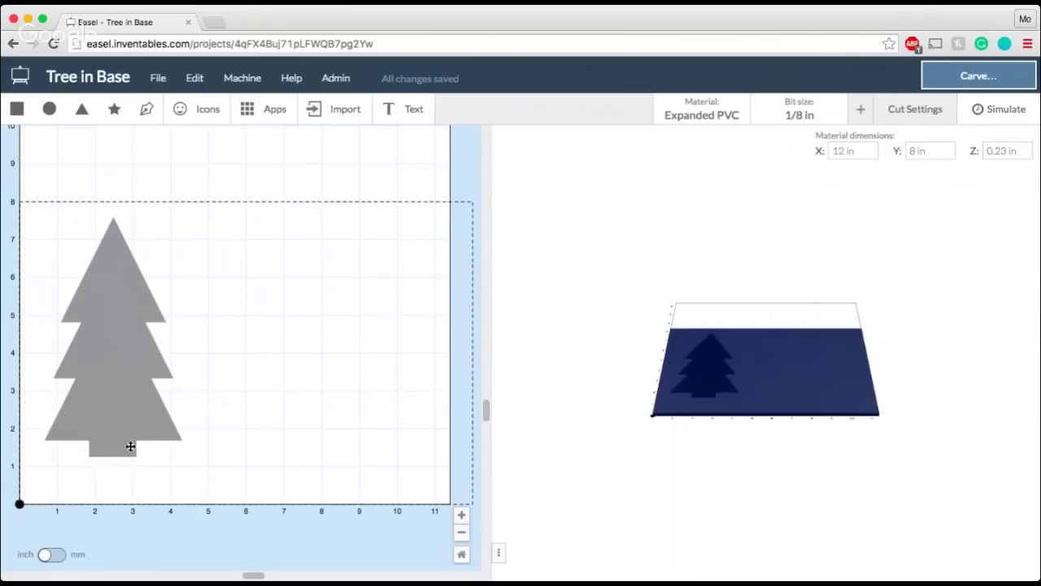
pyautogui.click(130, 446)
pyautogui.click(156, 455)
pyautogui.click(106, 449)
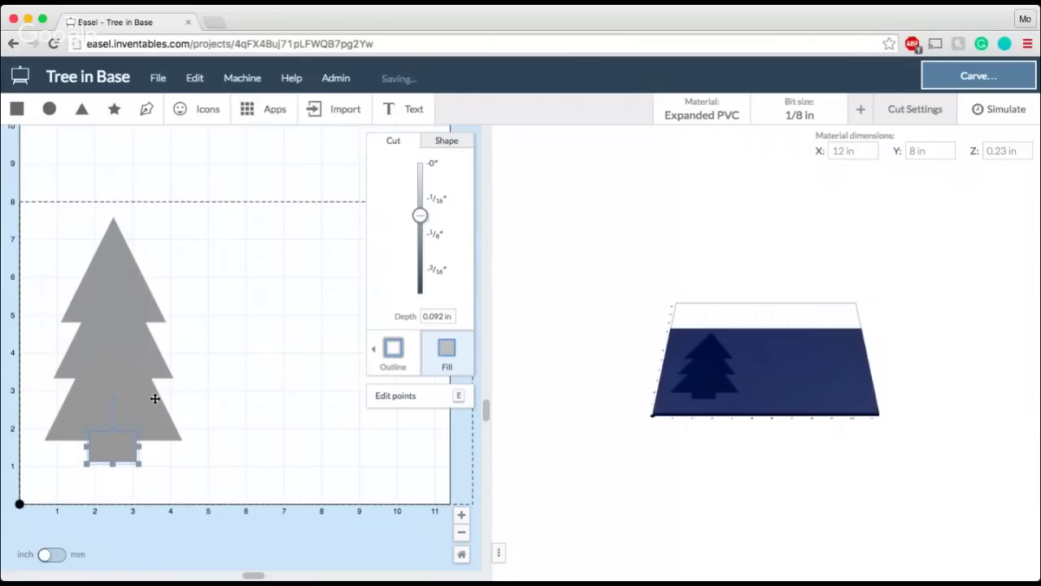
pyautogui.click(204, 398)
# - Align the three triangles and the trunk on a common vertical centre line
pyautogui.moveTo(185, 465); pyautogui.dragTo(79, 234)
pyautogui.click(83, 144)
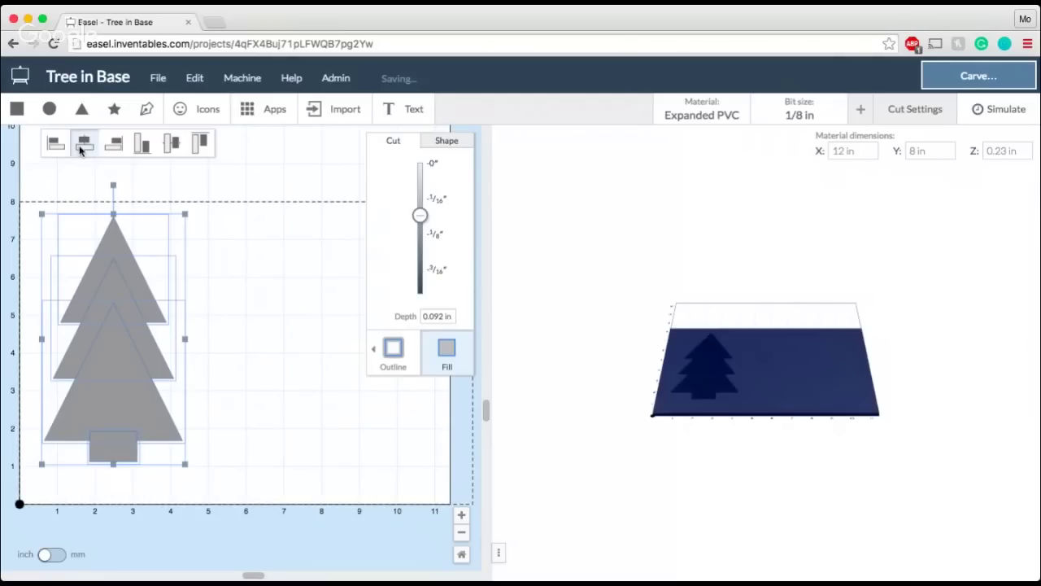
pyautogui.click(234, 346)
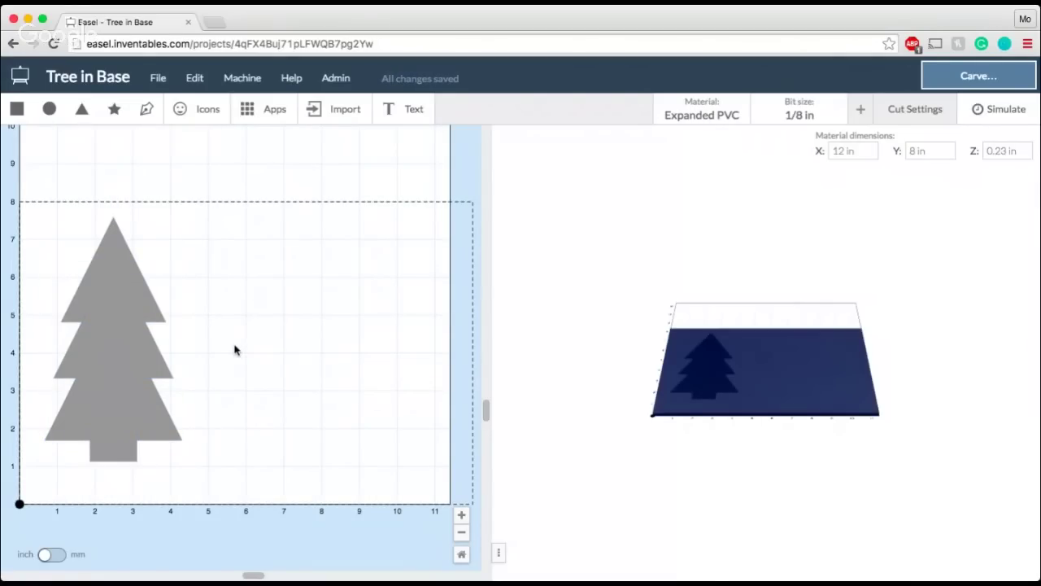
# - Combine the three triangles and the trunk into a single tree shape
pyautogui.moveTo(49, 276); pyautogui.dragTo(151, 500)
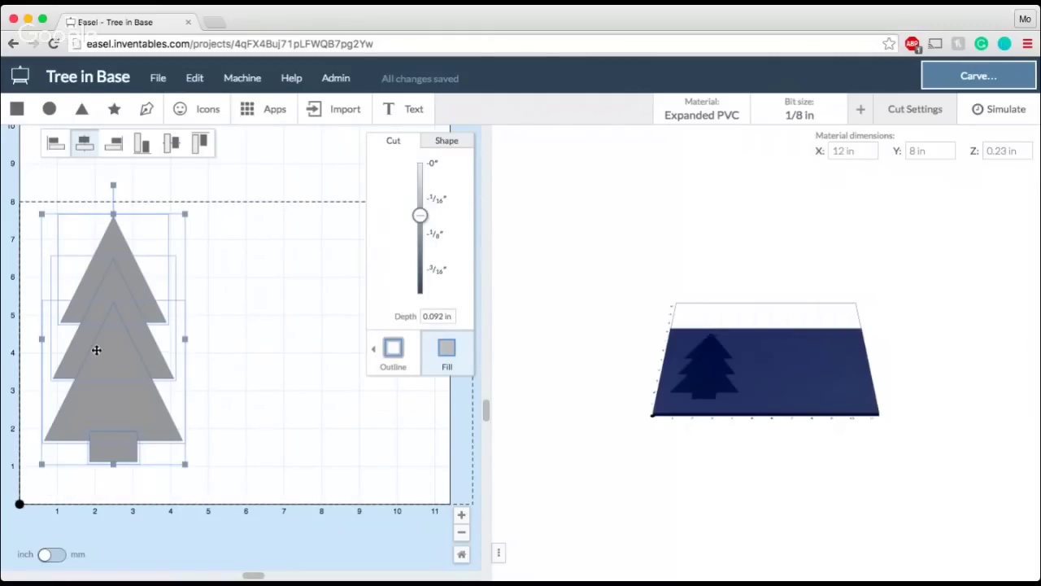
pyautogui.moveTo(123, 367); pyautogui.dragTo(124, 368)
pyautogui.rightClick(125, 368)
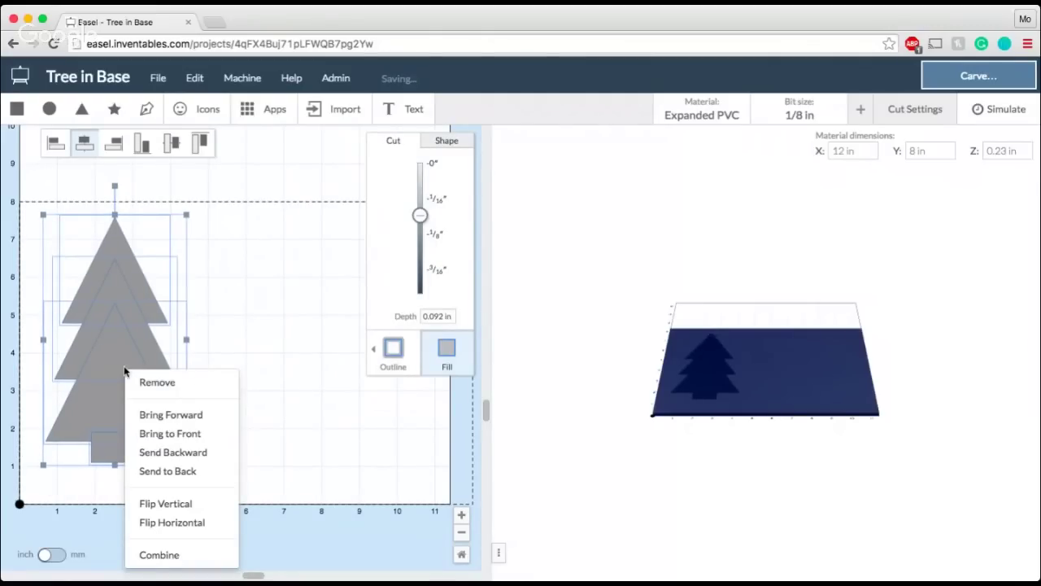
pyautogui.click(192, 556)
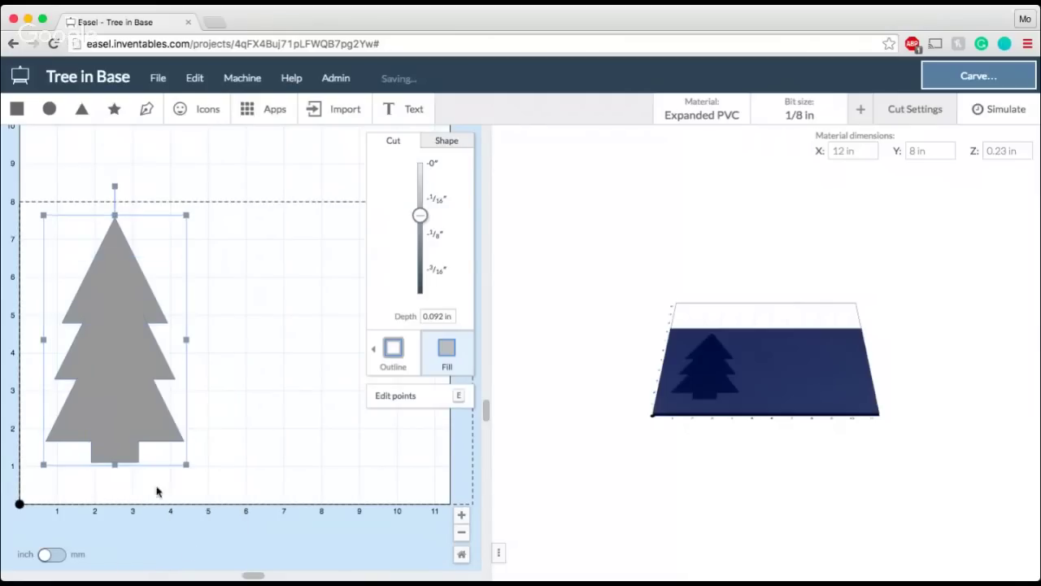
# - Shift the combined tree slightly down so the trunk's bottom rests on the 1-inch gridline
pyautogui.moveTo(123, 411)
pyautogui.mouseDown()
pyautogui.moveTo(133, 391)
pyautogui.moveTo(127, 429)
pyautogui.moveTo(140, 432)
pyautogui.moveTo(123, 416)
pyautogui.mouseUp()
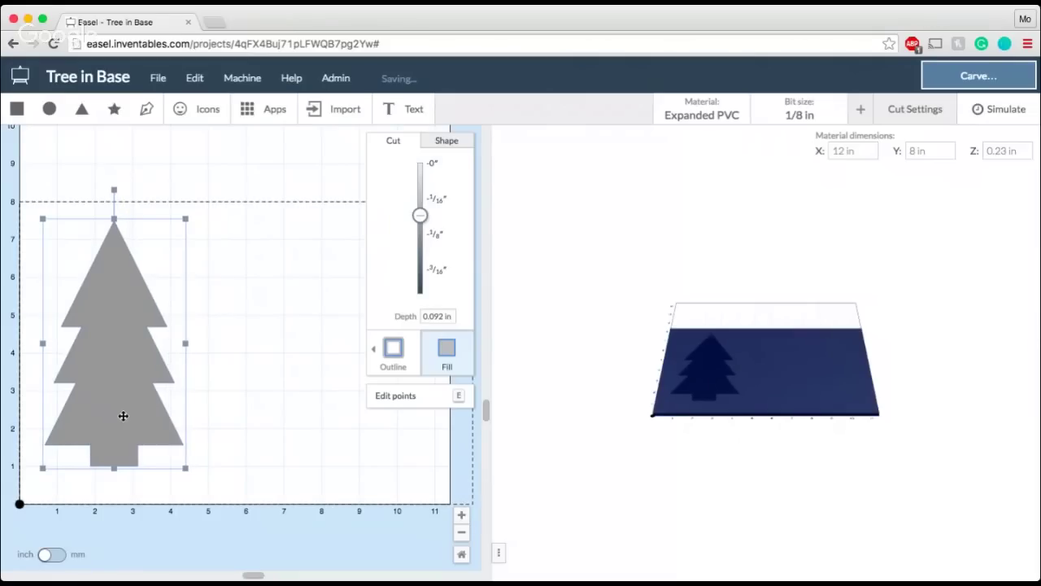
pyautogui.click(209, 365)
pyautogui.click(129, 366)
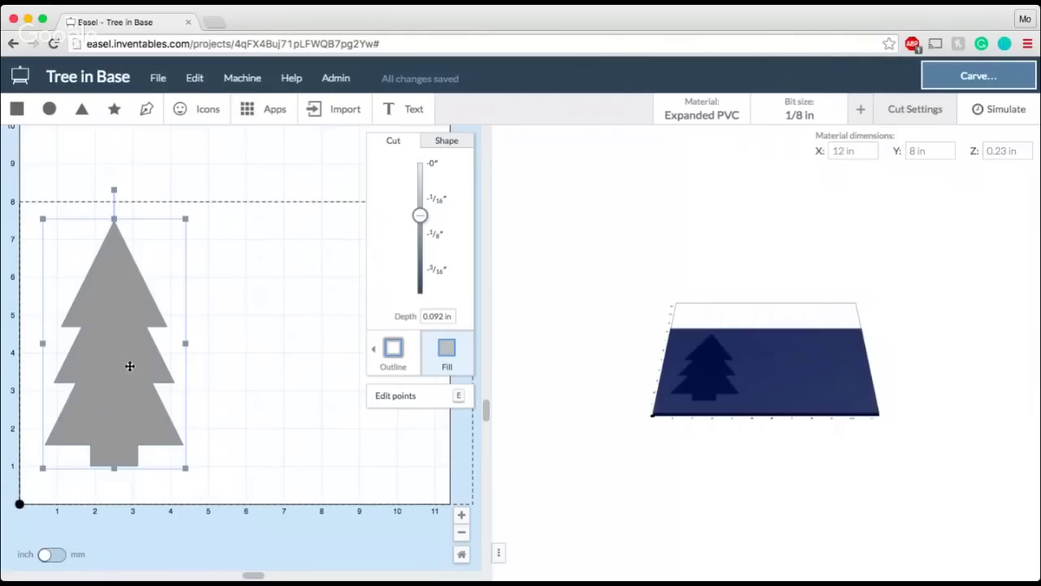
pyautogui.click(201, 329)
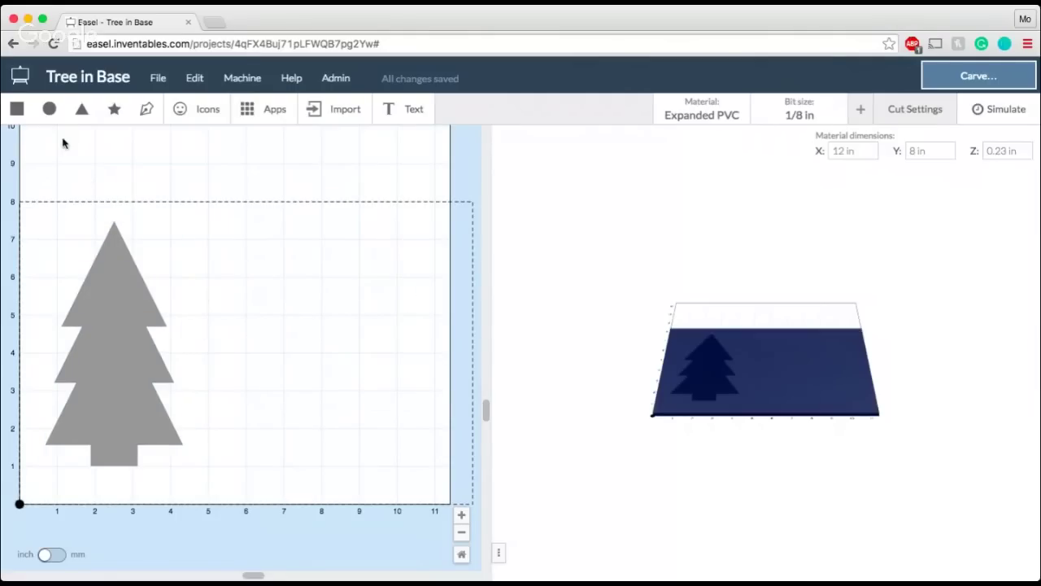
# - Add a circle beside the tree and enlarge it to about 3.8 inches across as the base
pyautogui.click(53, 114)
pyautogui.moveTo(104, 425); pyautogui.dragTo(258, 303)
pyautogui.moveTo(285, 346); pyautogui.dragTo(373, 407)
pyautogui.click(235, 257)
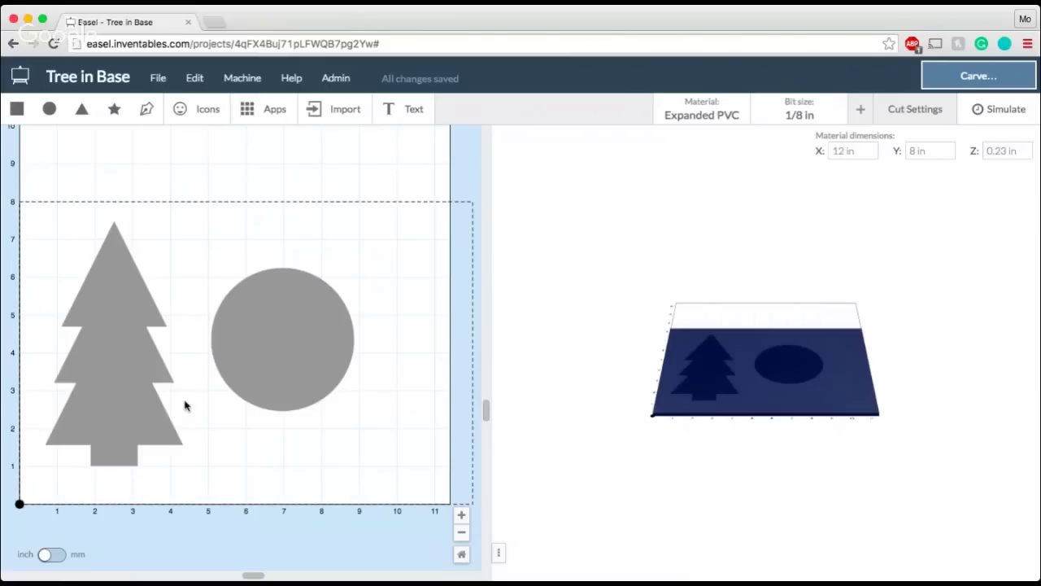
# - Add a square for the base slot and place it above the circle, clear of the tree
pyautogui.click(132, 448)
pyautogui.click(224, 428)
pyautogui.click(18, 118)
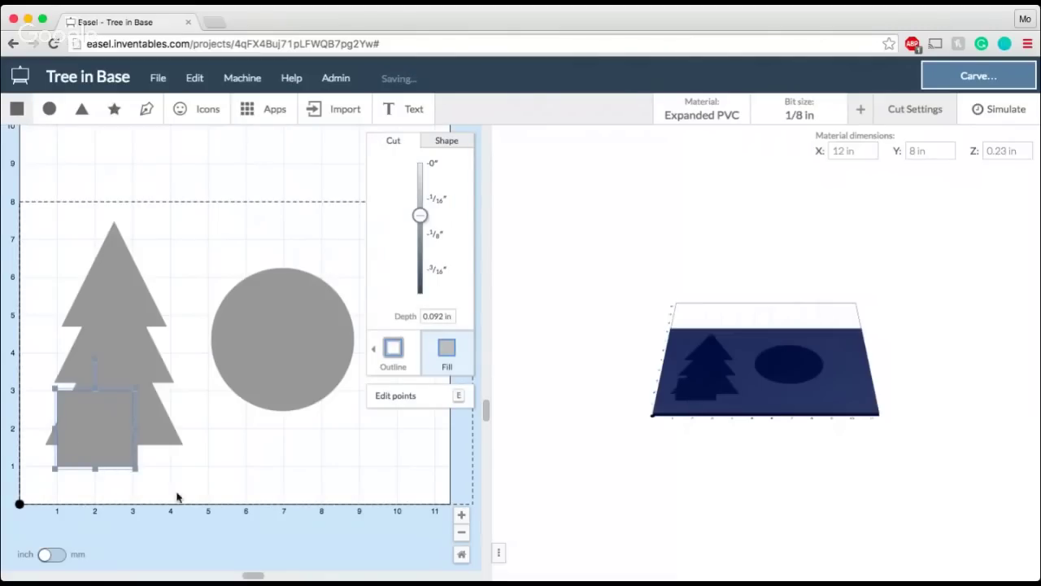
pyautogui.moveTo(88, 451); pyautogui.dragTo(211, 228)
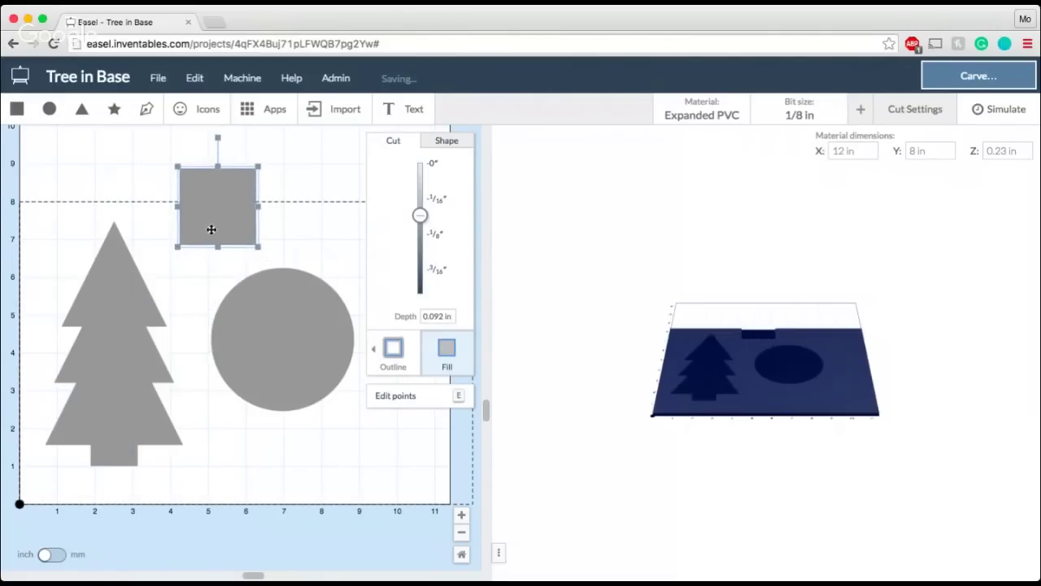
# - Set the new square's width to 1.25 in
pyautogui.click(450, 143)
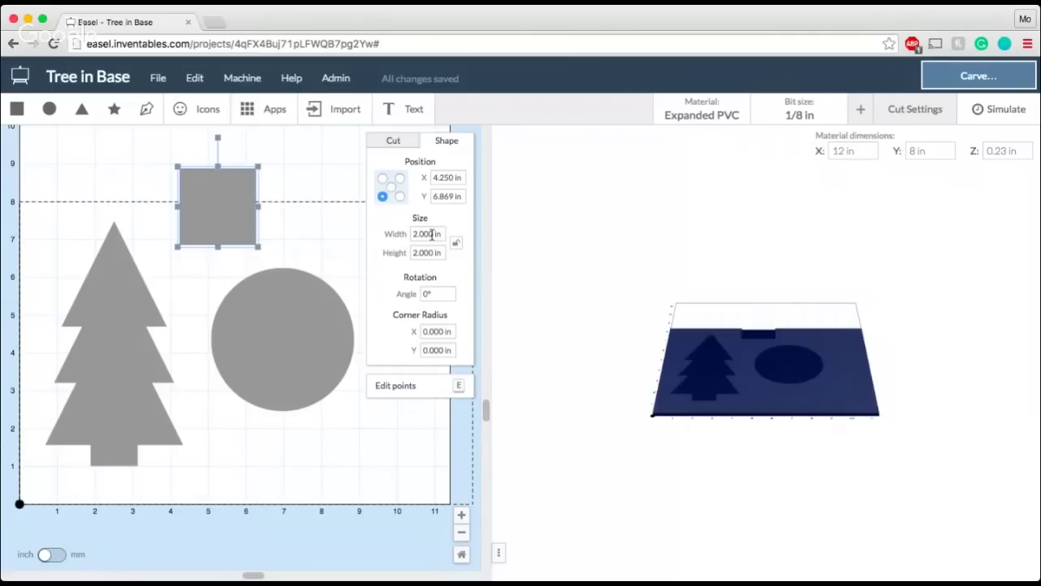
pyautogui.click(431, 234)
pyautogui.click(427, 251)
pyautogui.click(427, 233)
pyautogui.write('1.25')
pyautogui.press('Return')
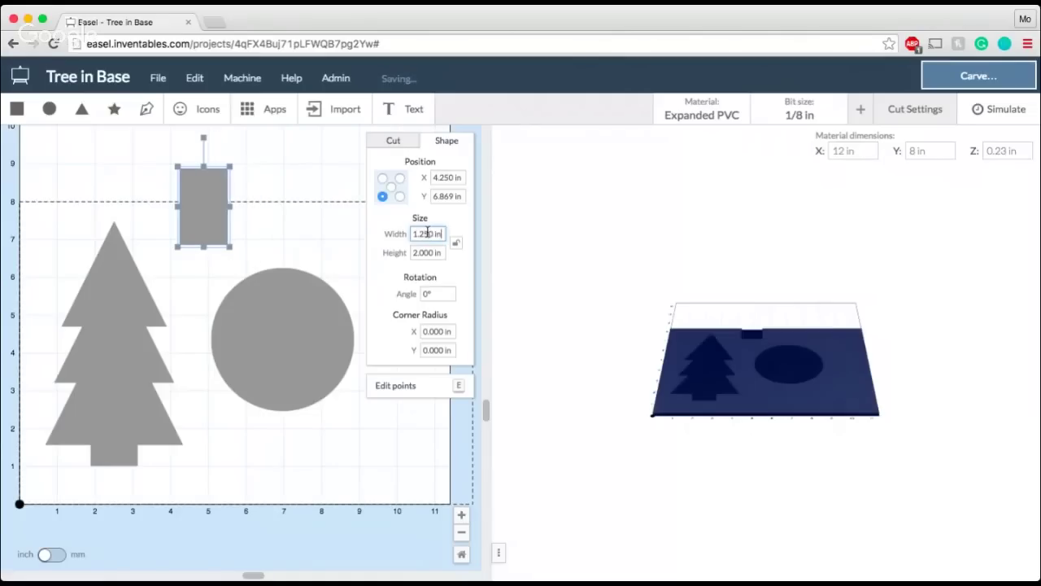
# - Move the rectangle slightly down and set its height to 0.23 in
pyautogui.moveTo(218, 226); pyautogui.dragTo(211, 250)
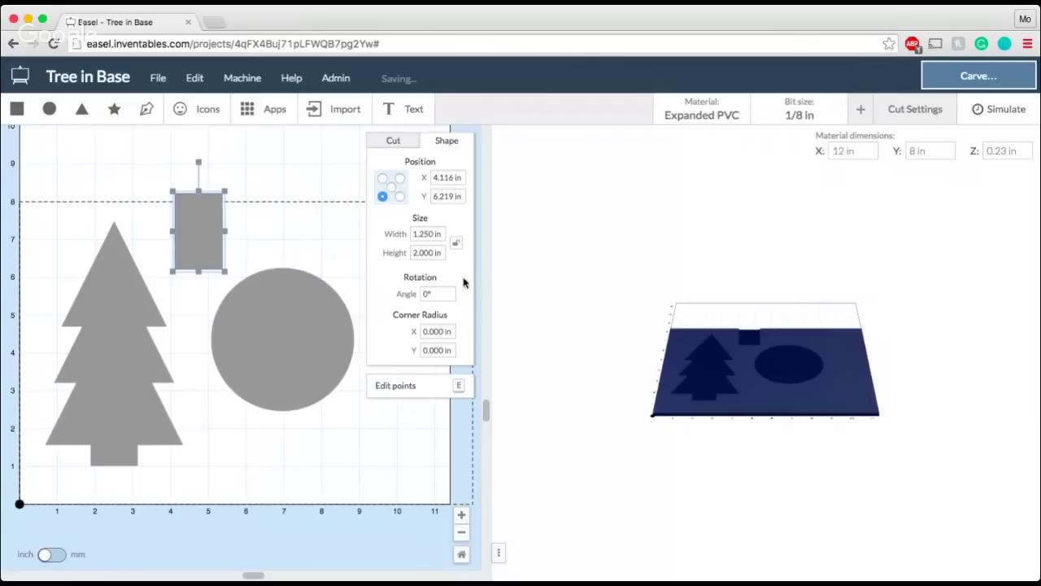
pyautogui.click(427, 253)
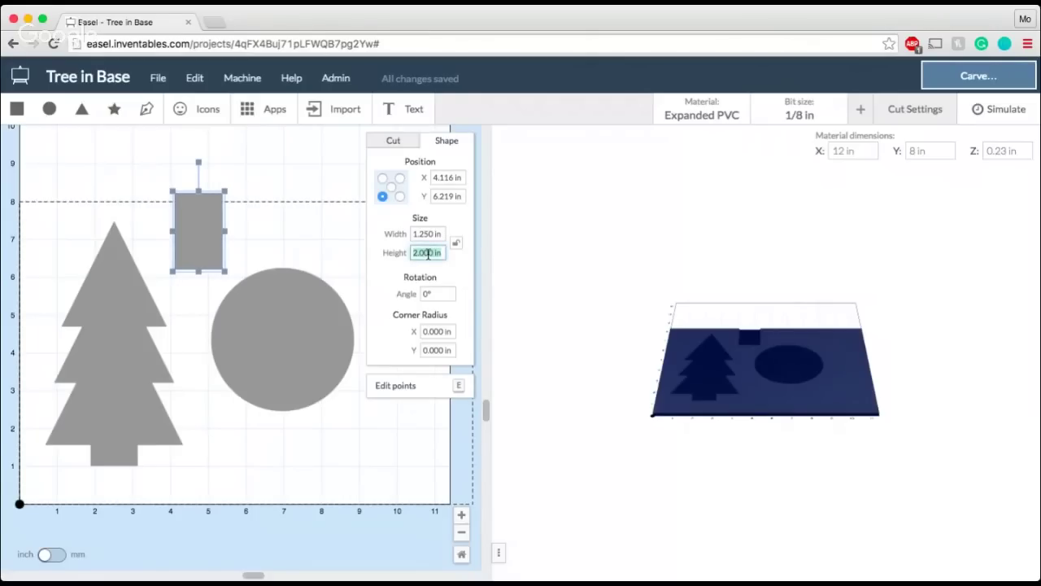
pyautogui.write('1')
pyautogui.write('23')
pyautogui.press('Return')
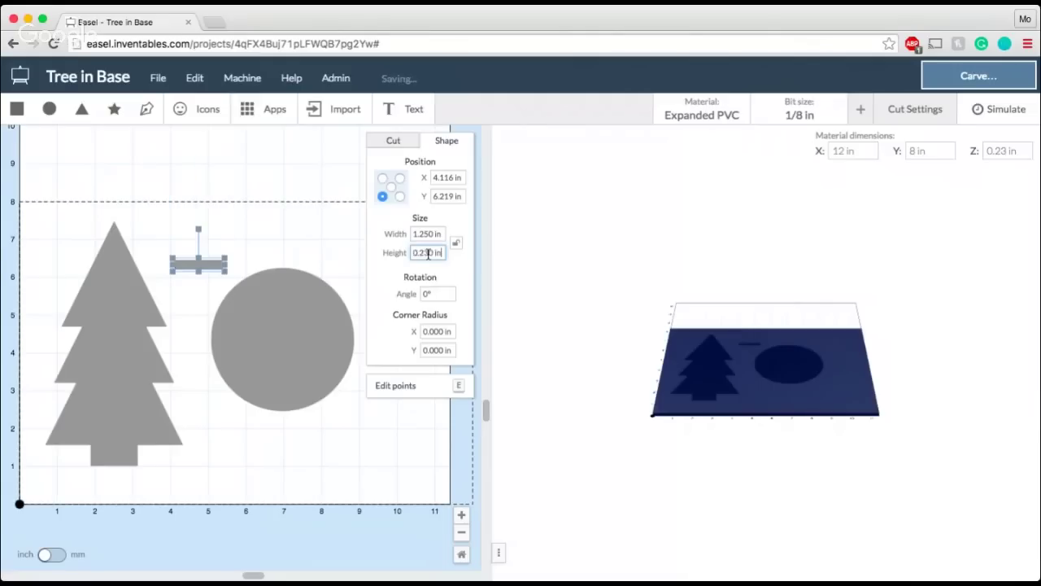
pyautogui.click(293, 260)
# - Place the slot rectangle near the middle of the circle and set its cut depth to 0 in
pyautogui.moveTo(212, 267); pyautogui.dragTo(288, 339)
pyautogui.moveTo(421, 215); pyautogui.dragTo(422, 160)
pyautogui.click(339, 191)
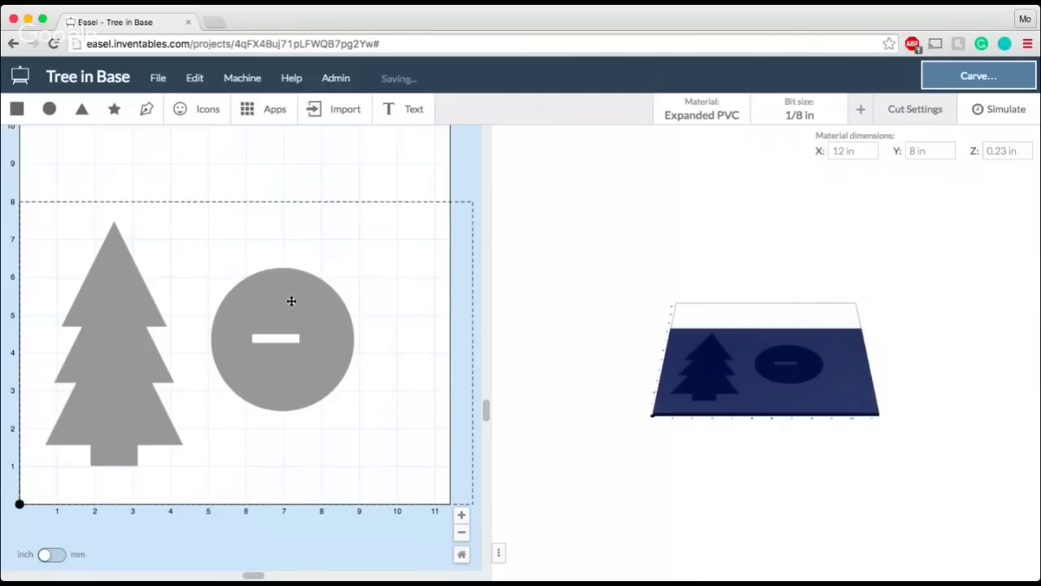
# - Centre the slot in the circle by aligning both shapes' centres horizontally and vertically
pyautogui.moveTo(285, 336); pyautogui.dragTo(286, 337)
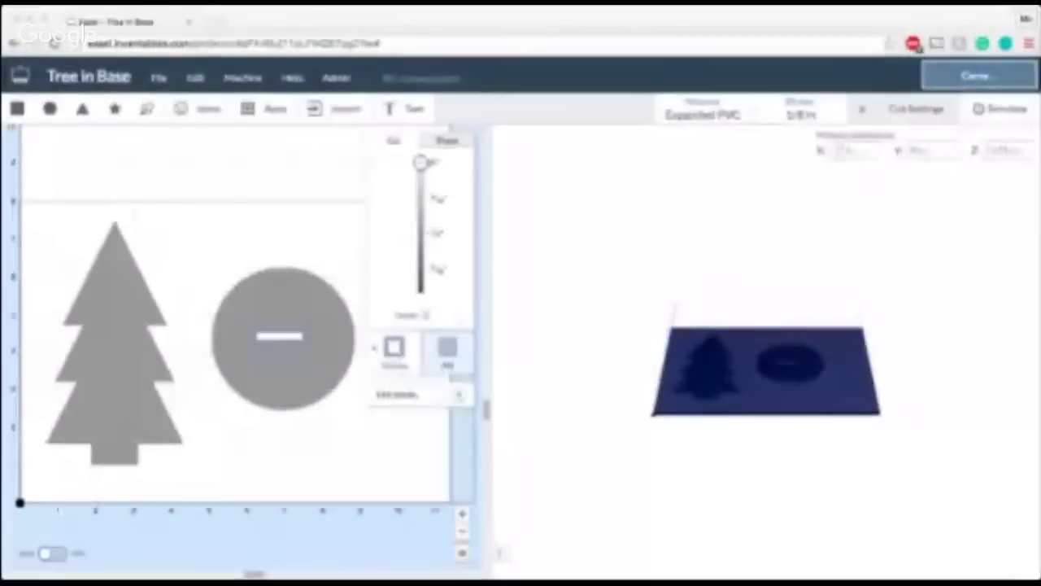
pyautogui.click(342, 244)
pyautogui.click(288, 395)
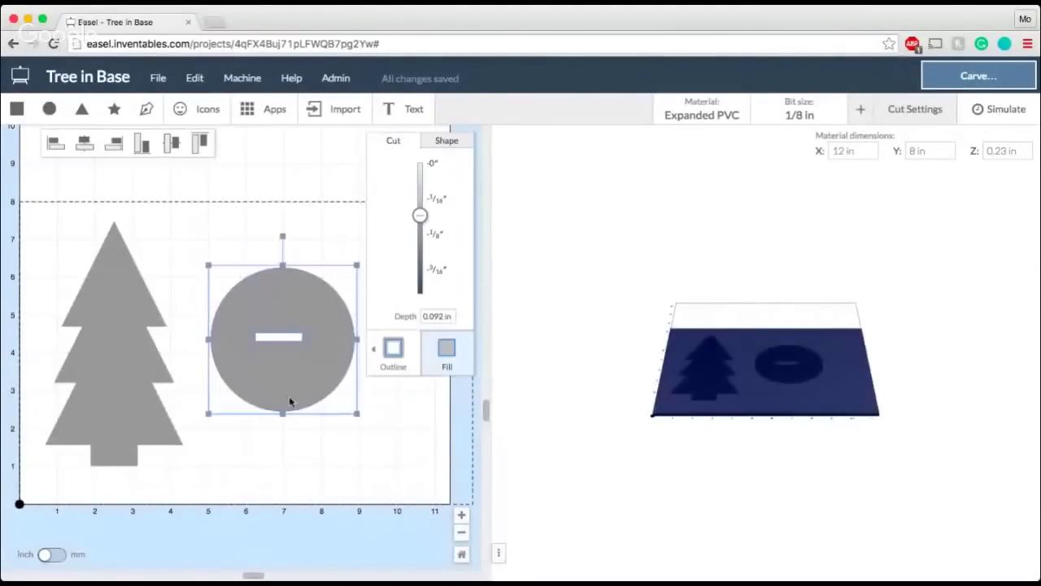
pyautogui.click(85, 143)
pyautogui.click(151, 150)
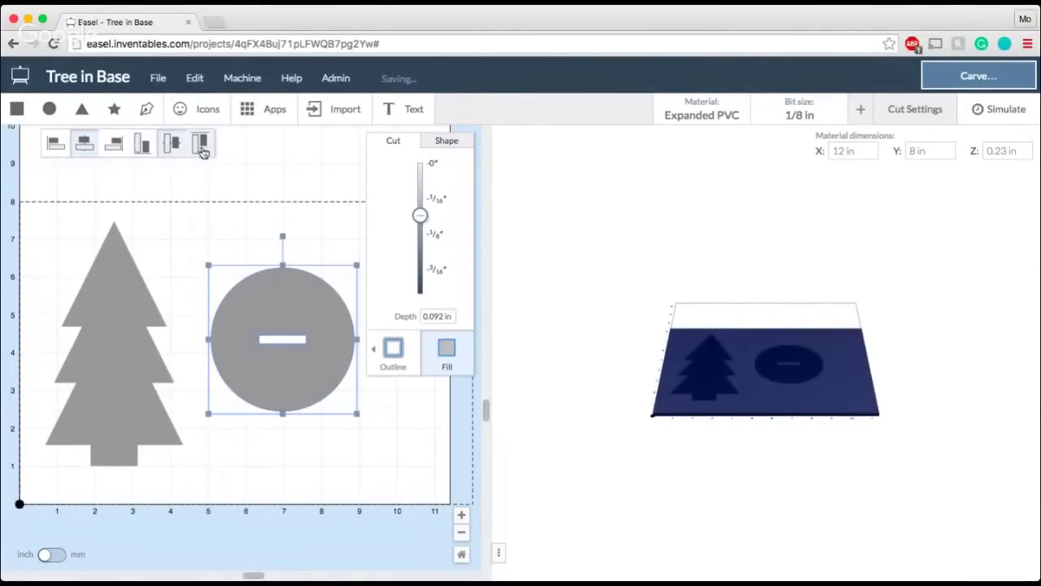
pyautogui.click(288, 192)
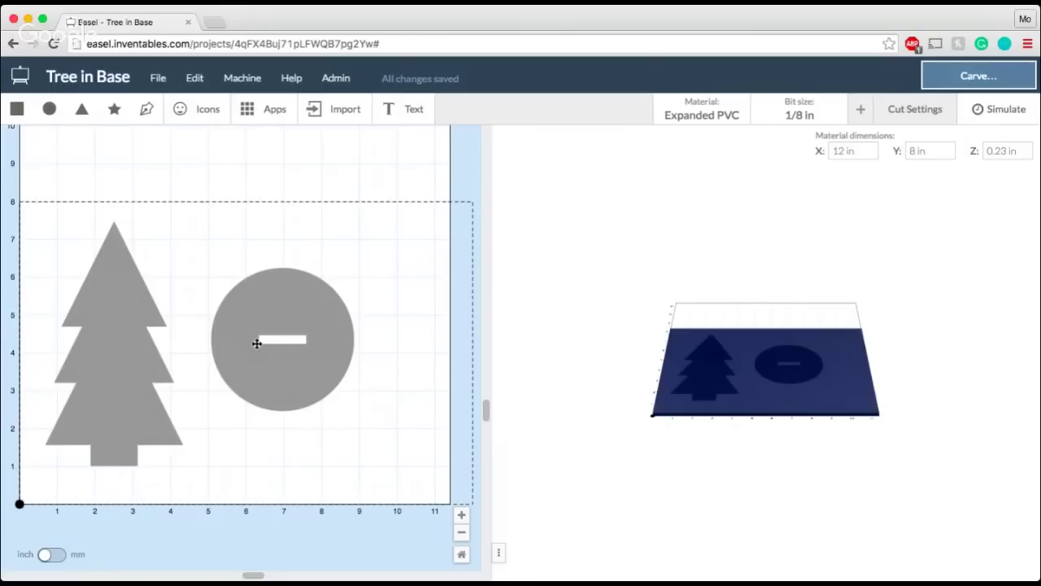
# - Simulate the carve and examine the toolpaths around the base slot's corners in the 3D preview
pyautogui.scroll(2, 257, 344)
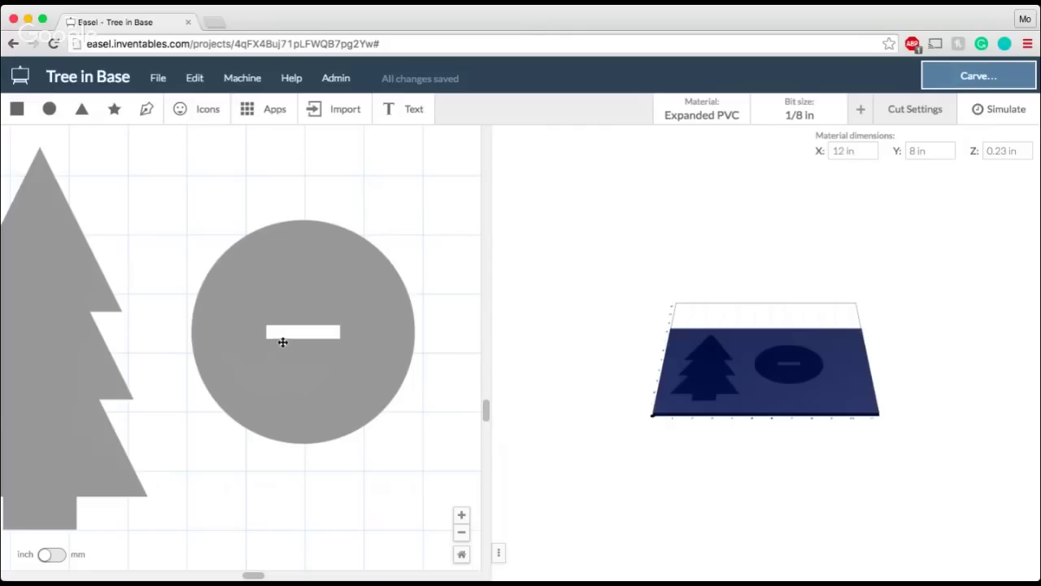
pyautogui.moveTo(801, 348); pyautogui.dragTo(806, 416)
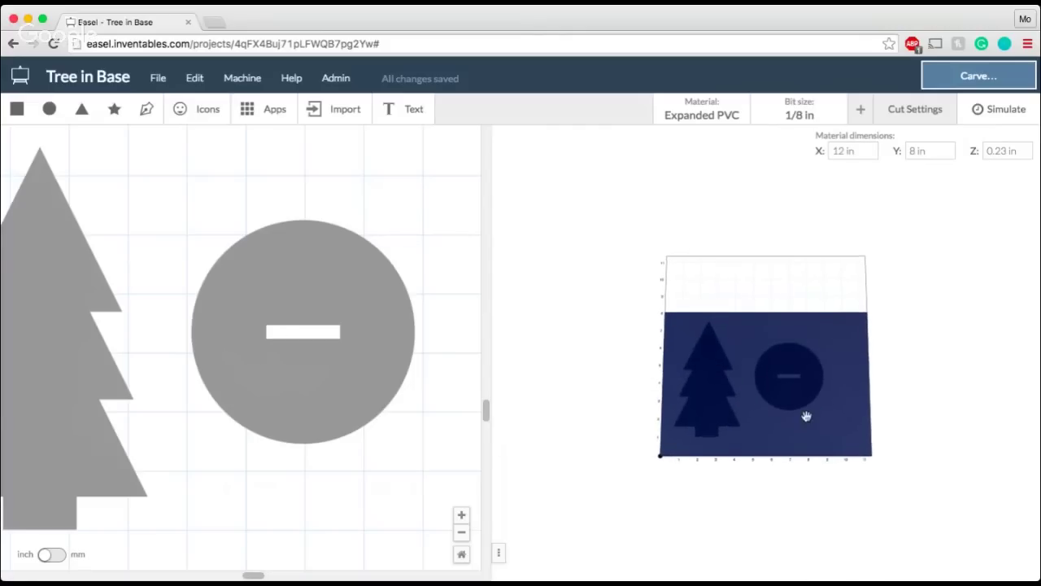
pyautogui.scroll(10, 806, 416)
pyautogui.moveTo(862, 444); pyautogui.dragTo(804, 413)
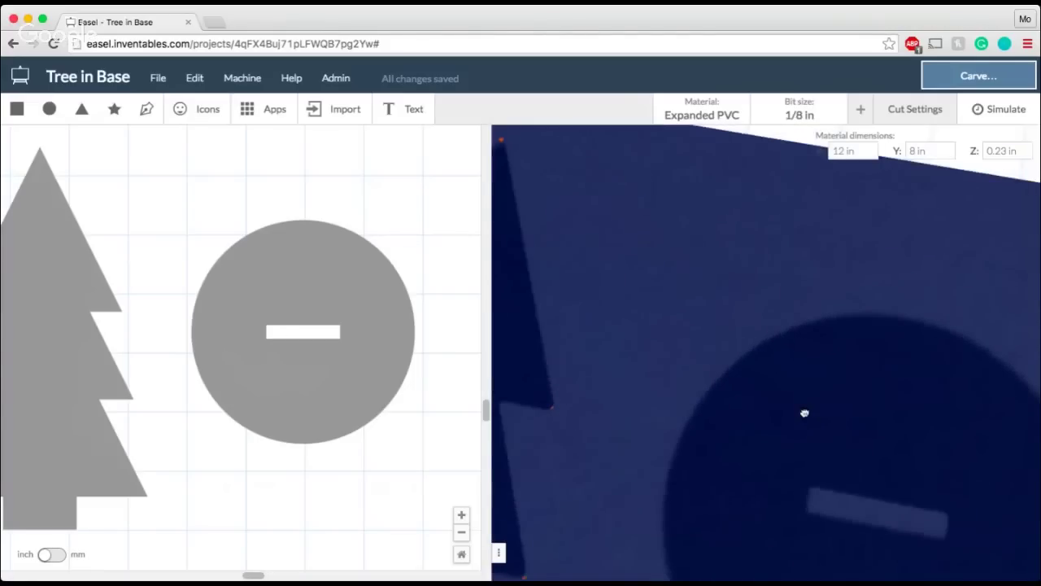
pyautogui.click(1009, 108)
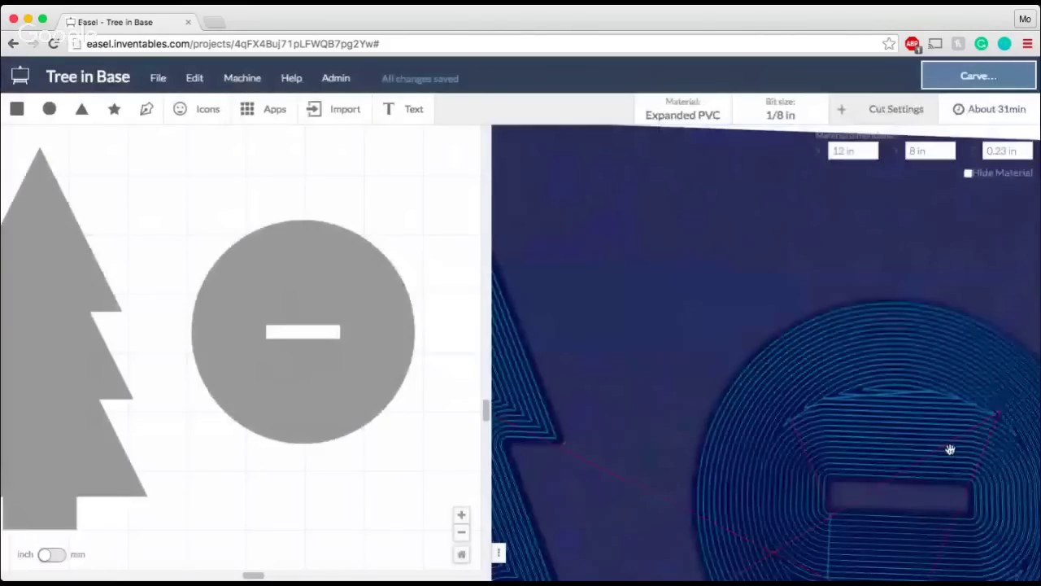
pyautogui.moveTo(950, 449); pyautogui.dragTo(897, 386)
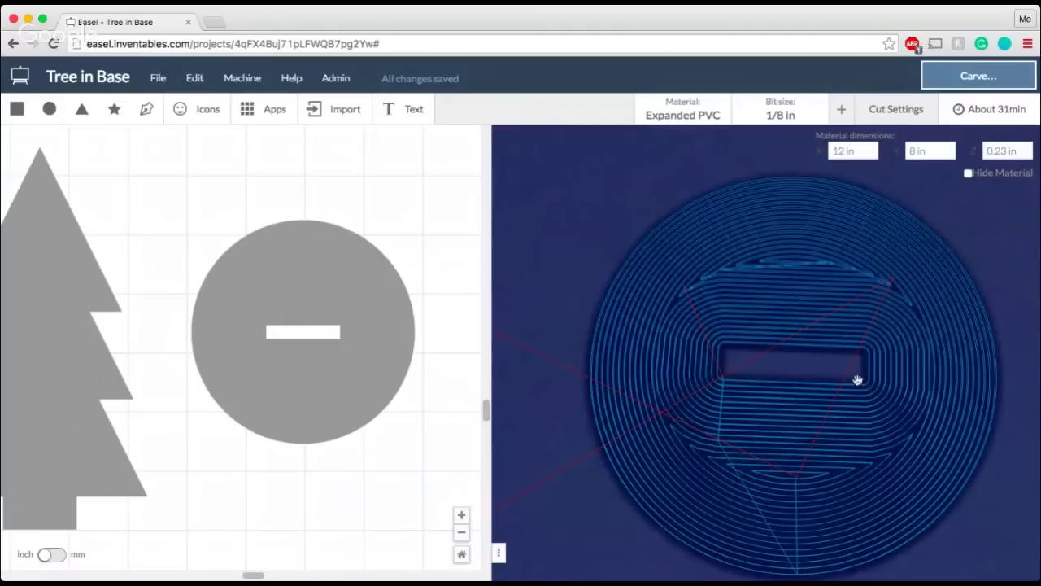
pyautogui.moveTo(857, 379); pyautogui.dragTo(858, 426)
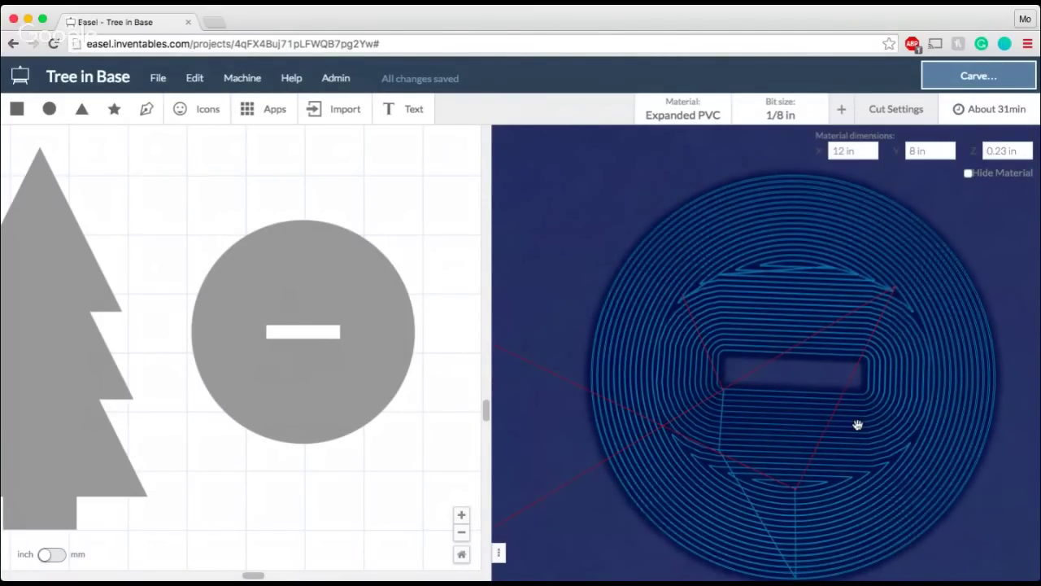
# - Bring the whole tree and base layout back into view in both the design and the 3D preview
pyautogui.press('super+minus')
pyautogui.press('super+minus')
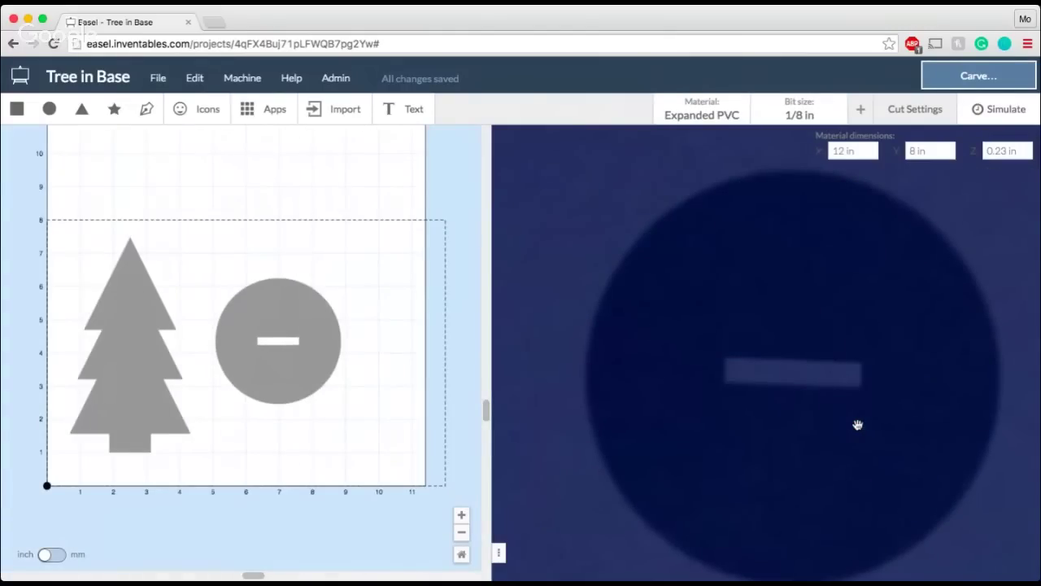
pyautogui.click(327, 321)
pyautogui.scroll(-4, 600, 298)
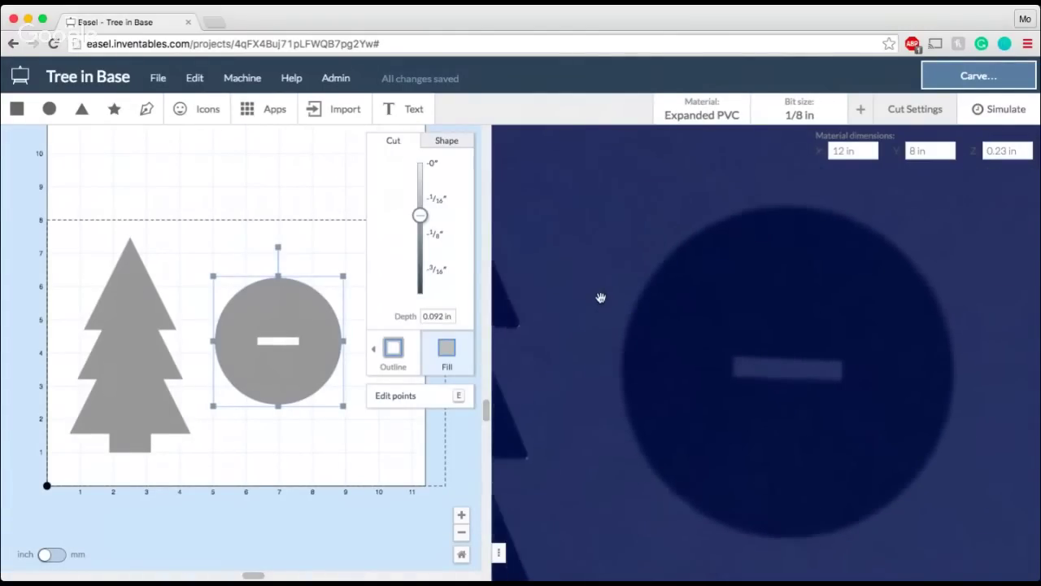
pyautogui.scroll(-4, 600, 297)
pyautogui.moveTo(825, 328); pyautogui.dragTo(837, 407)
pyautogui.click(336, 269)
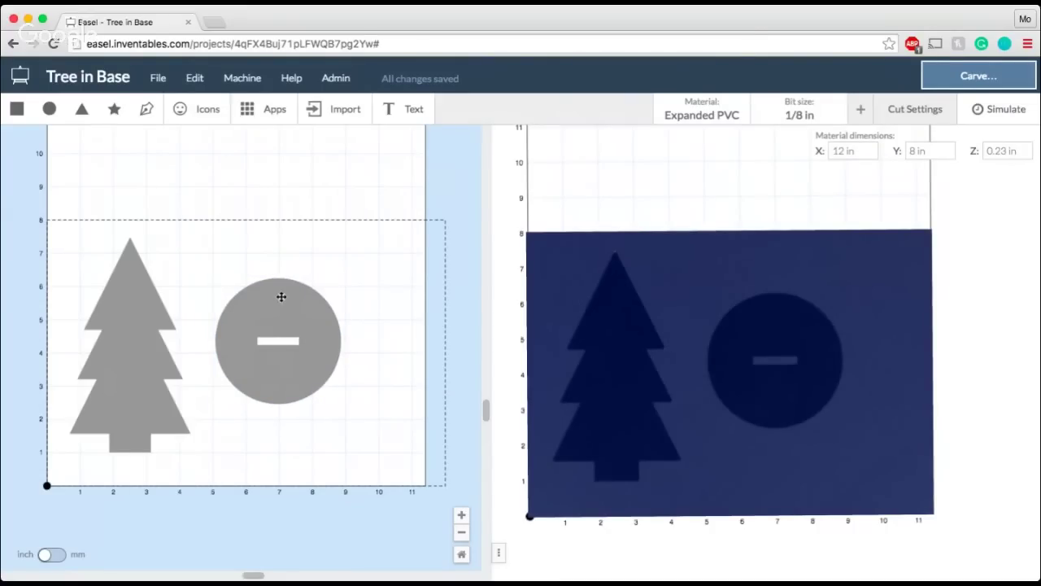
pyautogui.scroll(5, 256, 336)
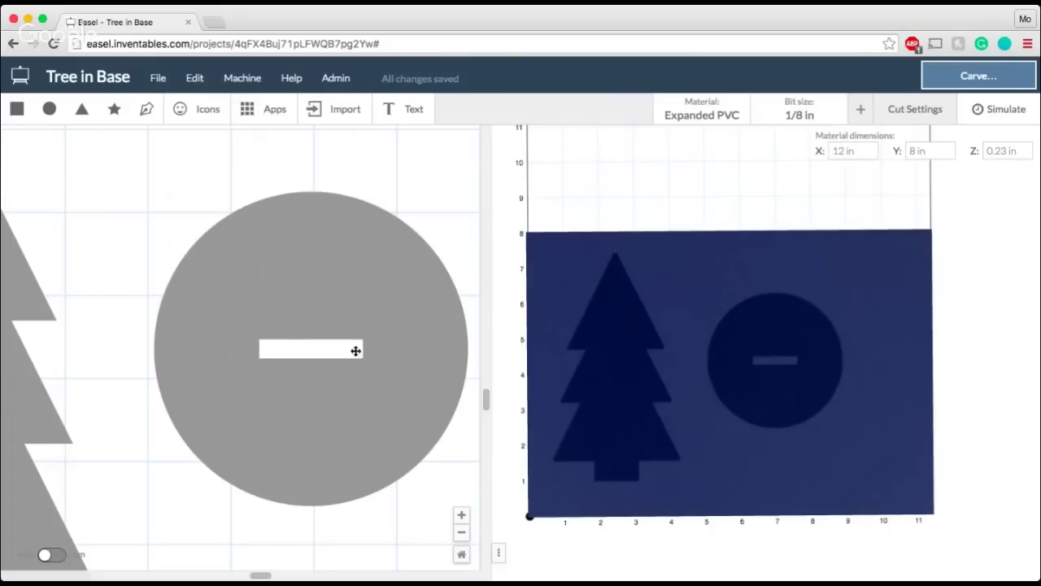
pyautogui.scroll(-5, 365, 355)
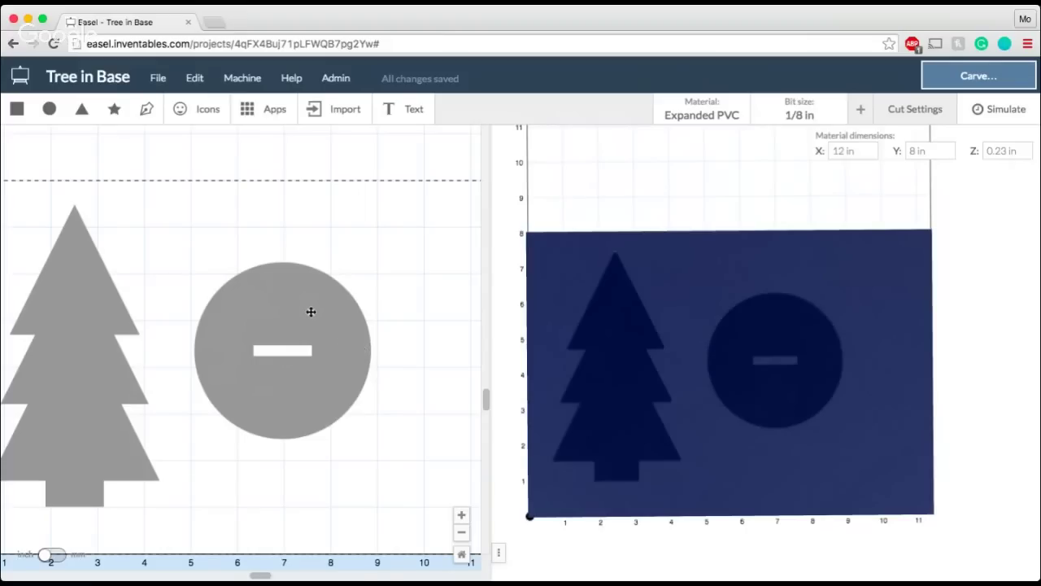
pyautogui.hscroll(-2, 311, 312)
pyautogui.scroll(1, 311, 311)
pyautogui.keyDown('ctrl'); pyautogui.scroll(-3, 310, 312); pyautogui.keyUp('ctrl')
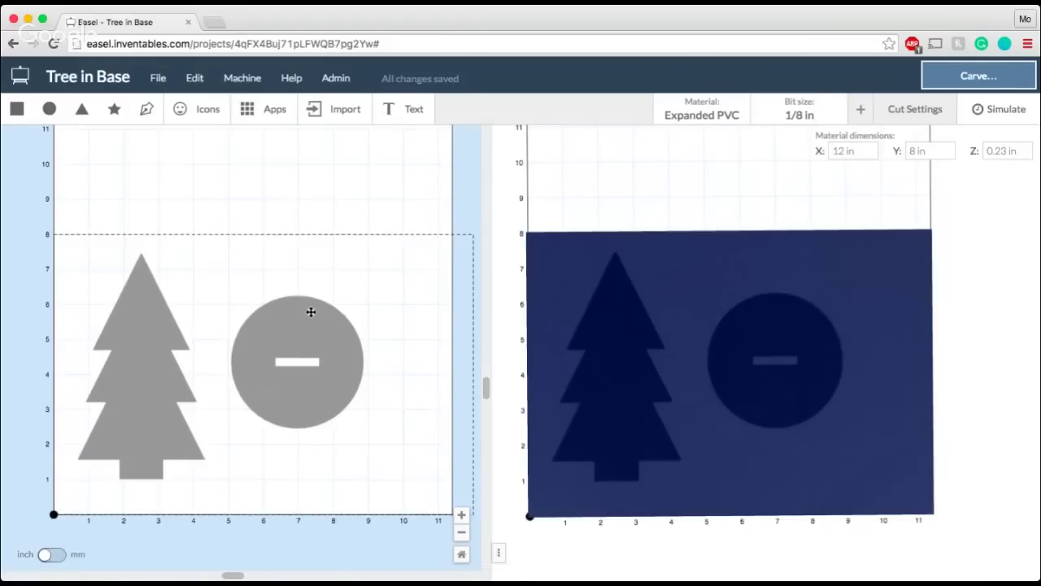
pyautogui.scroll(-1, 299, 319)
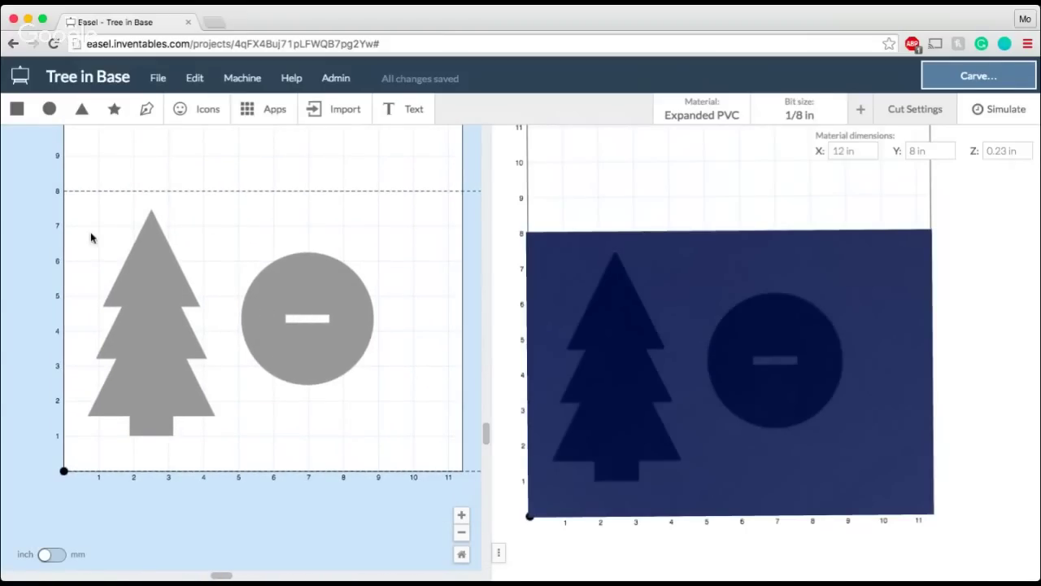
# - Set both the tree and the circle to outline cuts that run outside their paths
pyautogui.click(123, 250)
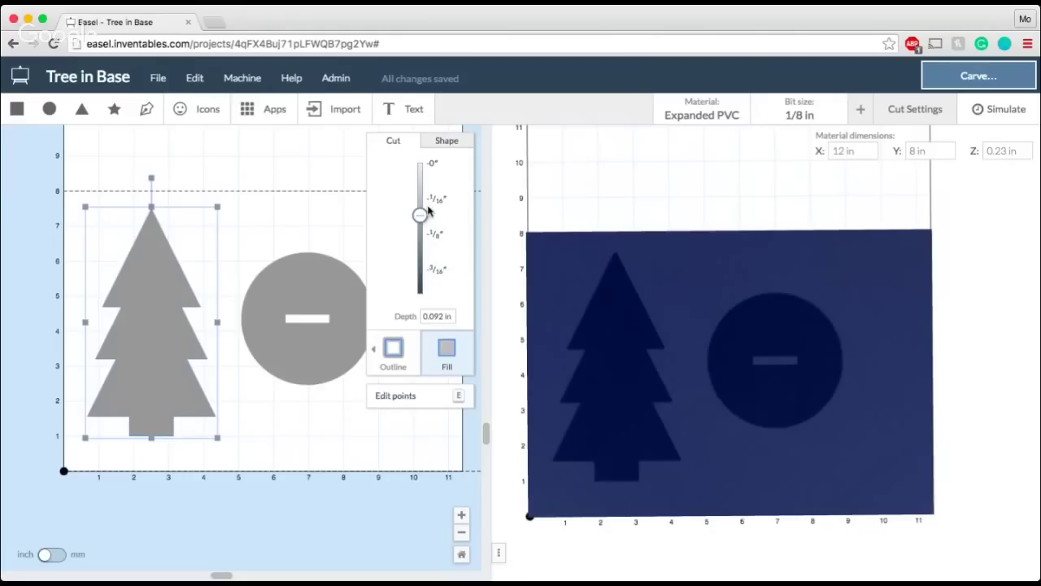
pyautogui.click(415, 344)
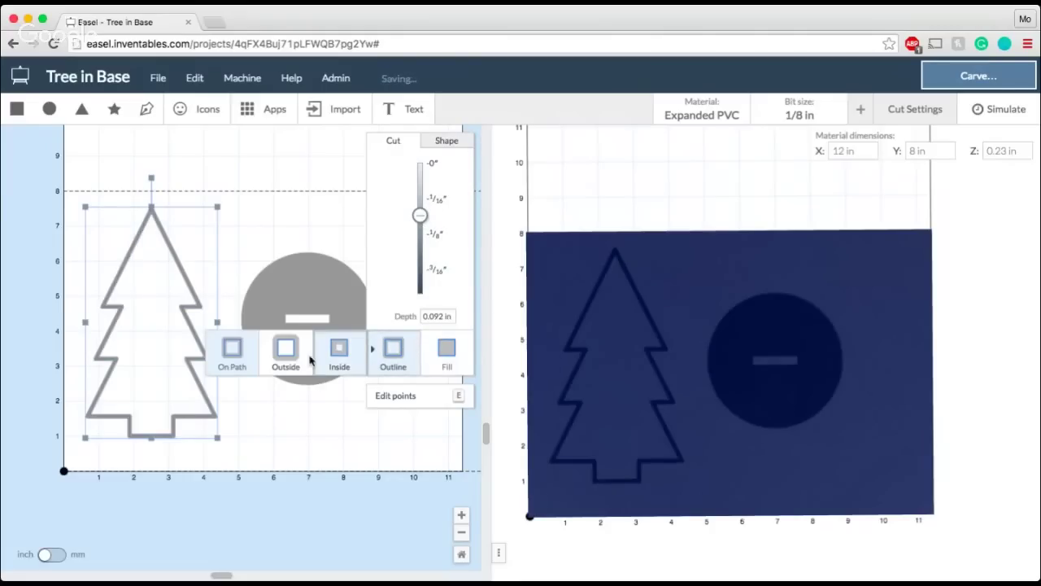
pyautogui.click(284, 351)
pyautogui.click(309, 277)
pyautogui.click(393, 350)
pyautogui.click(289, 349)
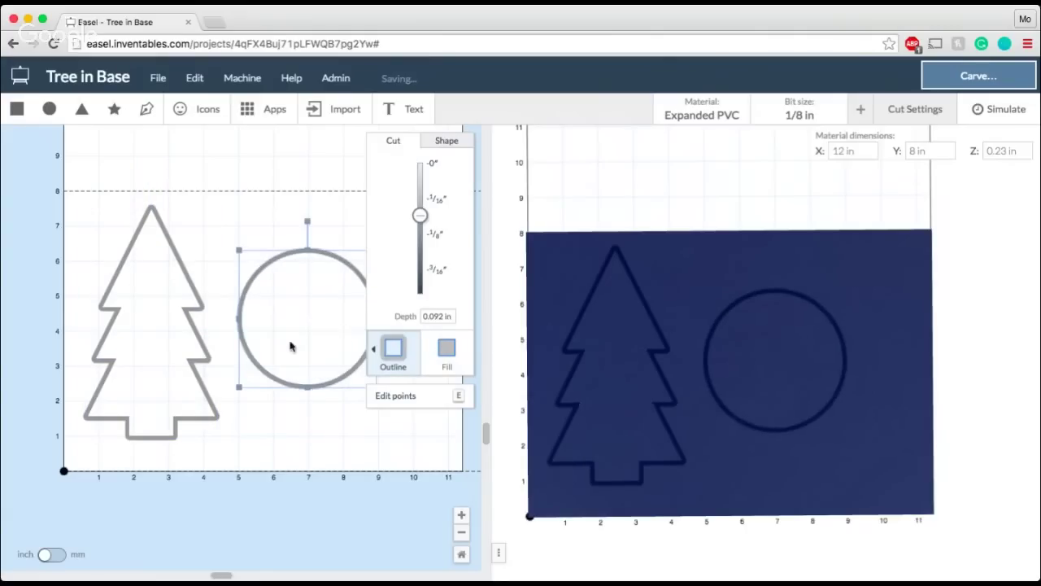
# - Change the slot rectangle to an outside outline cut with a depth of 0.1265 in
pyautogui.click(275, 298)
pyautogui.click(300, 316)
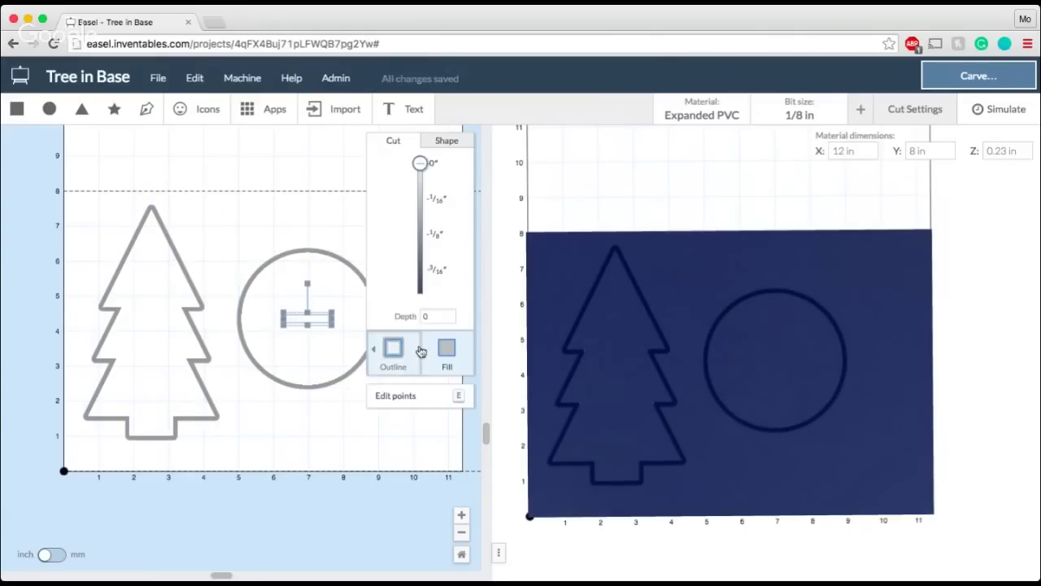
pyautogui.click(394, 351)
pyautogui.click(284, 356)
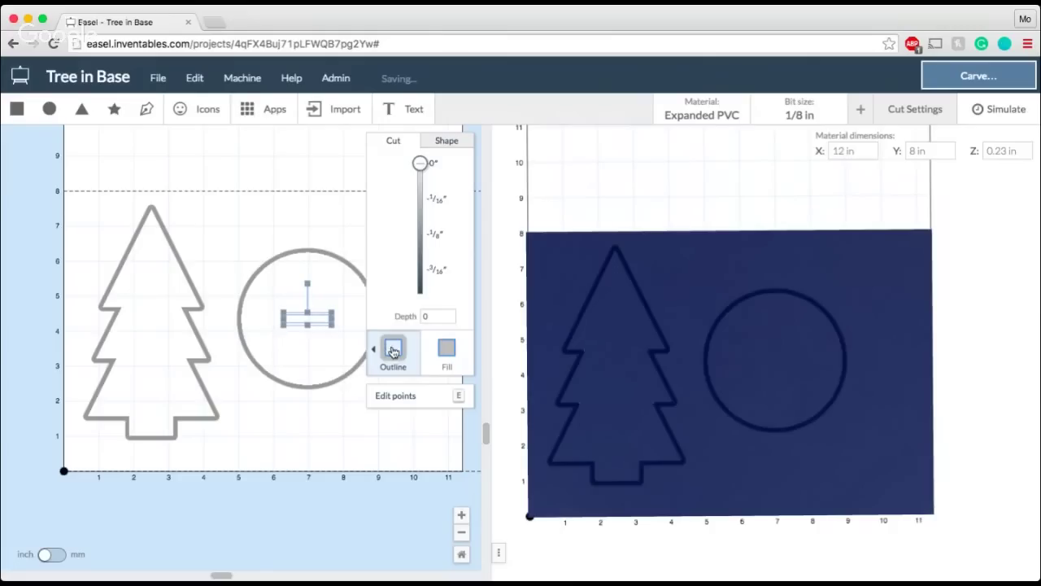
pyautogui.moveTo(419, 166); pyautogui.dragTo(420, 244)
pyautogui.click(370, 259)
pyautogui.click(326, 315)
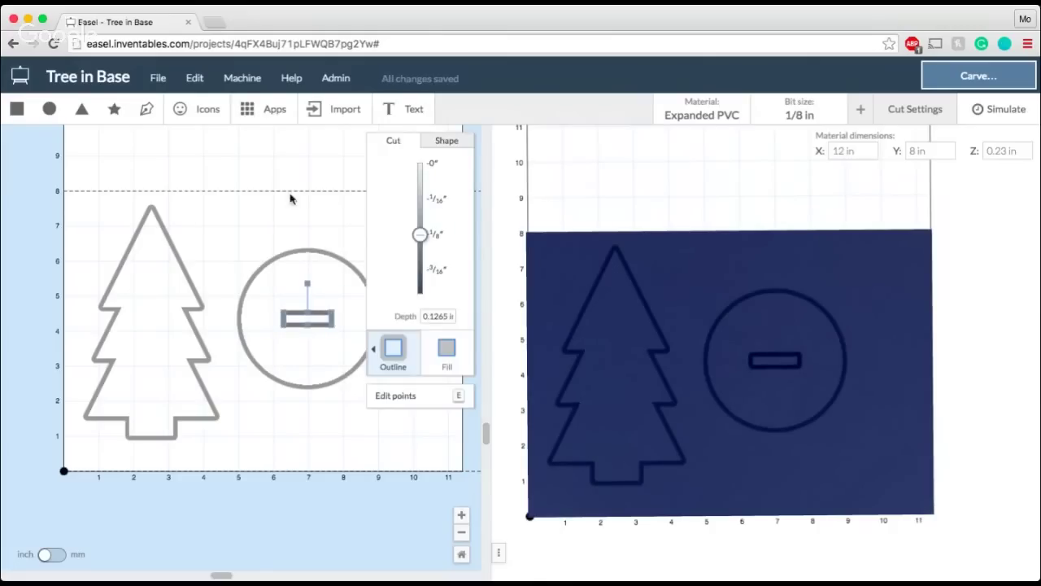
# - Search the app library for "dog" to locate the Dogbone Generator
pyautogui.click(271, 108)
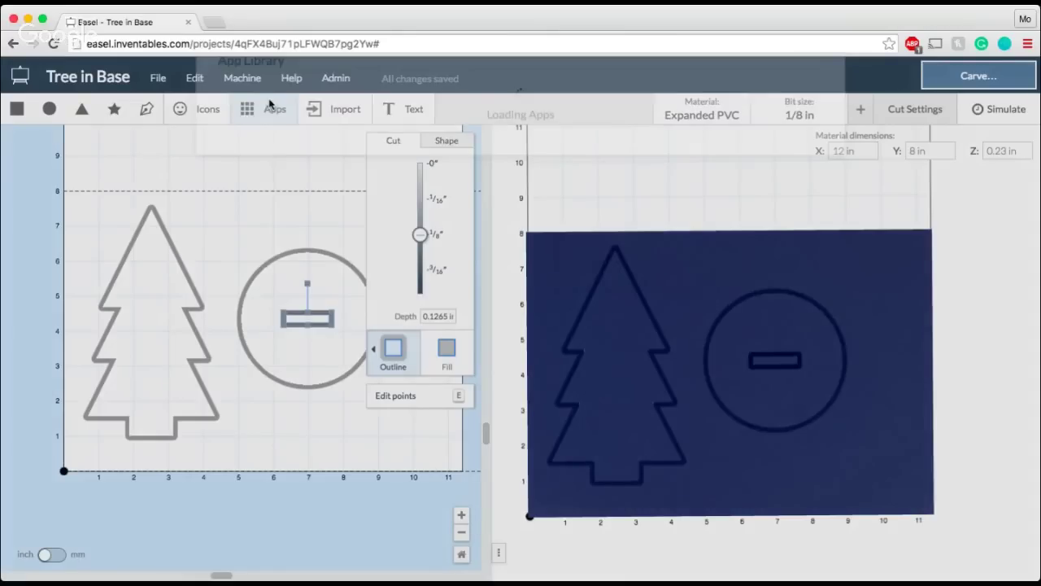
pyautogui.scroll(-1, 498, 279)
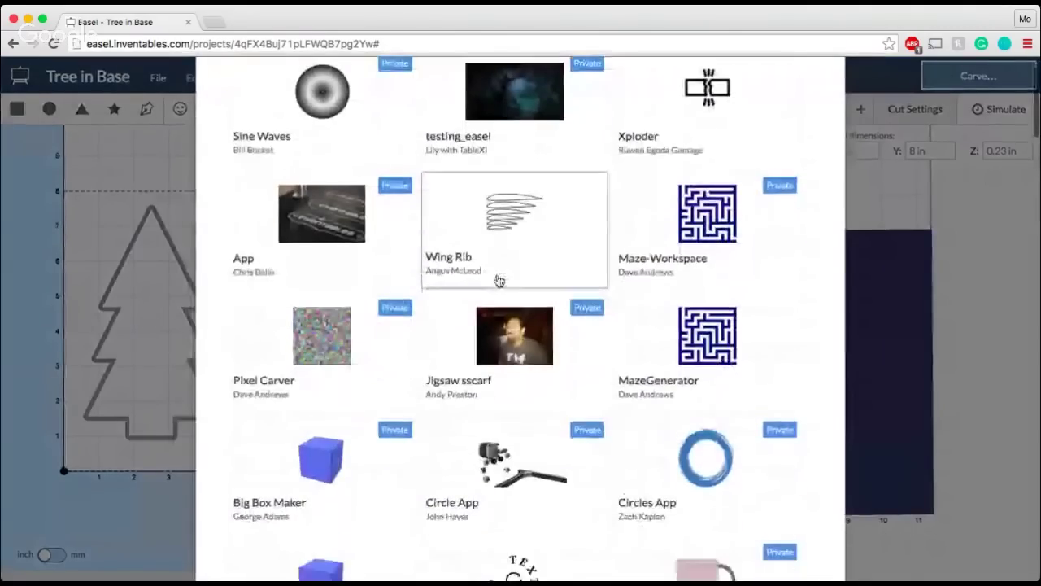
pyautogui.scroll(1, 498, 281)
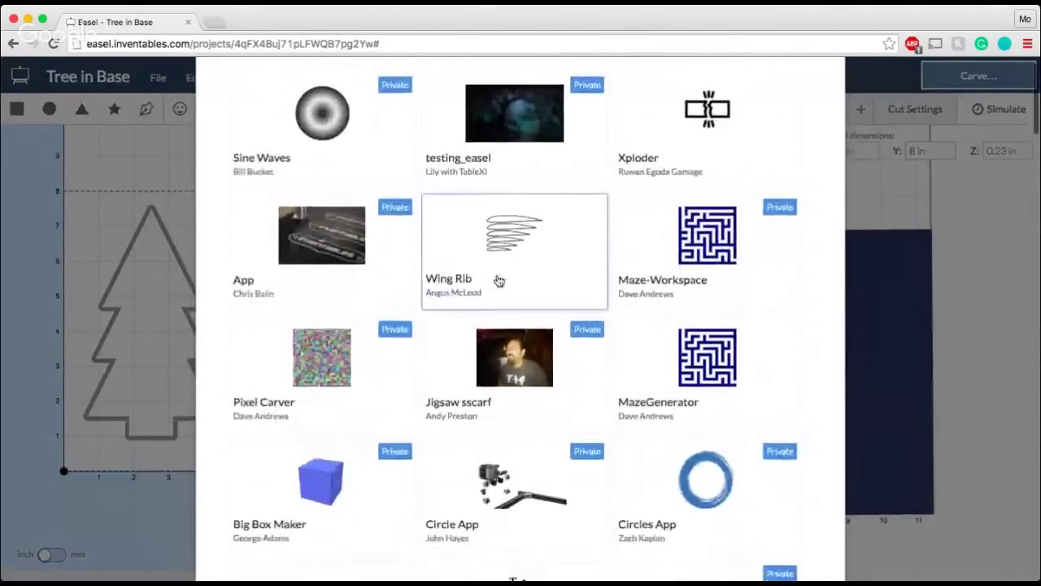
pyautogui.scroll(-5, 498, 280)
pyautogui.scroll(-5, 499, 281)
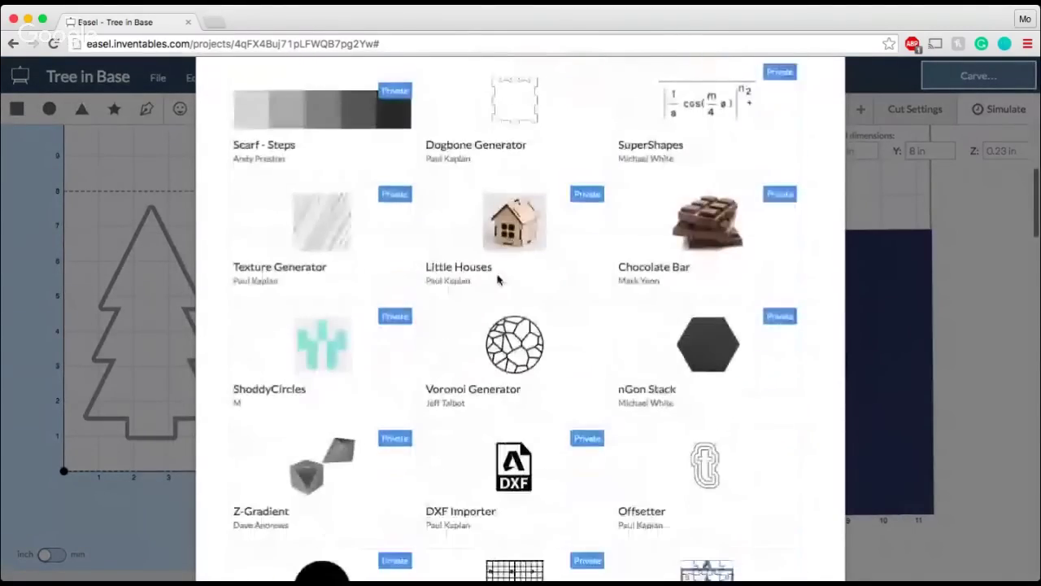
pyautogui.scroll(-5, 499, 280)
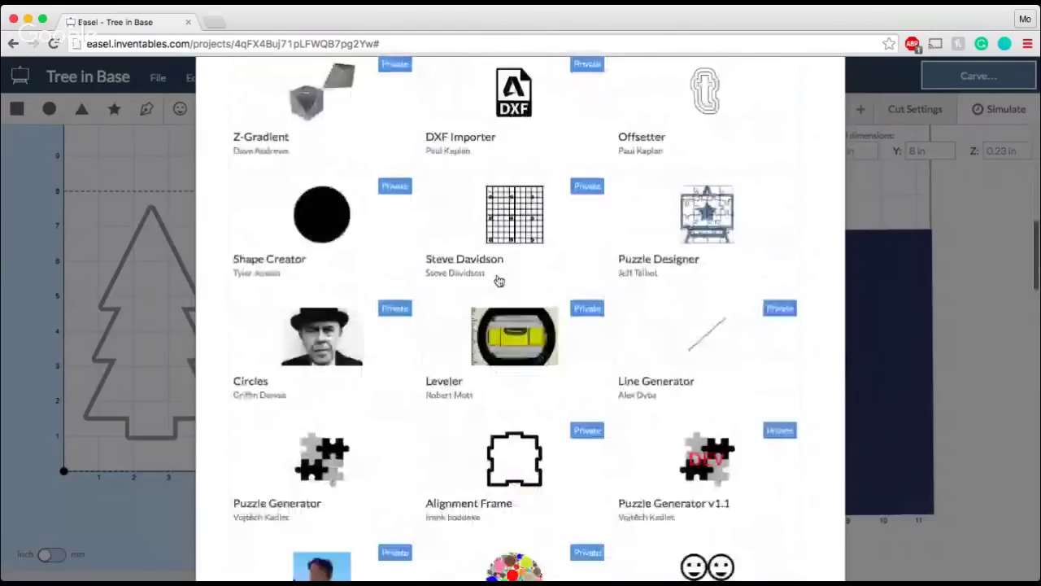
pyautogui.scroll(-5, 499, 280)
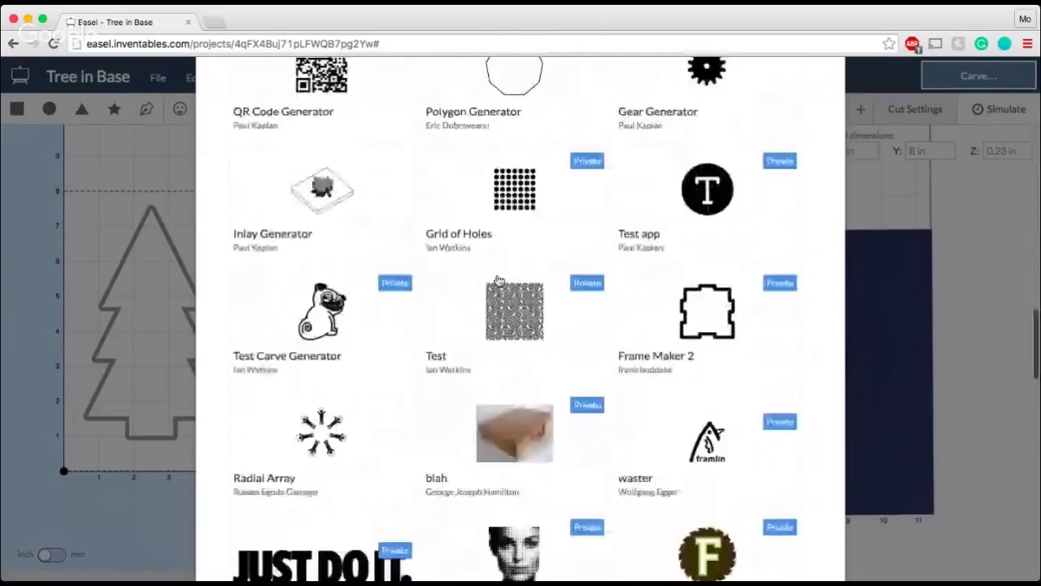
pyautogui.scroll(-6, 499, 280)
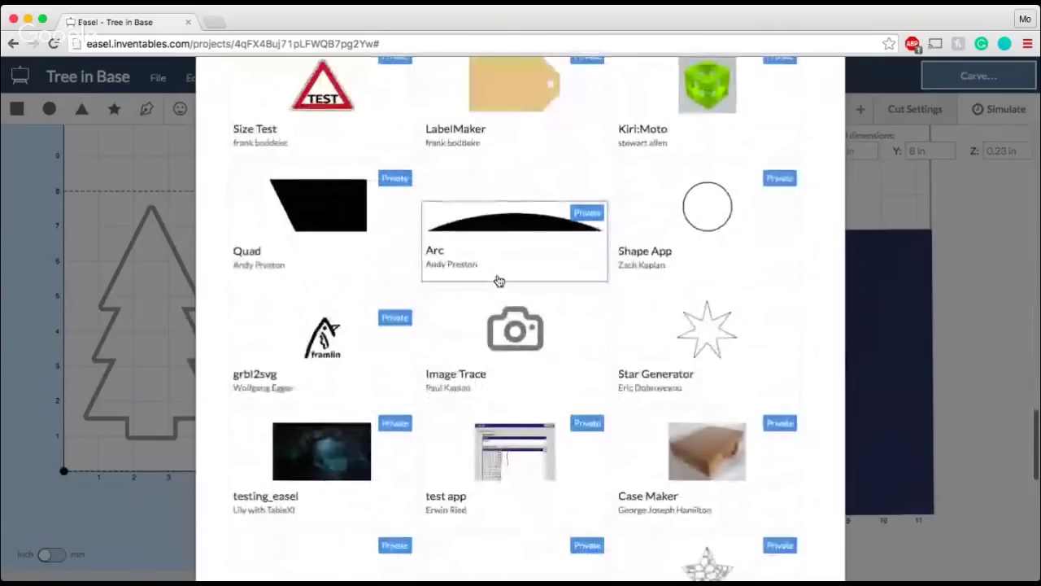
pyautogui.scroll(-7, 498, 281)
pyautogui.hotkey('ctrl', 'f')
pyautogui.write('dog')
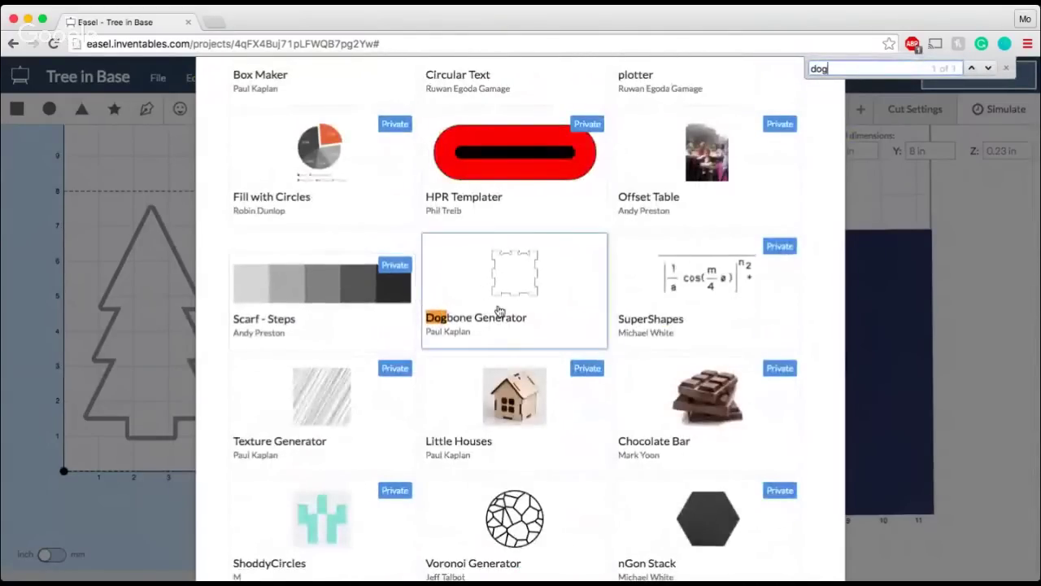
# - Generate a dogbone version of the slot with the Dogbone Generator, toggling its Inside / Outside option, and import it
pyautogui.click(500, 311)
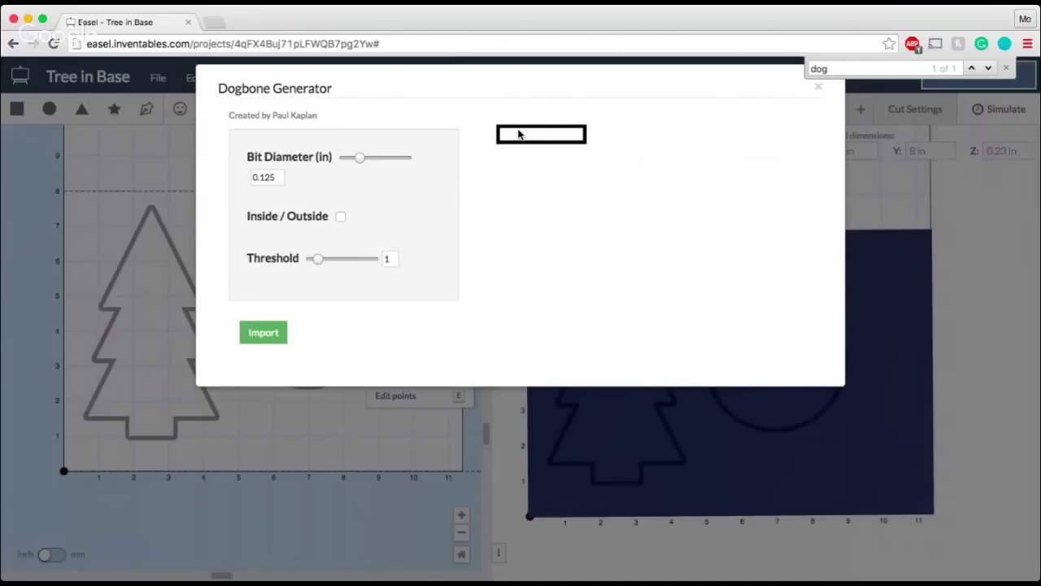
pyautogui.click(340, 217)
pyautogui.click(273, 333)
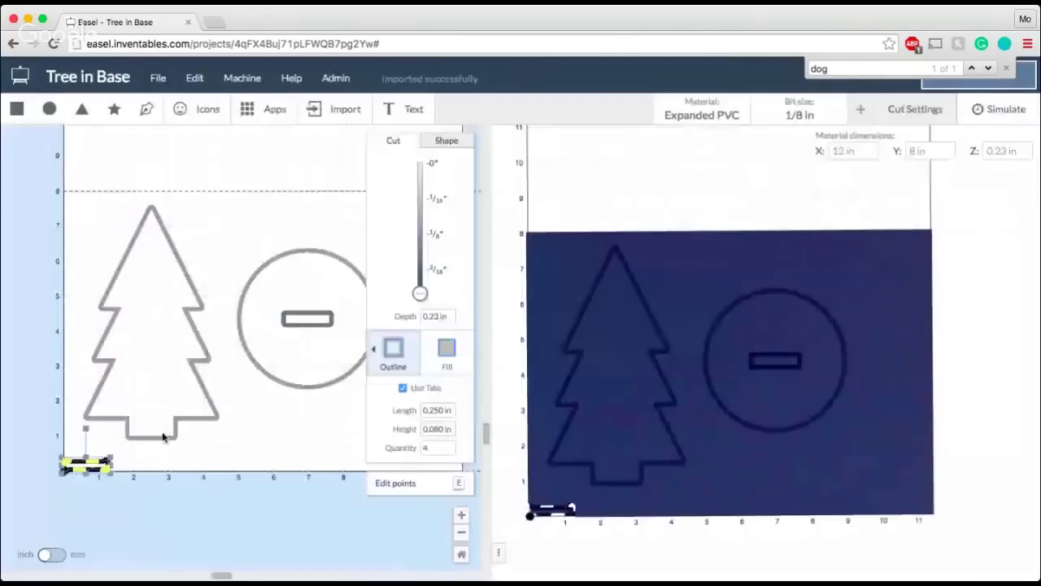
# - Move the original slot rectangle out of the circle and off the material, and set its cut depth to 0
pyautogui.click(321, 329)
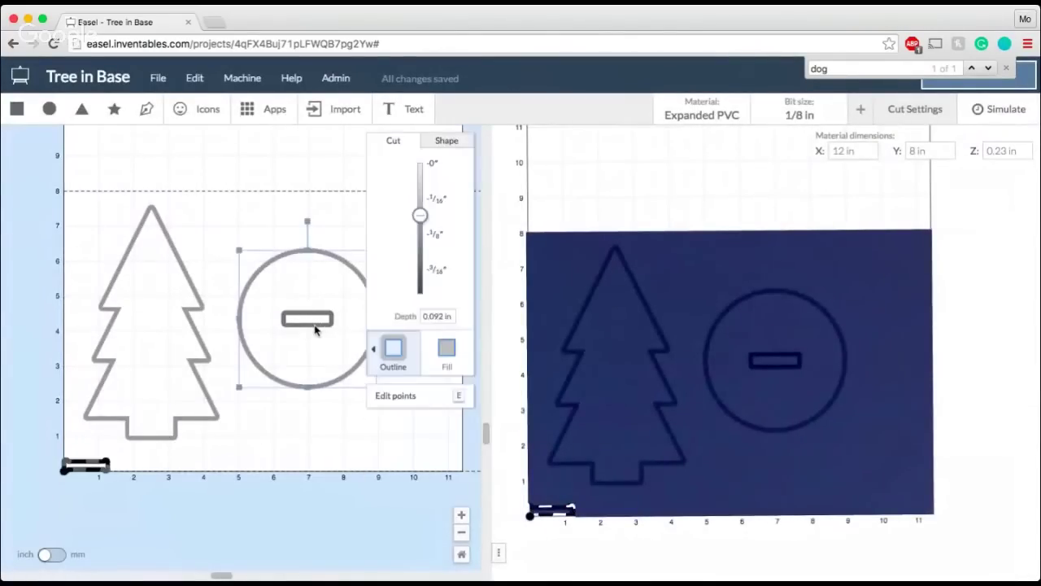
pyautogui.moveTo(311, 328); pyautogui.dragTo(15, 308)
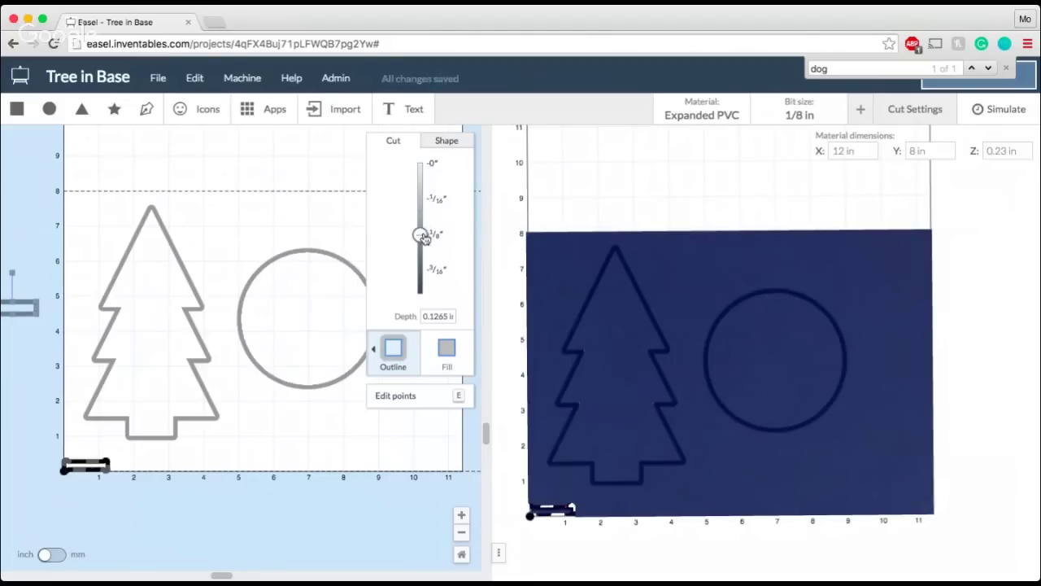
pyautogui.moveTo(421, 234); pyautogui.dragTo(426, 97)
# - Move the dogbone slot into the circle and align both shapes' centres horizontally and vertically
pyautogui.moveTo(93, 466); pyautogui.dragTo(310, 326)
pyautogui.moveTo(292, 231); pyautogui.dragTo(333, 405)
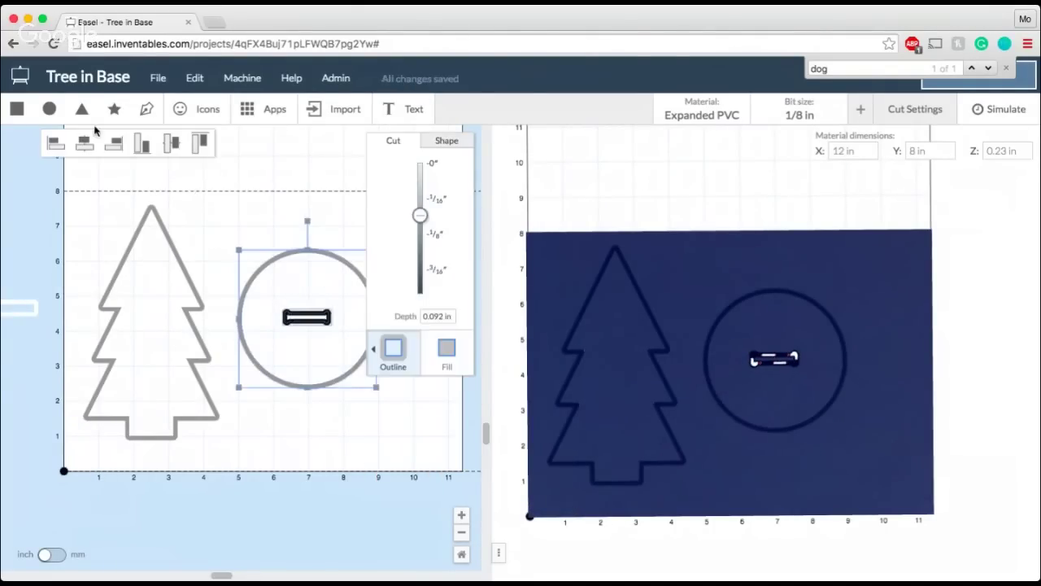
pyautogui.click(171, 143)
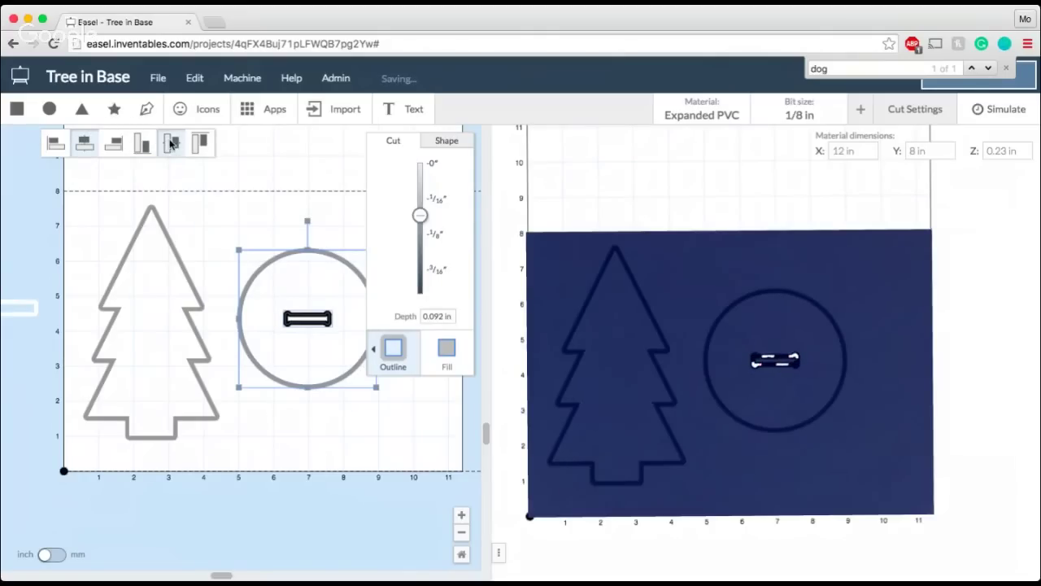
pyautogui.click(252, 227)
# - Turn off the holding tabs on the dogbone slot
pyautogui.click(319, 322)
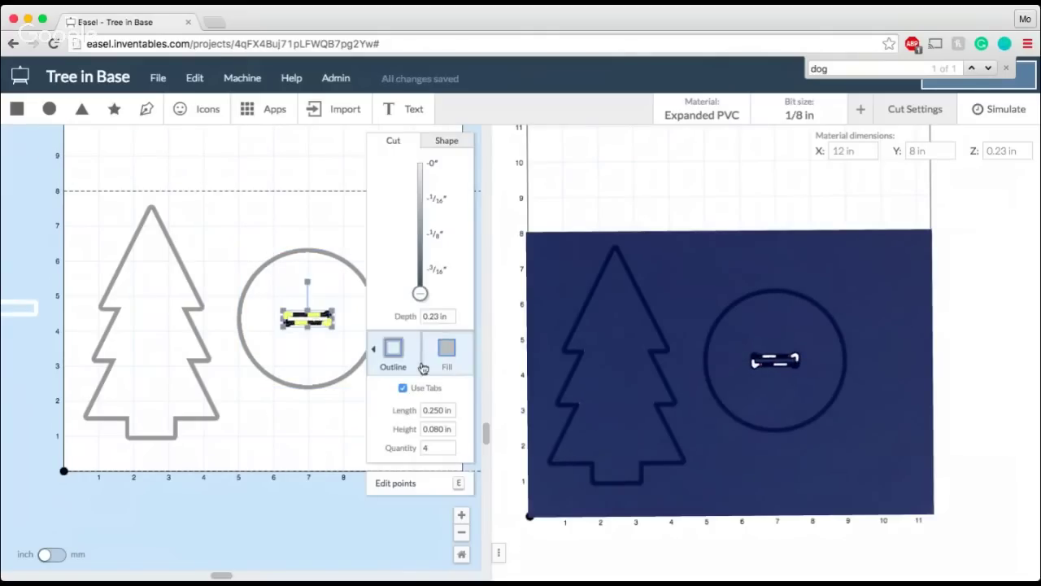
pyautogui.click(403, 388)
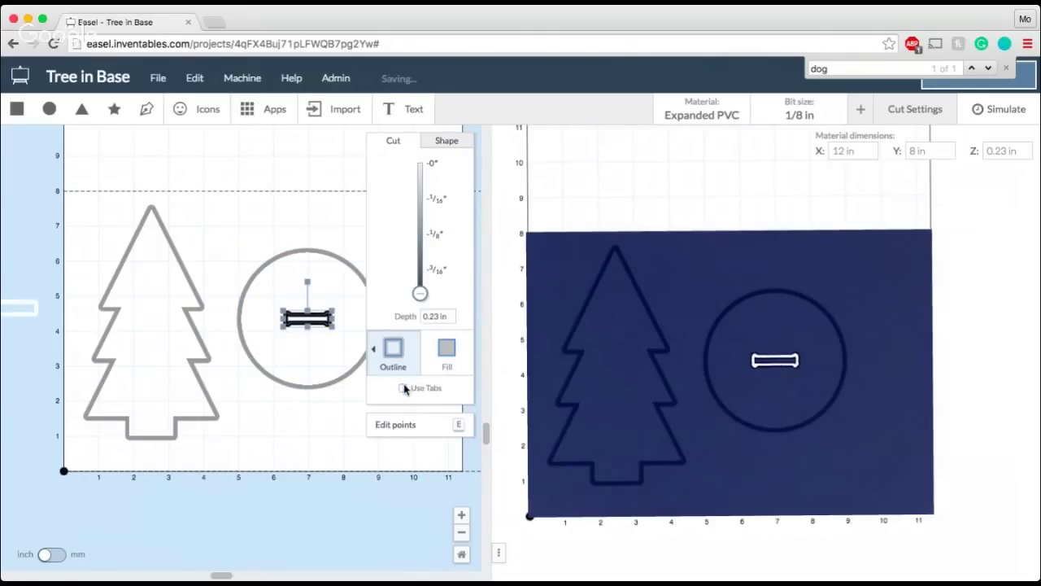
pyautogui.scroll(5, 320, 420)
pyautogui.click(313, 424)
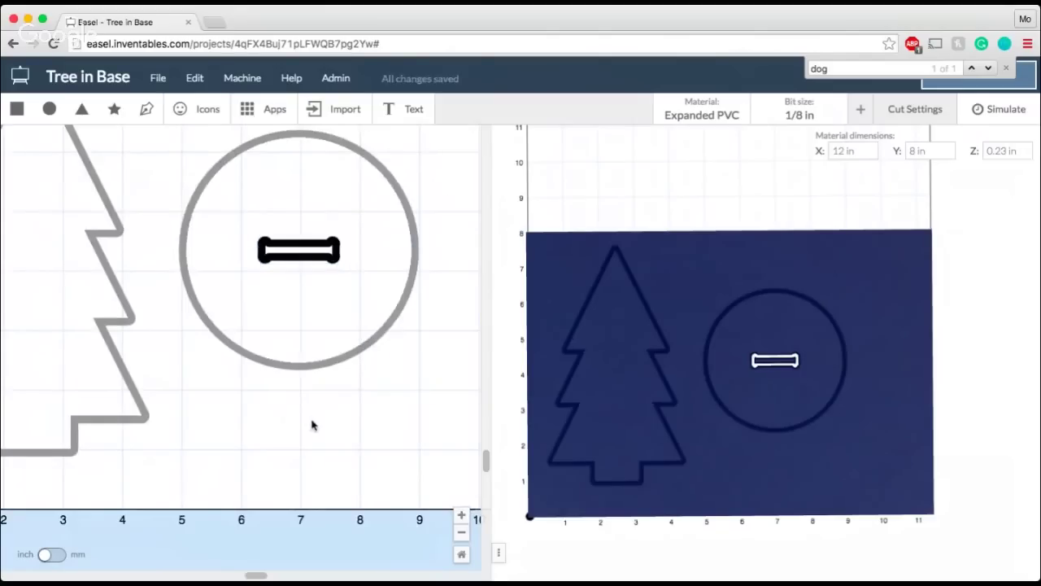
# - Set the circle's cut depth to the full material thickness of 0.23 in
pyautogui.moveTo(424, 327); pyautogui.dragTo(288, 236)
pyautogui.moveTo(419, 217); pyautogui.dragTo(410, 354)
pyautogui.click(310, 405)
pyautogui.scroll(3, 309, 399)
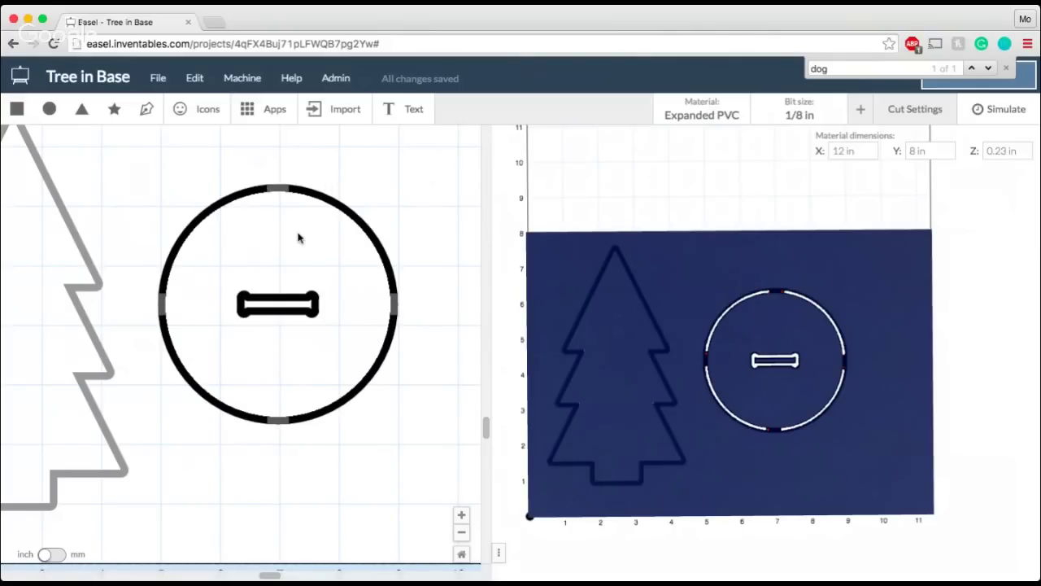
# - Set the tree's cut depth to the full 0.23 in
pyautogui.click(291, 299)
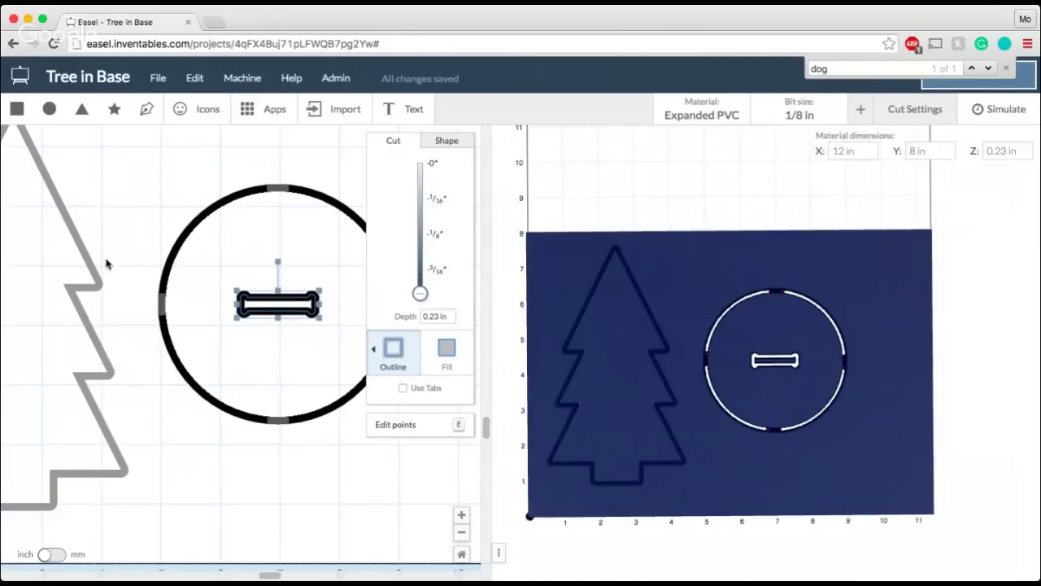
pyautogui.click(83, 261)
pyautogui.moveTo(420, 216); pyautogui.dragTo(420, 292)
pyautogui.click(324, 492)
pyautogui.hscroll(-5, 239, 523)
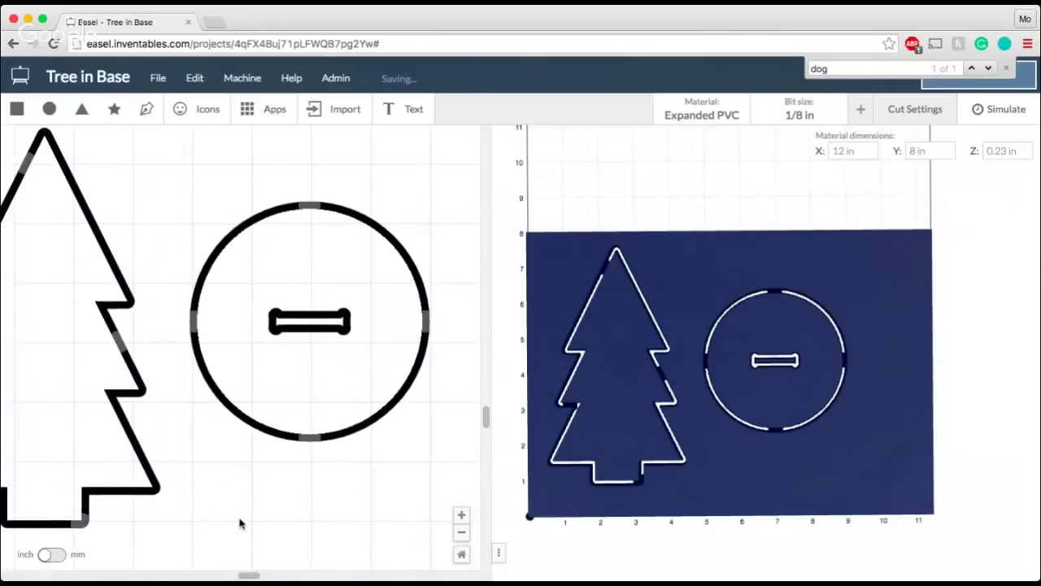
# - Change the tree's outline cut so that it runs inside the path
pyautogui.click(239, 478)
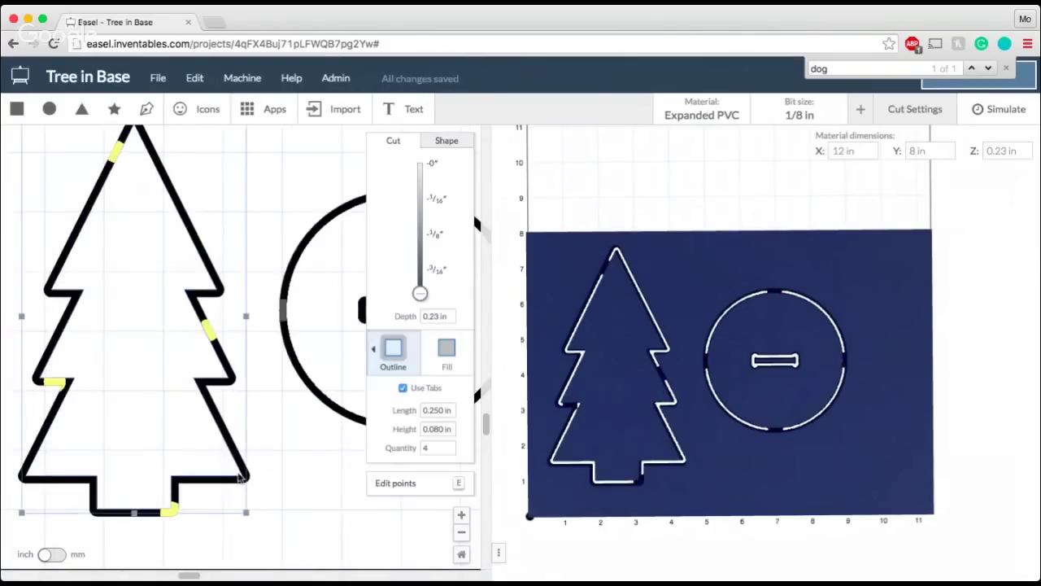
pyautogui.click(402, 374)
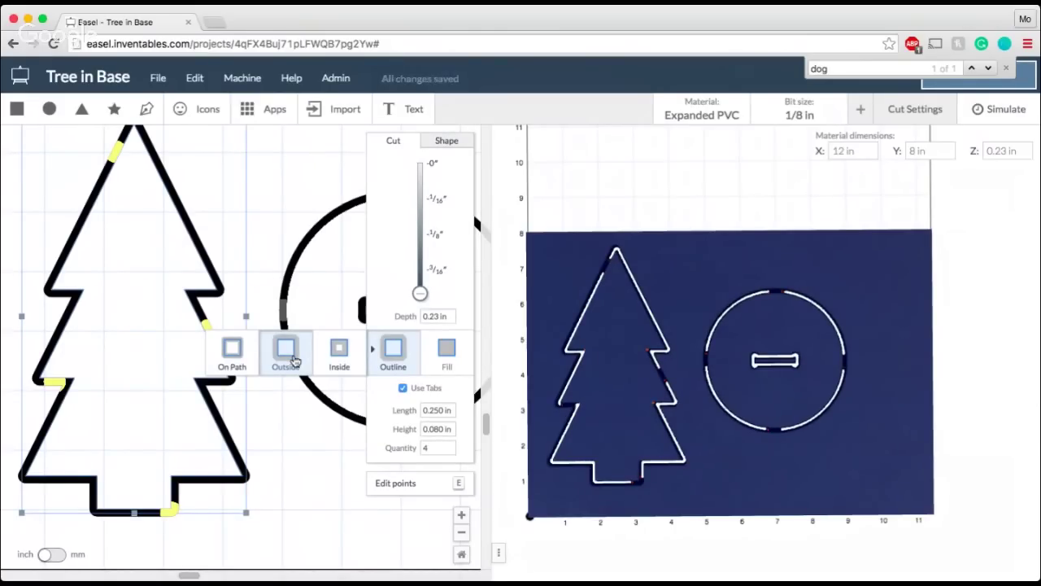
pyautogui.click(294, 361)
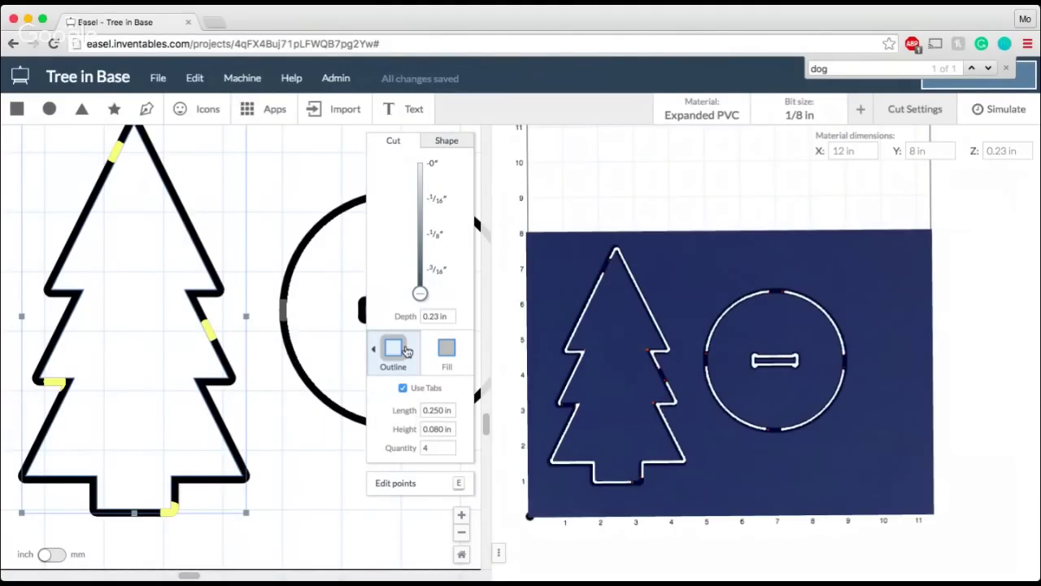
pyautogui.click(407, 350)
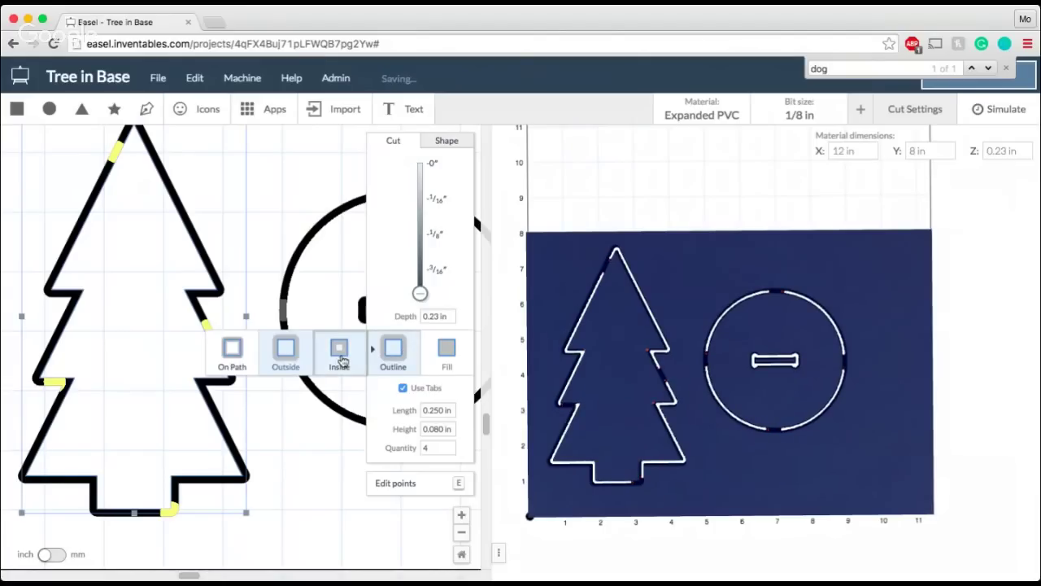
pyautogui.click(341, 360)
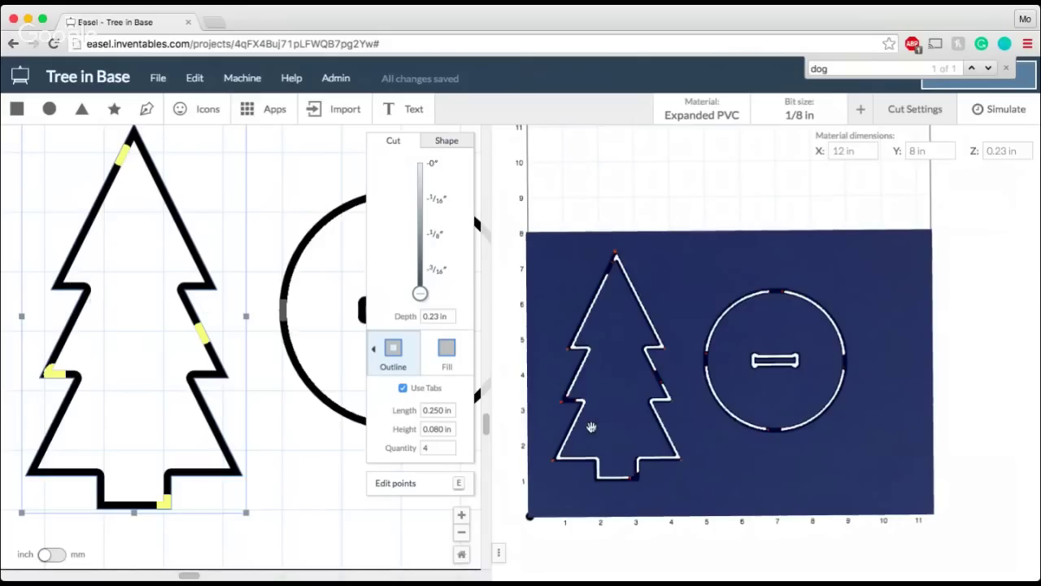
# - Change the tree's outline cut so that it runs on the path
pyautogui.scroll(3, 593, 425)
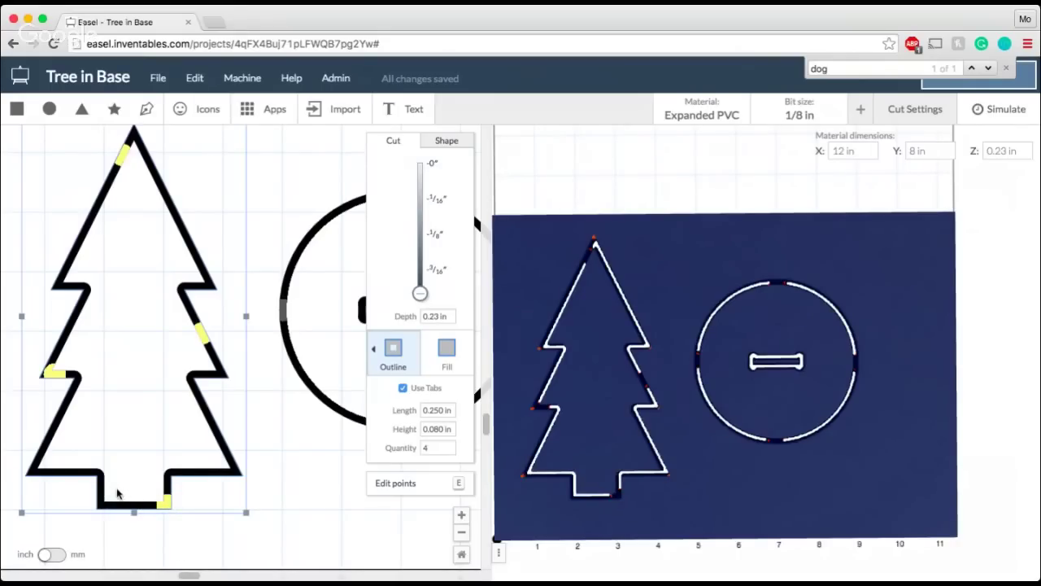
pyautogui.click(376, 370)
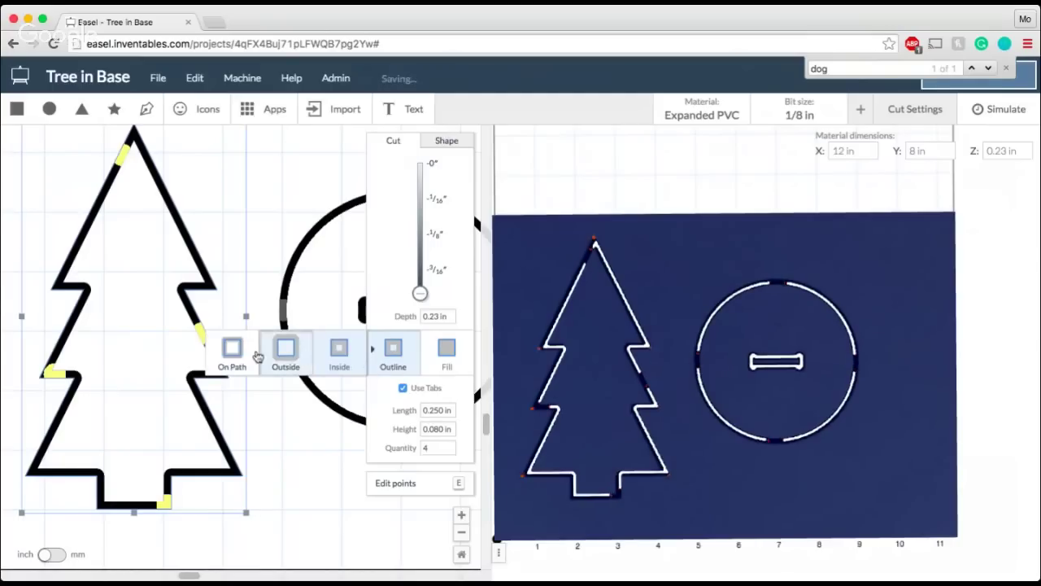
pyautogui.click(249, 356)
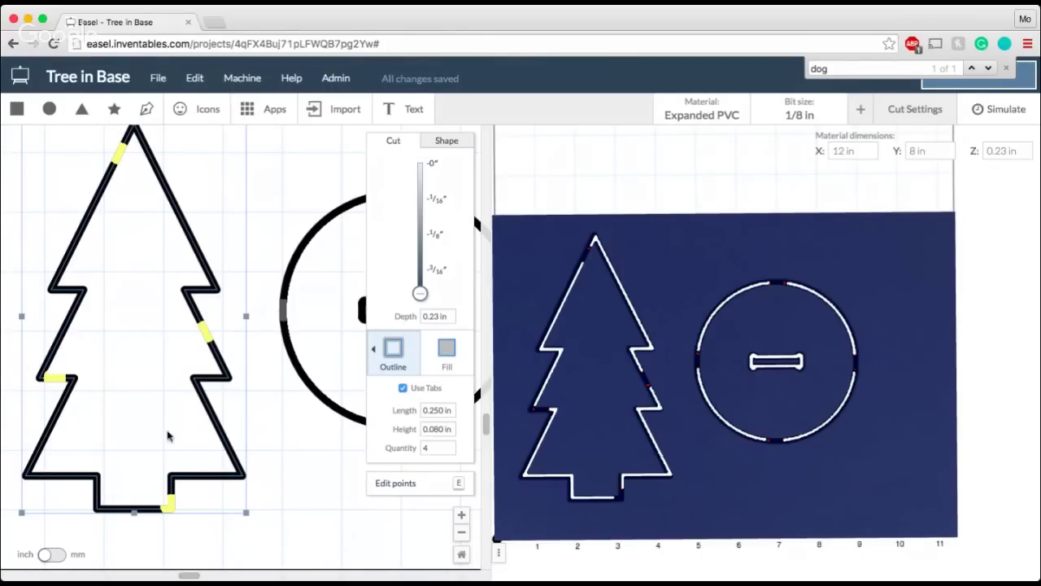
# - Set the tree's outline cut to run outside the path, and deselect the tree
pyautogui.click(375, 348)
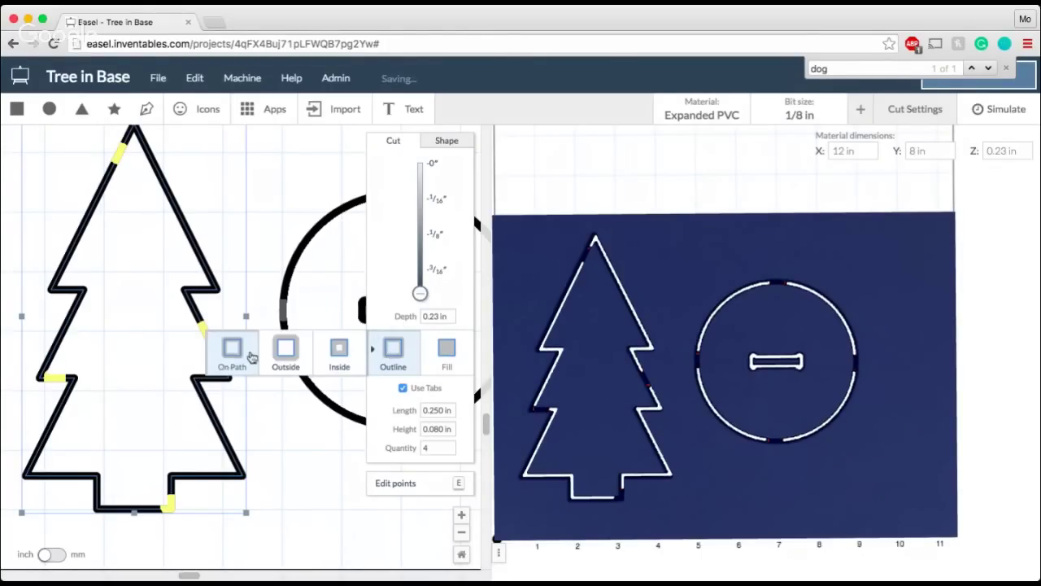
pyautogui.click(286, 352)
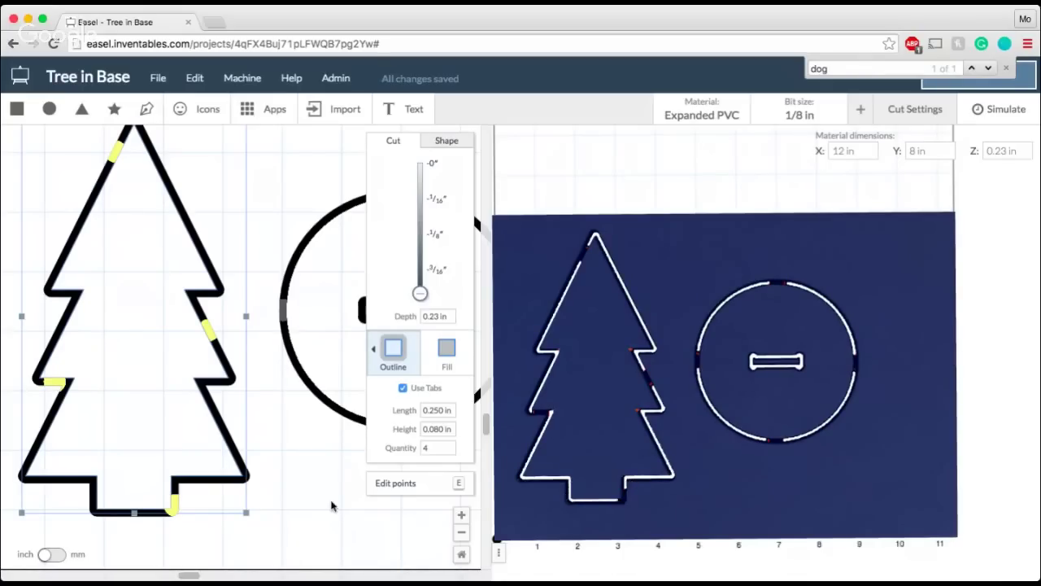
pyautogui.click(305, 506)
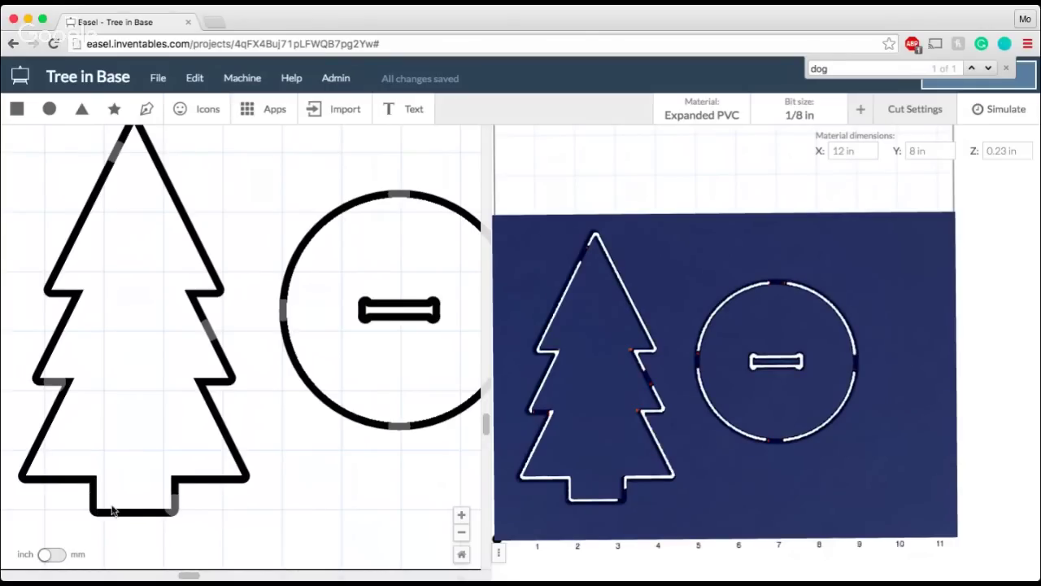
# - Try the tree's outline cut inside the path, restore it to outside, and deselect the tree
pyautogui.click(147, 506)
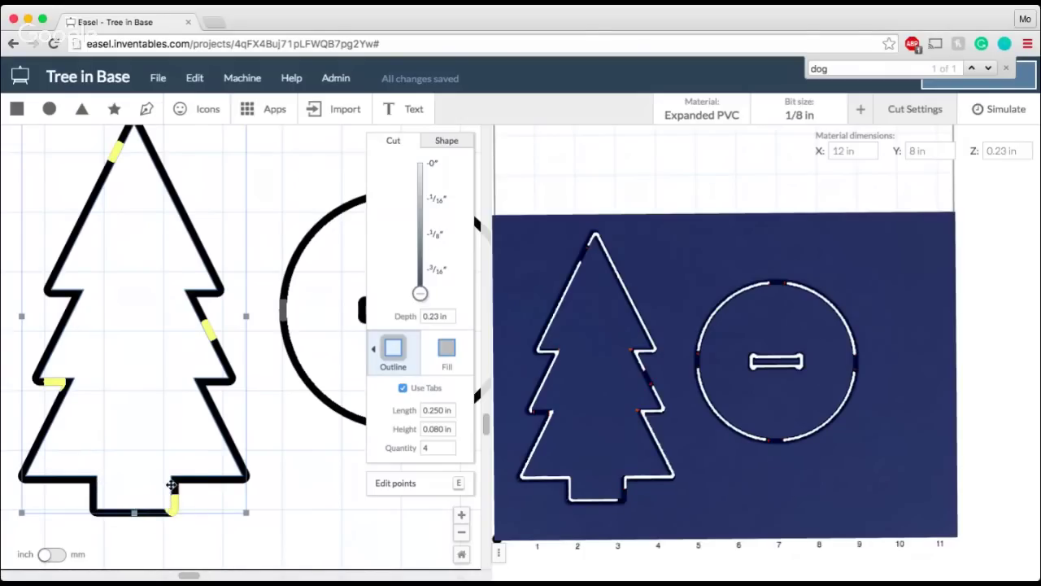
pyautogui.click(399, 360)
pyautogui.click(348, 354)
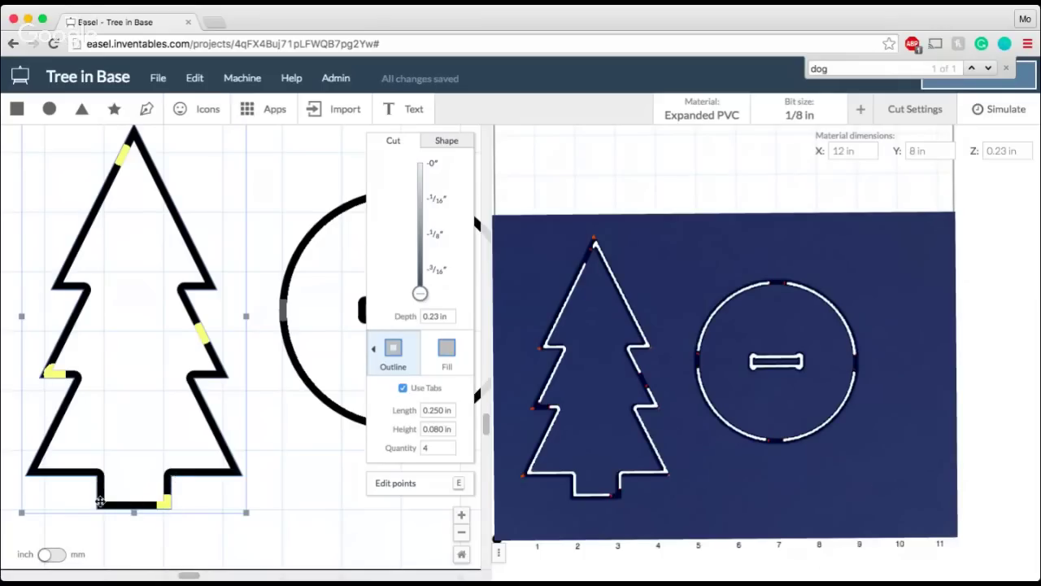
pyautogui.click(395, 355)
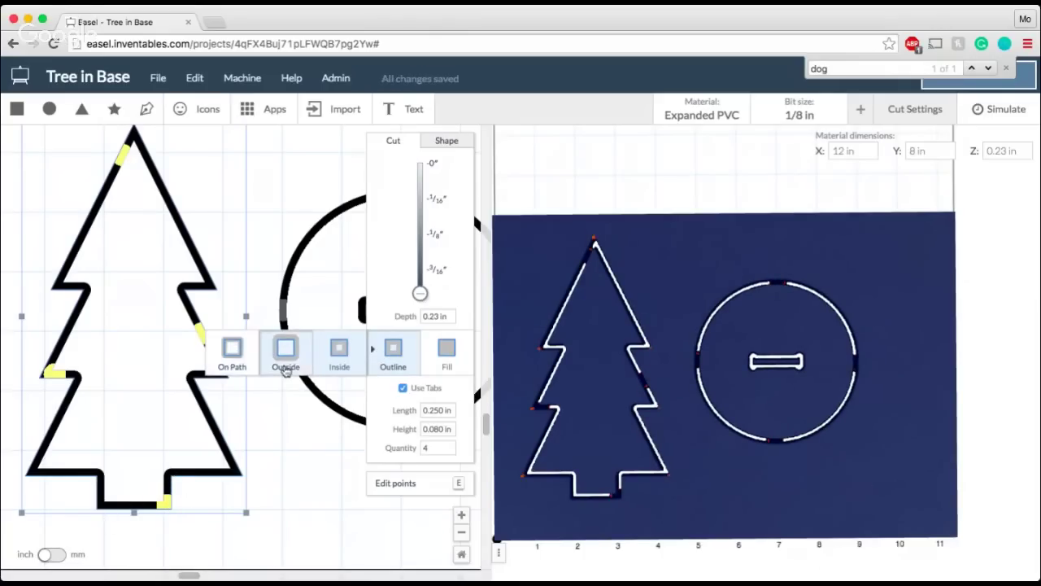
pyautogui.click(287, 368)
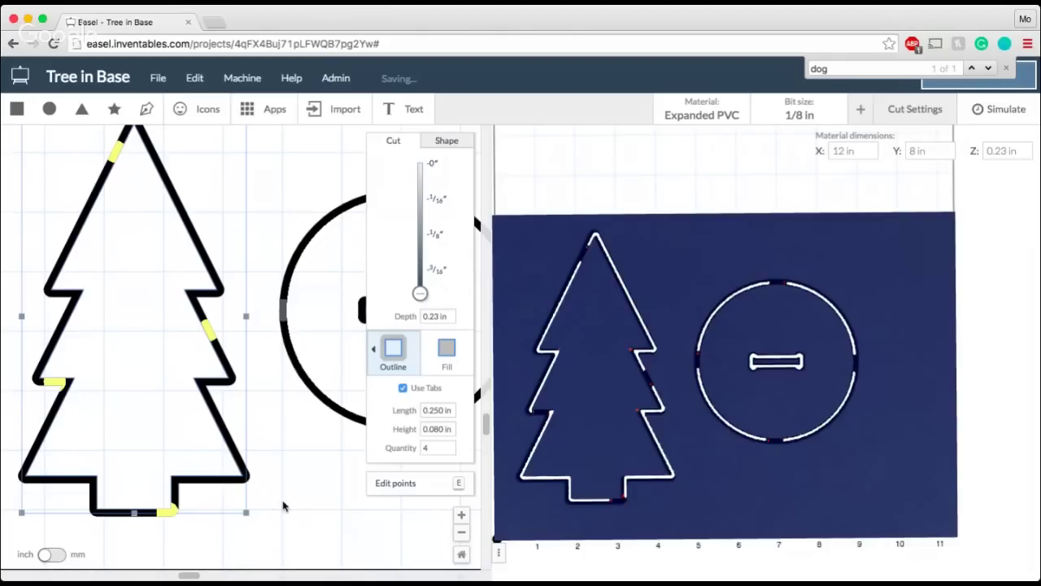
pyautogui.click(298, 446)
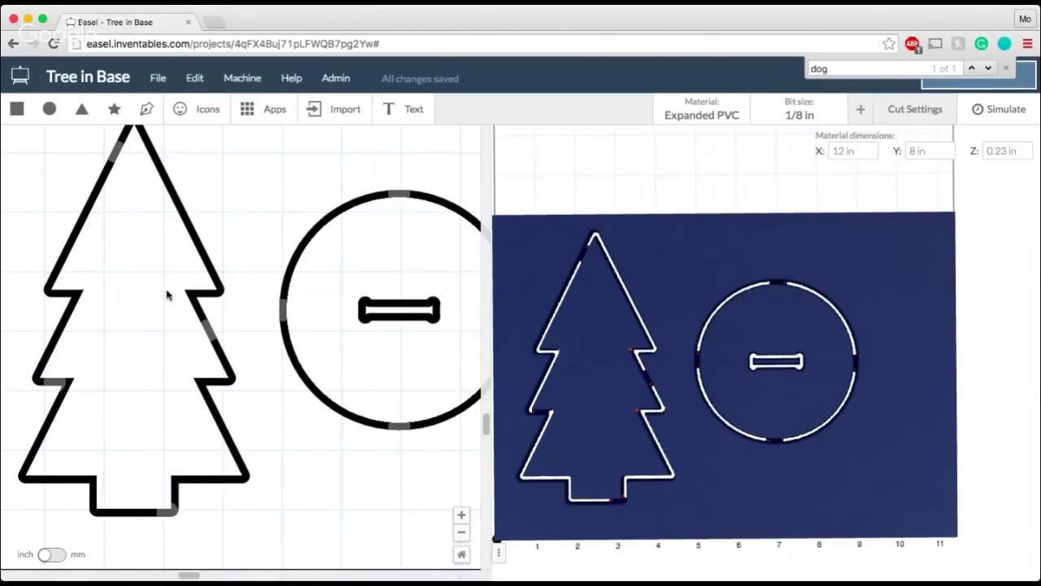
# - Try the base circle's outline cut inside and on the path, and restore it to outside the path
pyautogui.hscroll(3, 291, 230)
pyautogui.scroll(1, 293, 231)
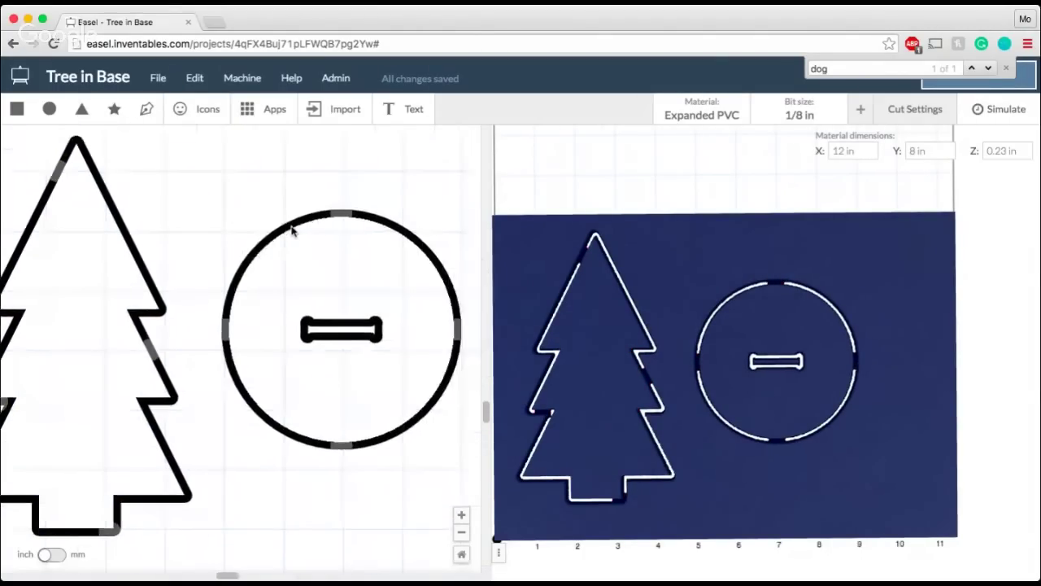
pyautogui.hscroll(-1, 292, 231)
pyautogui.click(291, 233)
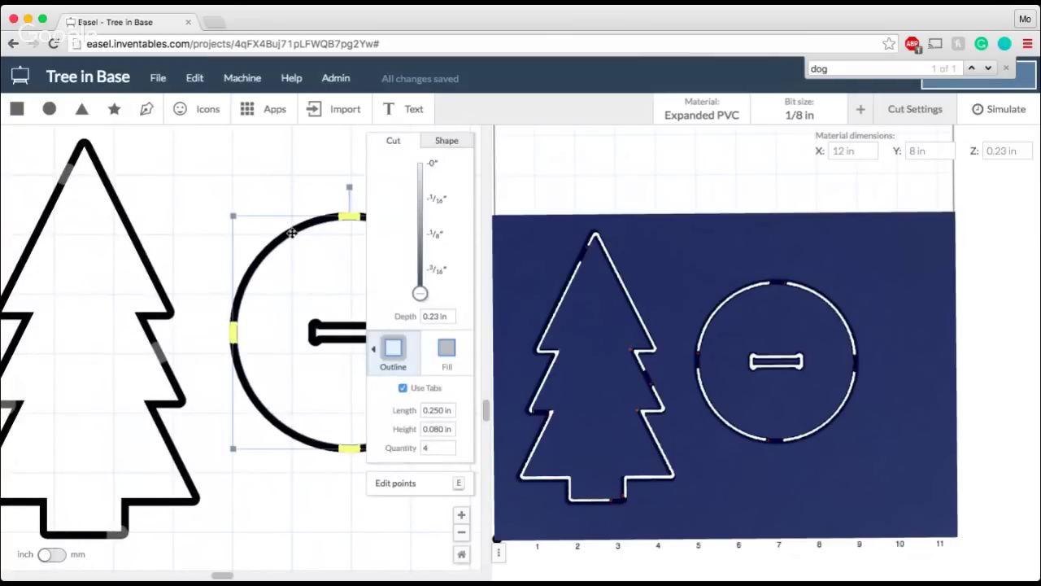
pyautogui.hscroll(1, 291, 232)
pyautogui.hscroll(3, 291, 232)
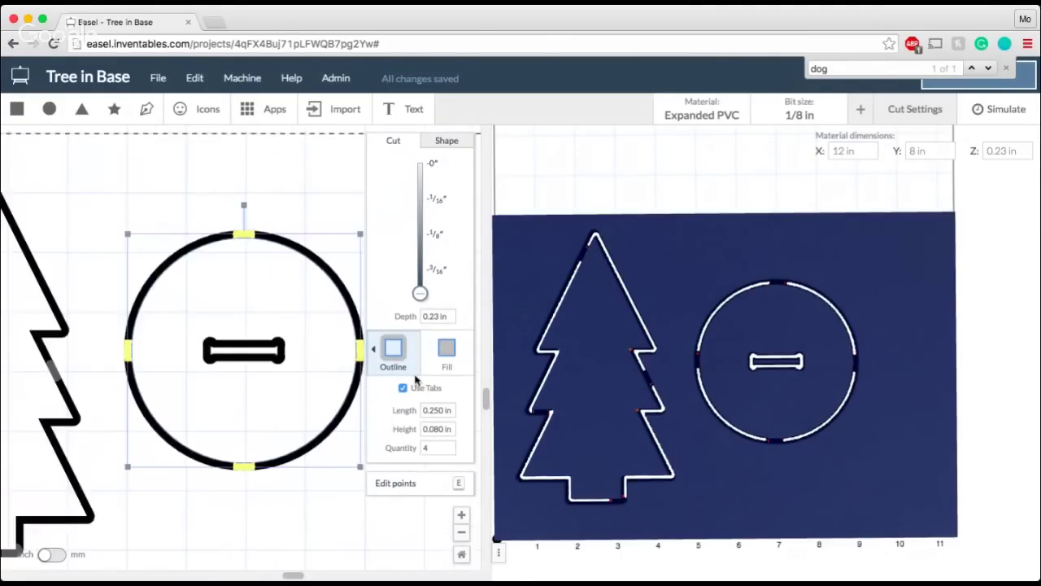
pyautogui.click(392, 358)
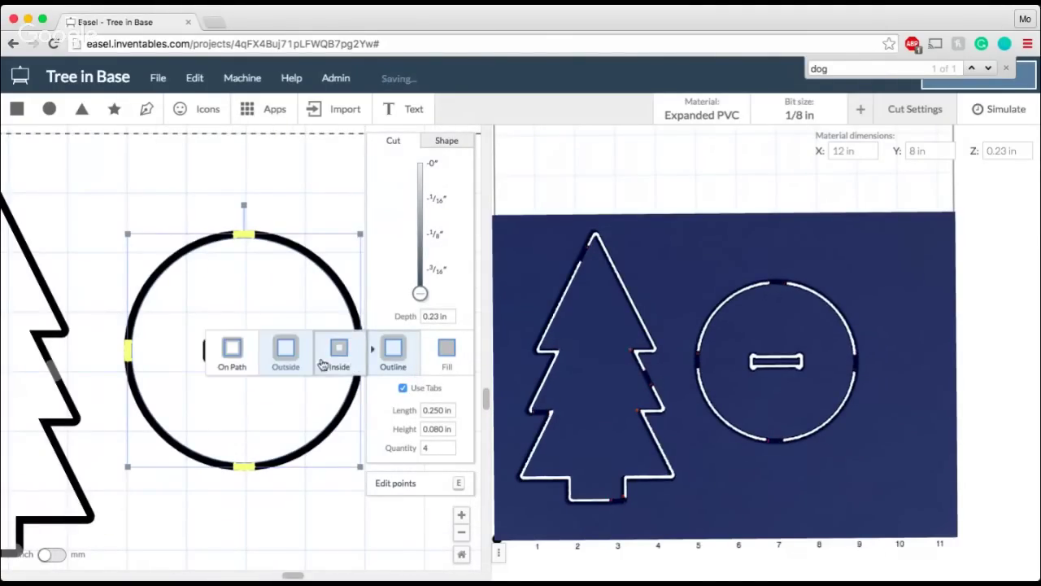
pyautogui.click(324, 363)
pyautogui.click(392, 358)
pyautogui.click(286, 364)
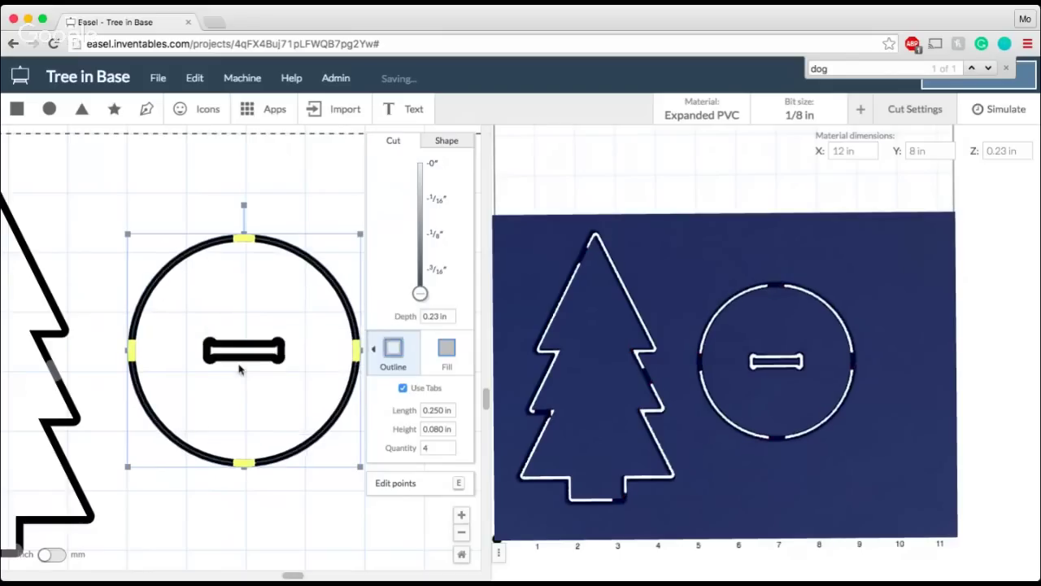
pyautogui.click(394, 352)
pyautogui.click(282, 369)
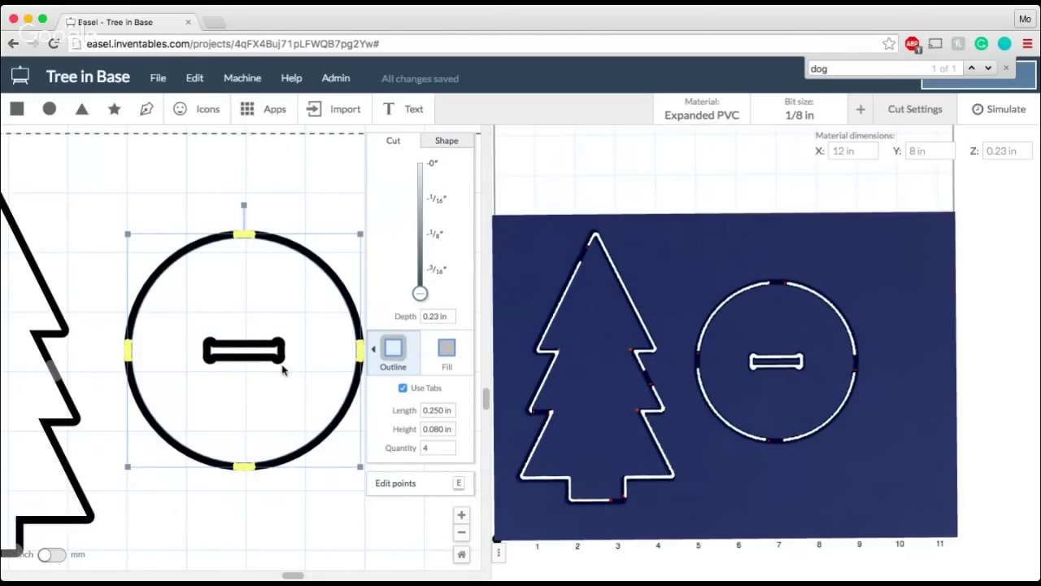
# - Change the dogbone slot's outline cut so that it runs outside the path
pyautogui.click(239, 347)
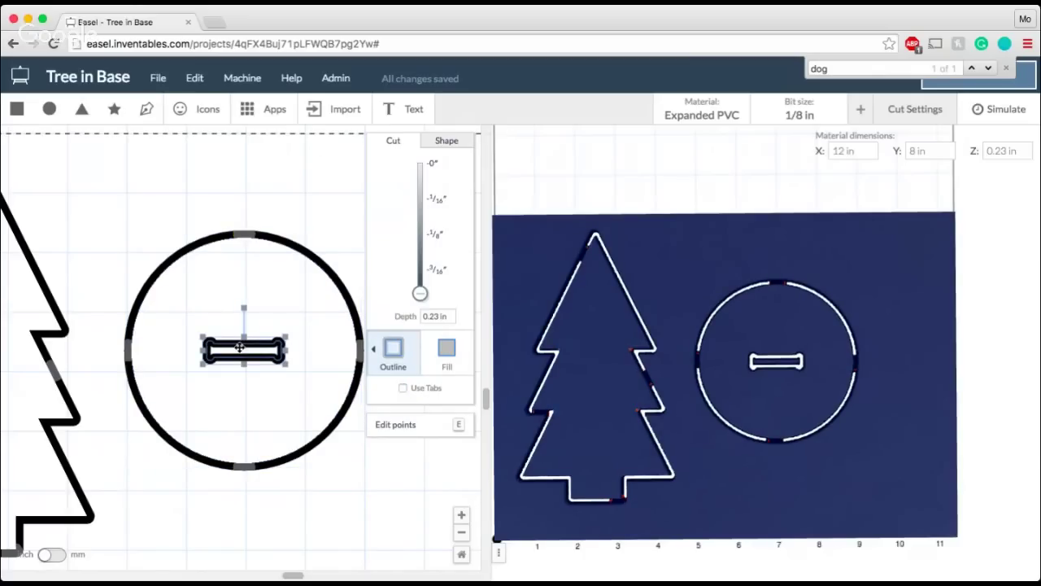
pyautogui.scroll(2, 239, 347)
pyautogui.hscroll(3, 239, 348)
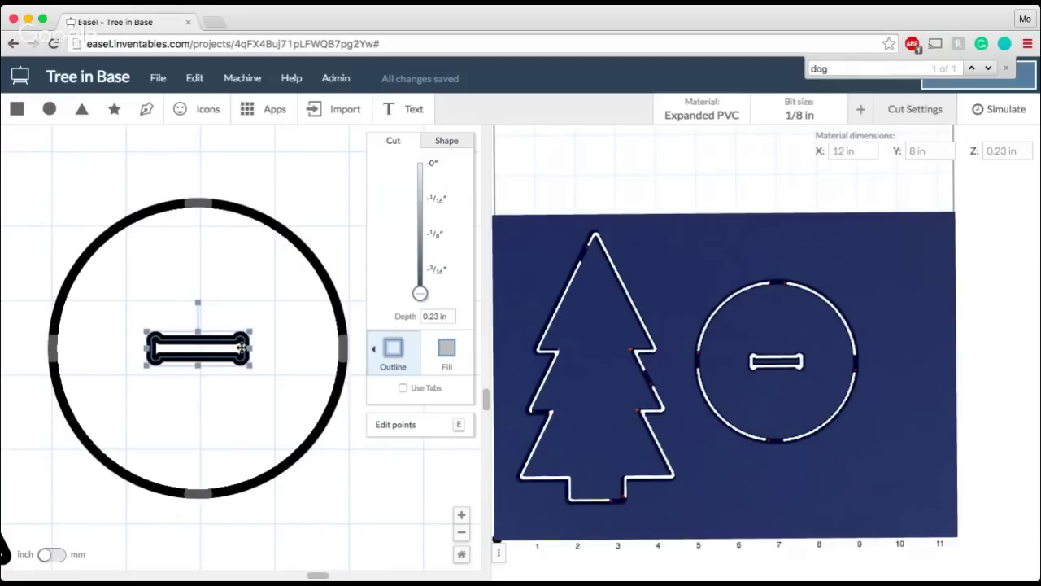
pyautogui.scroll(2, 793, 379)
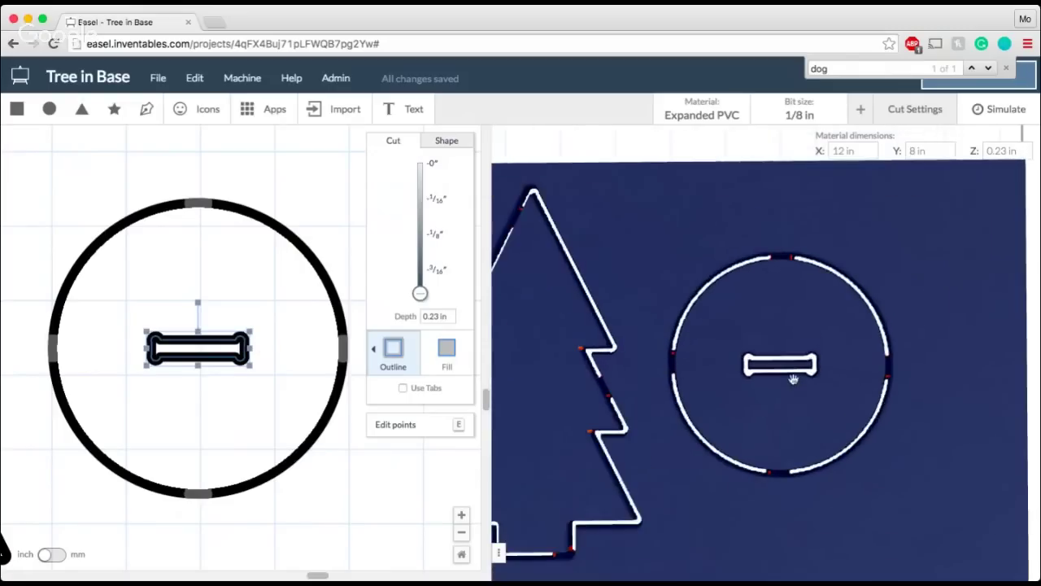
pyautogui.scroll(2, 793, 379)
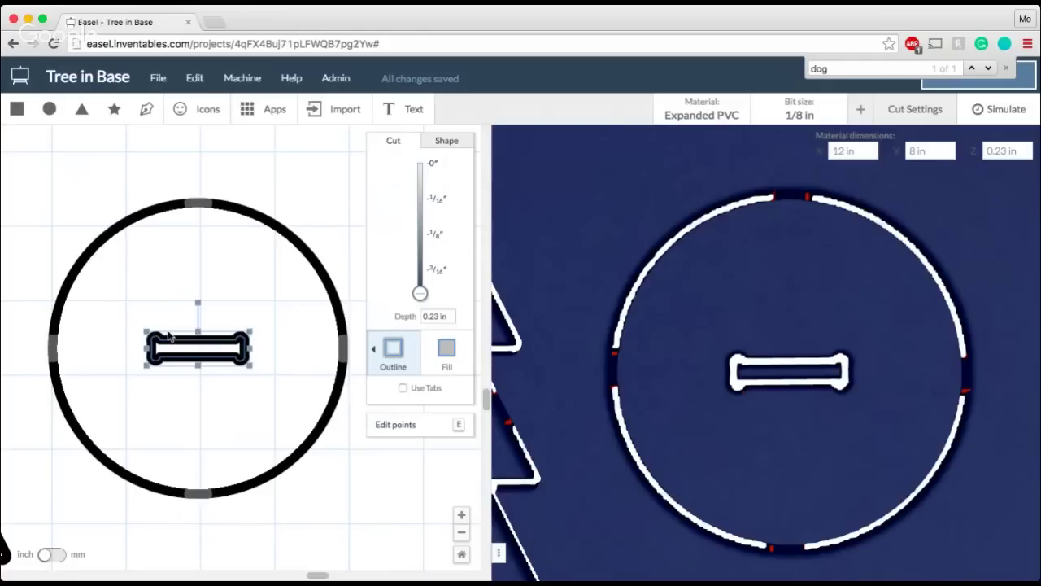
pyautogui.click(403, 350)
pyautogui.click(294, 358)
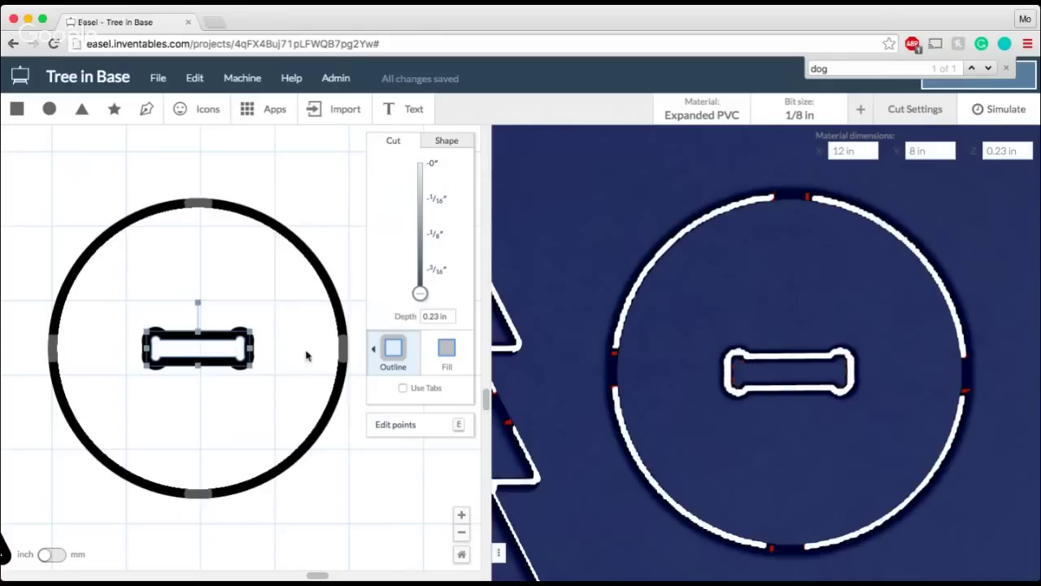
# - Set the dogbone slot's outline cut to run inside the path, and deselect the slot
pyautogui.click(393, 350)
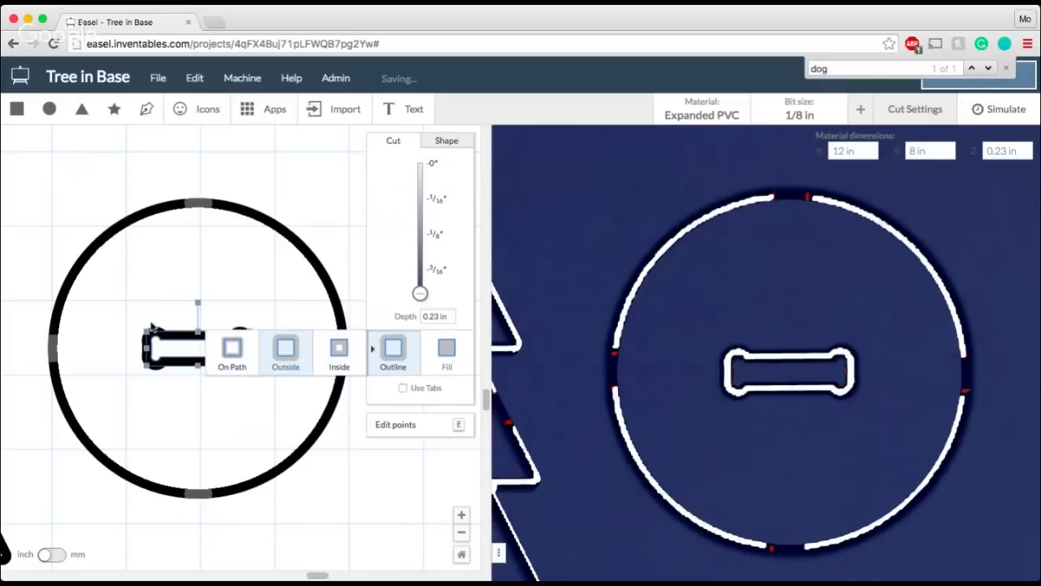
pyautogui.click(340, 351)
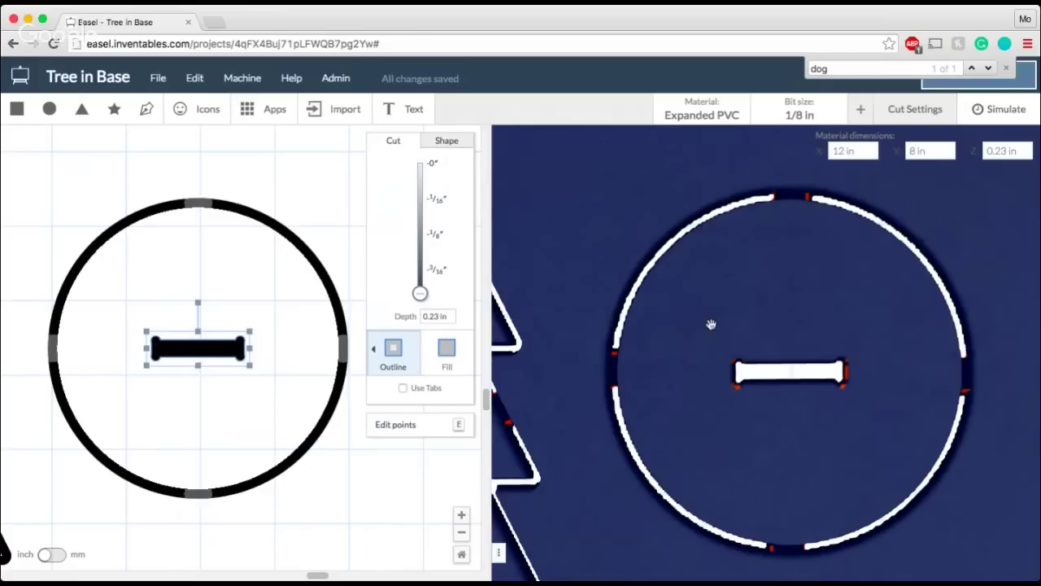
pyautogui.click(322, 192)
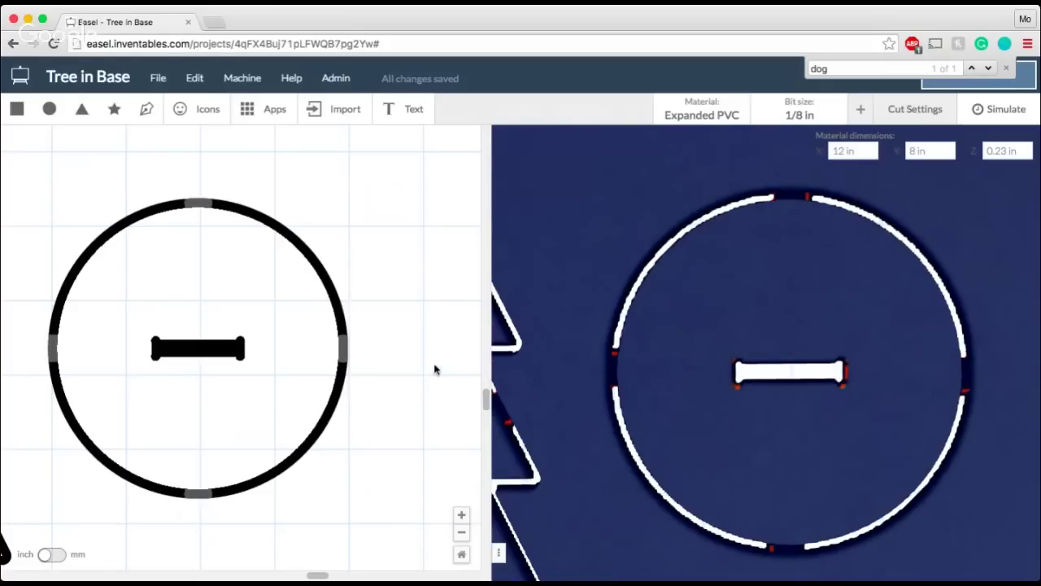
# - Draw an open five-point zigzag garland with the Pen tool, running down across the tree between its slanted edges
pyautogui.click(461, 532)
pyautogui.click(461, 532)
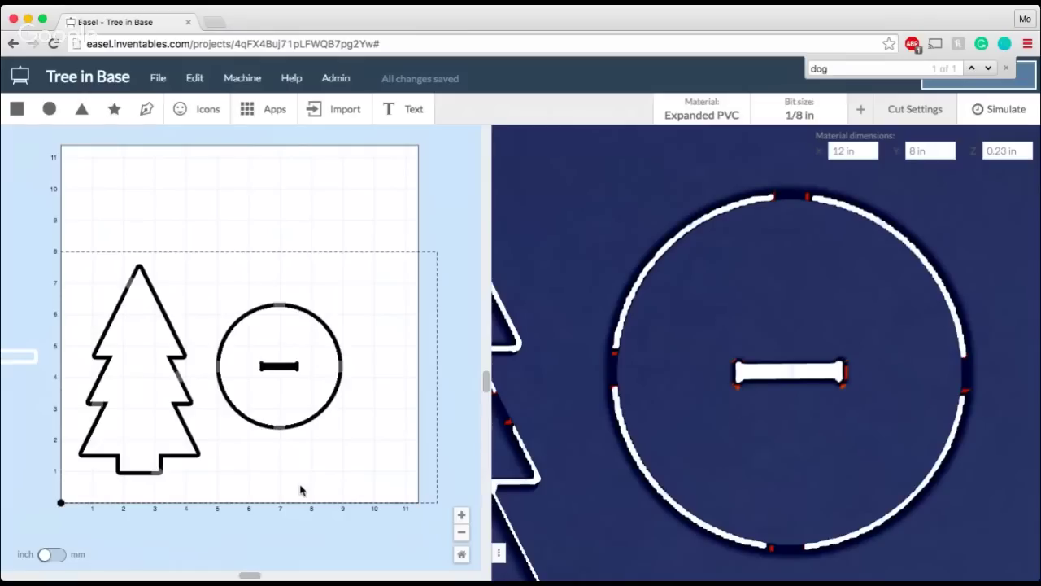
pyautogui.click(147, 108)
pyautogui.click(164, 309)
pyautogui.click(104, 339)
pyautogui.click(177, 375)
pyautogui.click(98, 420)
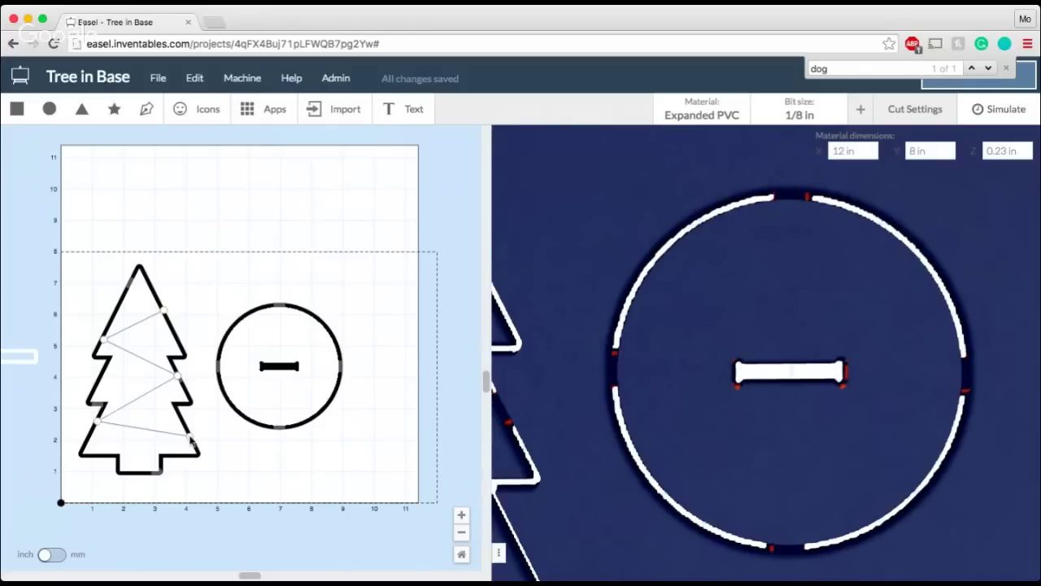
pyautogui.doubleClick(190, 437)
# - Make the garland's lowest point on the tree's left edge curved, pull both its handles inward, and finish editing points
pyautogui.press('e')
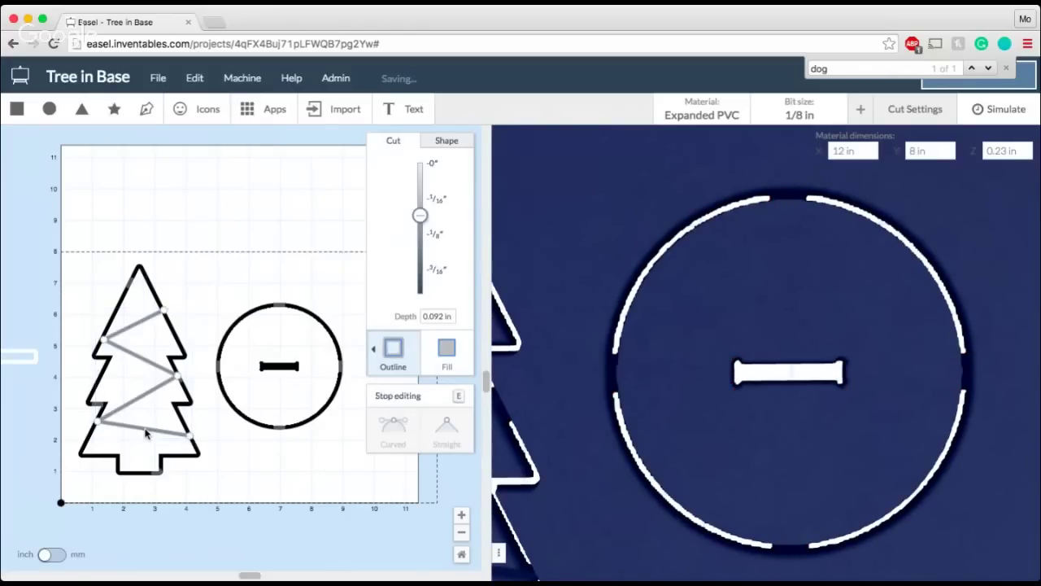
pyautogui.click(98, 421)
pyautogui.click(389, 430)
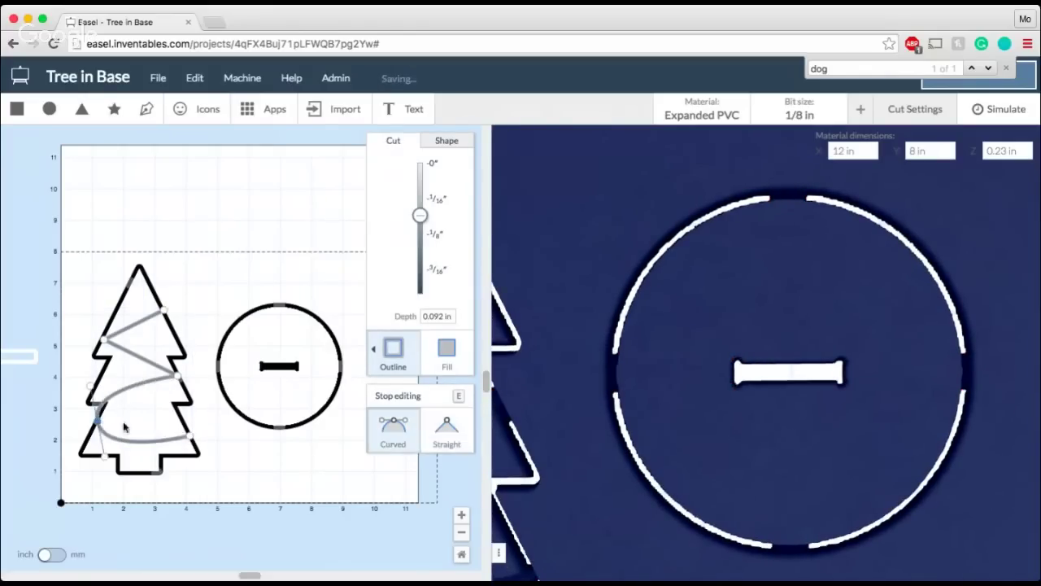
pyautogui.moveTo(91, 393); pyautogui.dragTo(133, 397)
pyautogui.moveTo(104, 458); pyautogui.dragTo(136, 442)
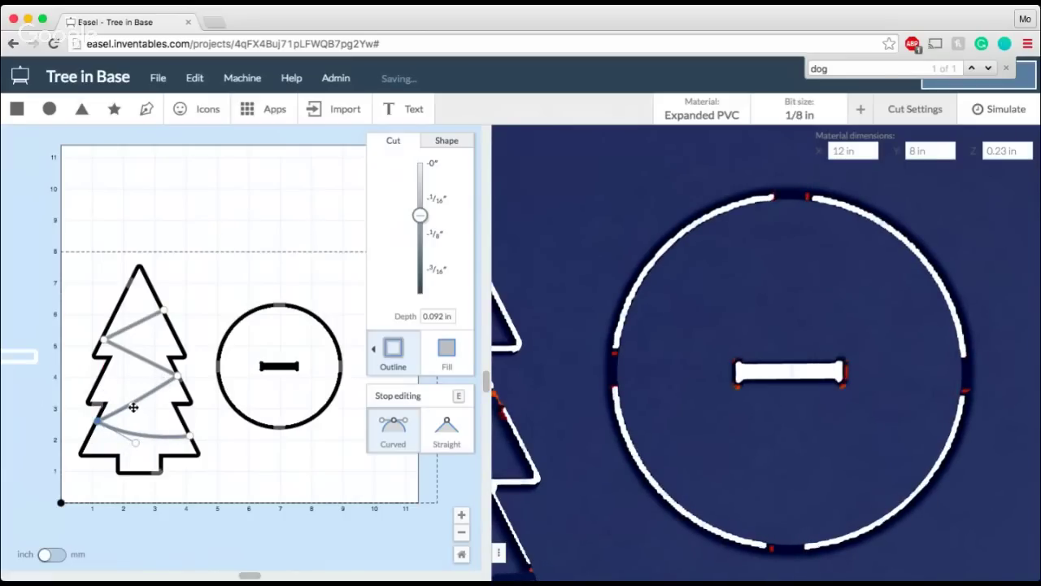
pyautogui.press('e')
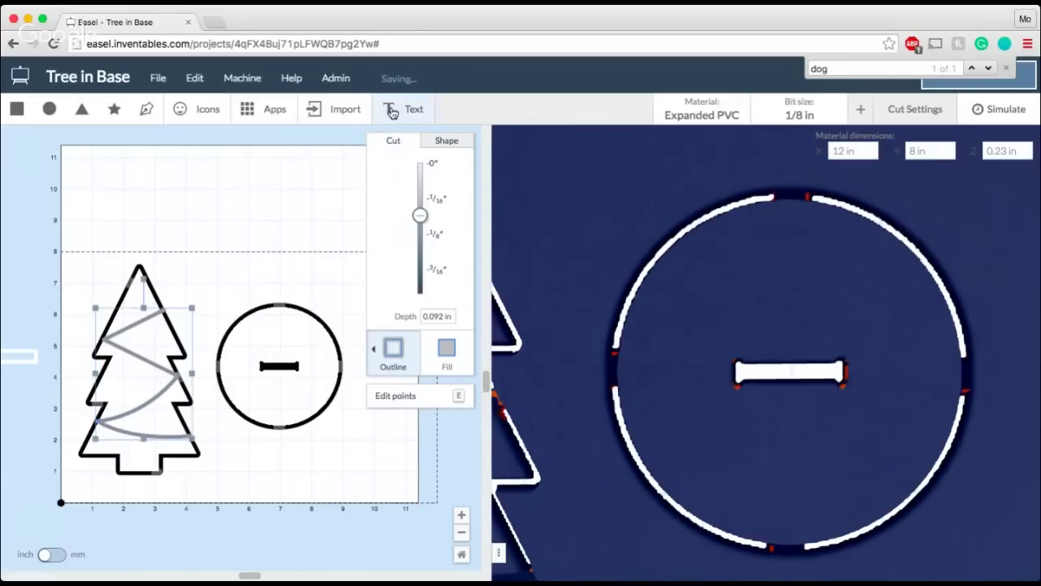
# - Add a text object reading 2016 at the lower edge of the base circle
pyautogui.click(392, 111)
pyautogui.click(409, 265)
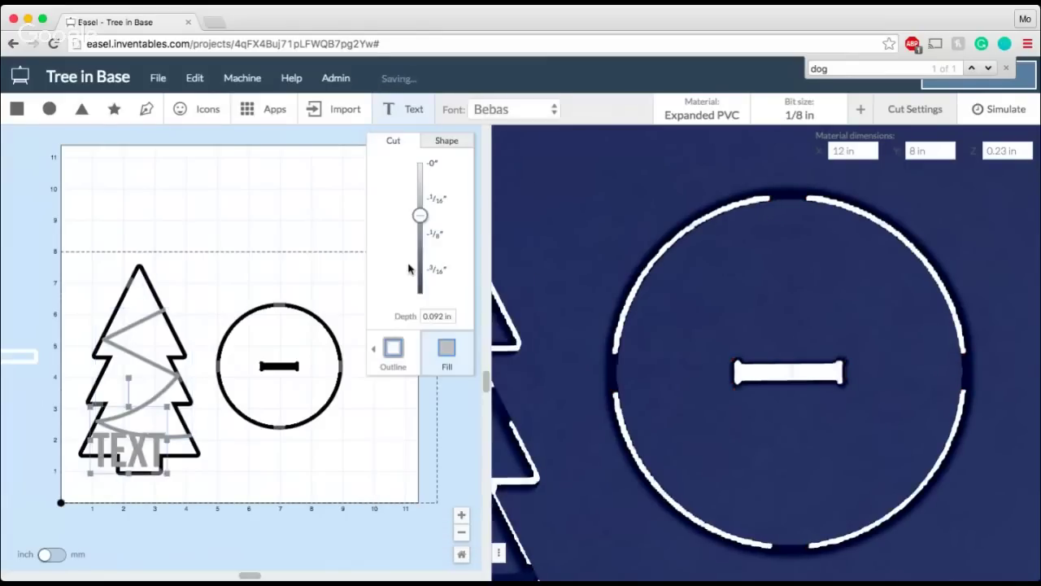
pyautogui.moveTo(157, 460); pyautogui.dragTo(267, 434)
pyautogui.write('2016')
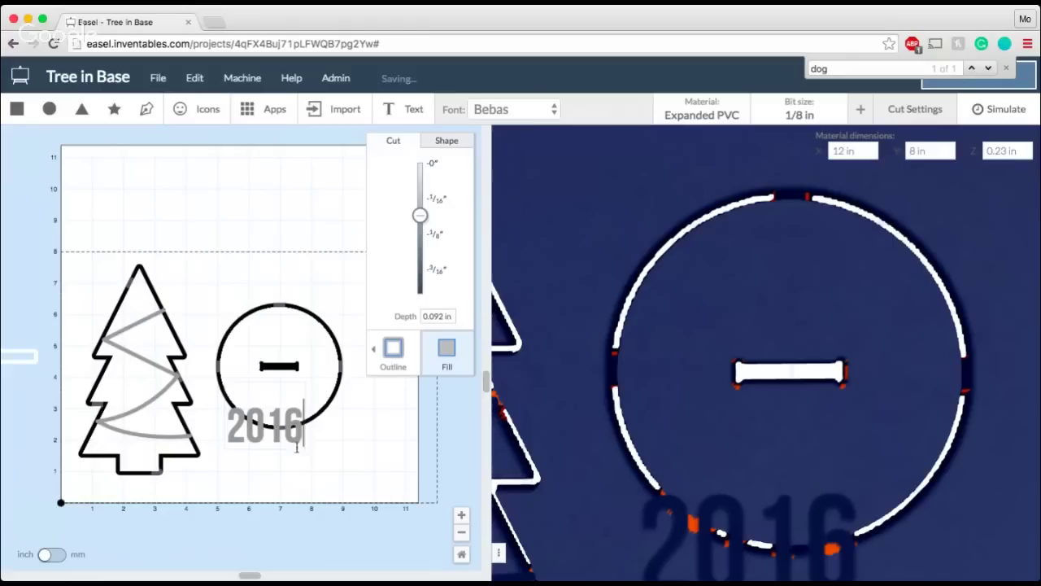
# - Shrink the 2016 text and place it inside the base circle just below the dogbone slot
pyautogui.click(333, 448)
pyautogui.click(305, 441)
pyautogui.moveTo(305, 441); pyautogui.dragTo(296, 404)
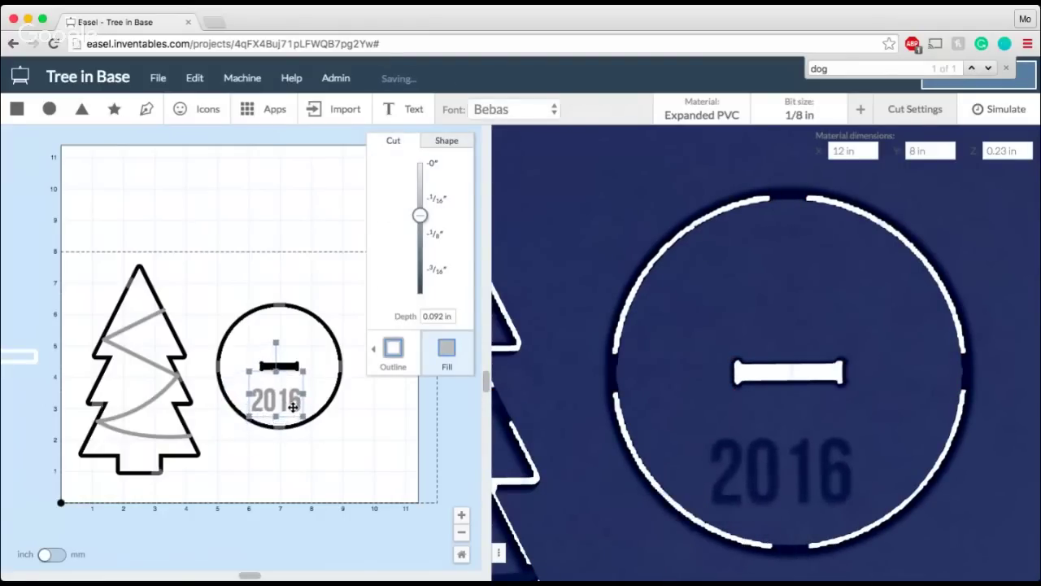
# - Centre the 2016 text horizontally with the base circle and its dogbone slot, and clear the selection
pyautogui.click(275, 445)
pyautogui.keyDown('shift'); pyautogui.click(279, 425); pyautogui.keyUp('shift')
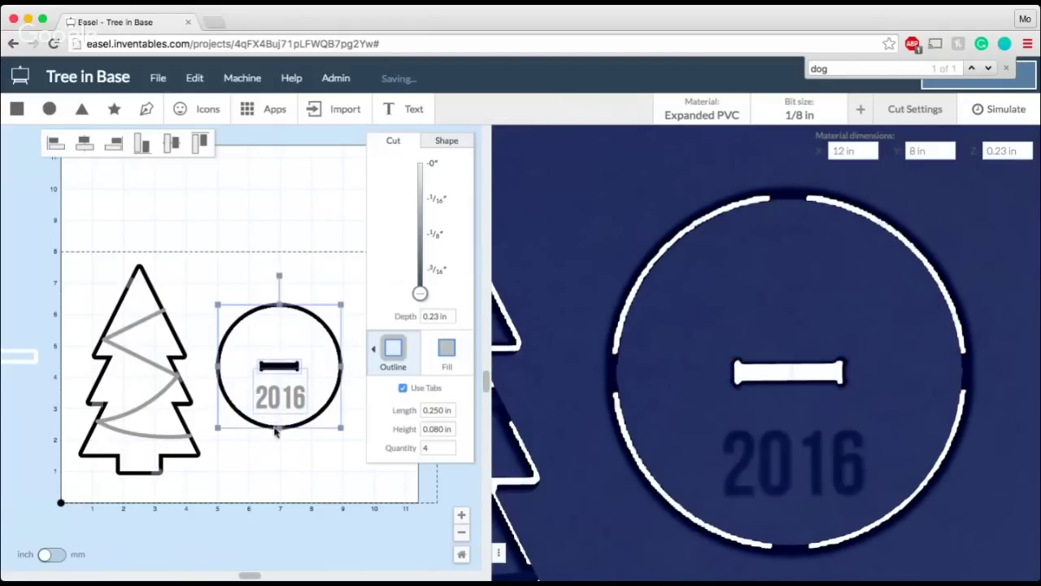
pyautogui.click(82, 144)
pyautogui.click(224, 213)
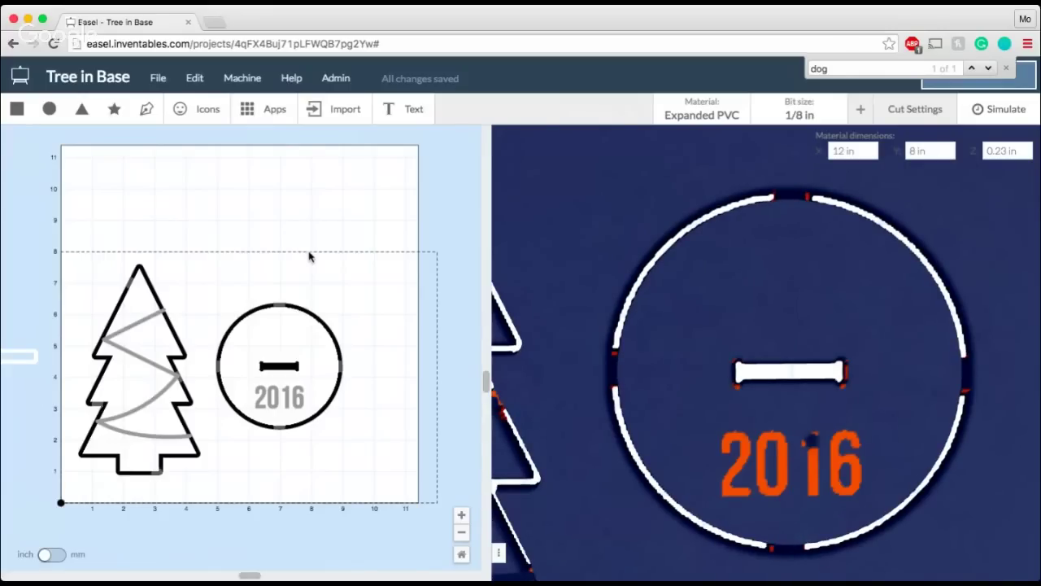
# - Create a new untitled project and close the browser tab holding the Tree in Base project
pyautogui.scroll(-3, 309, 257)
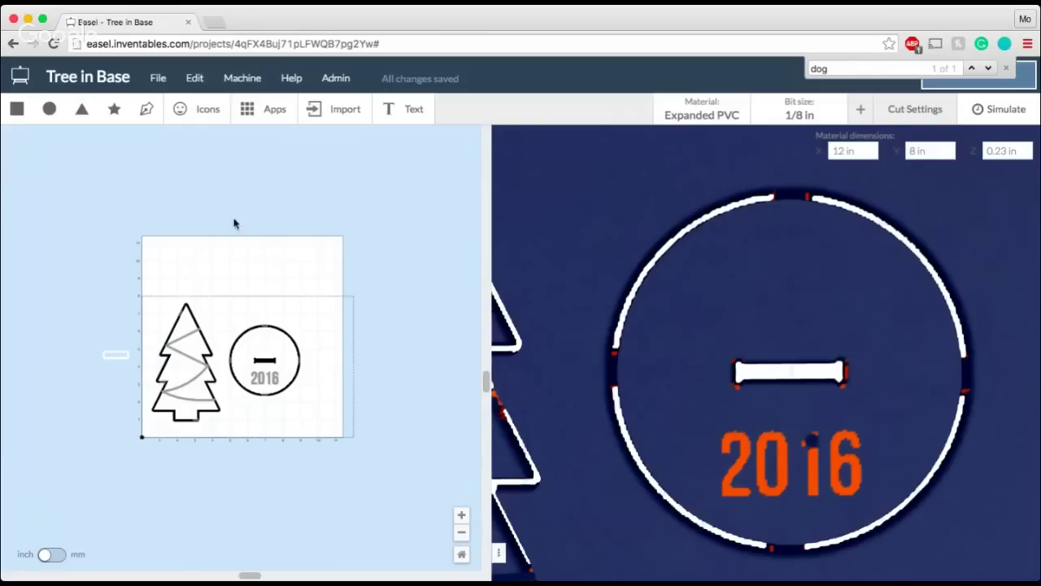
pyautogui.click(21, 77)
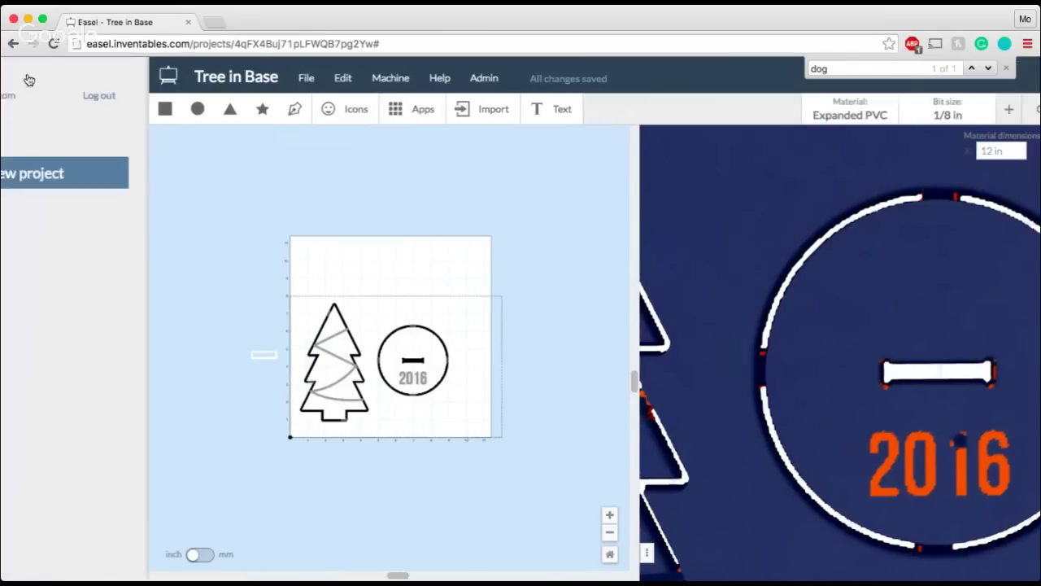
pyautogui.click(170, 480)
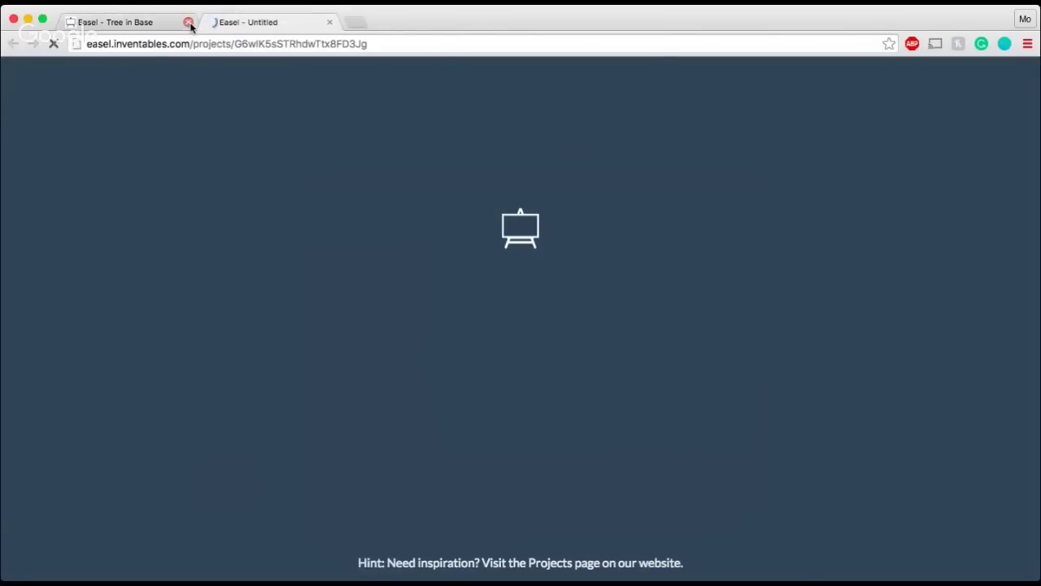
pyautogui.click(187, 23)
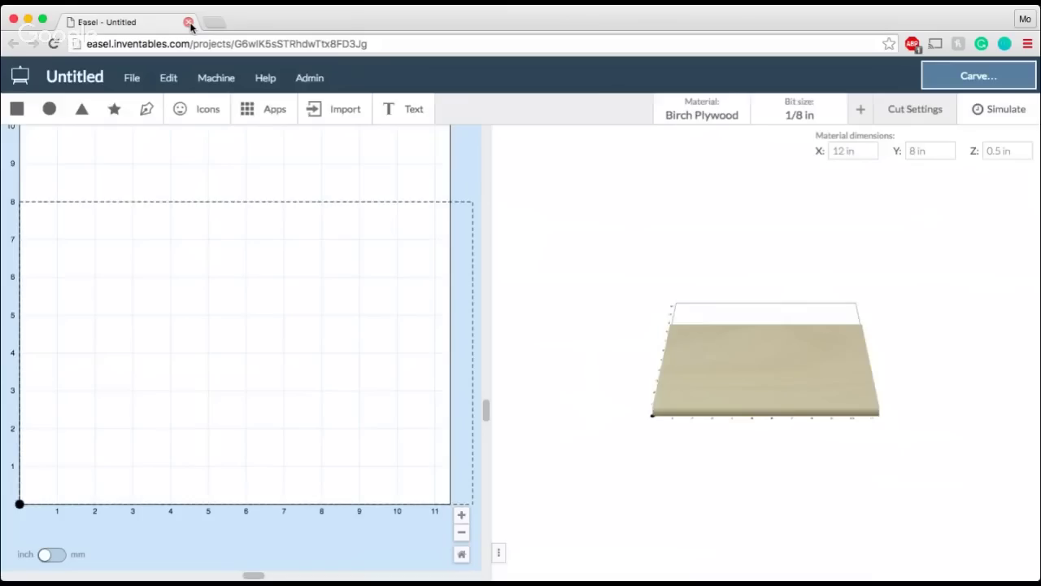
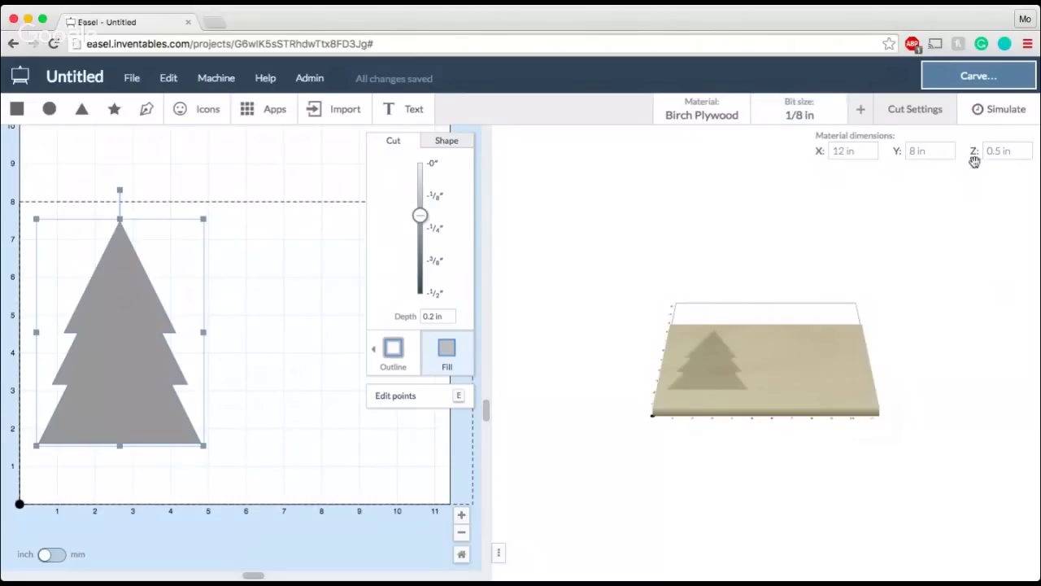
# - Set the material thickness to 0.23 in
pyautogui.click(996, 152)
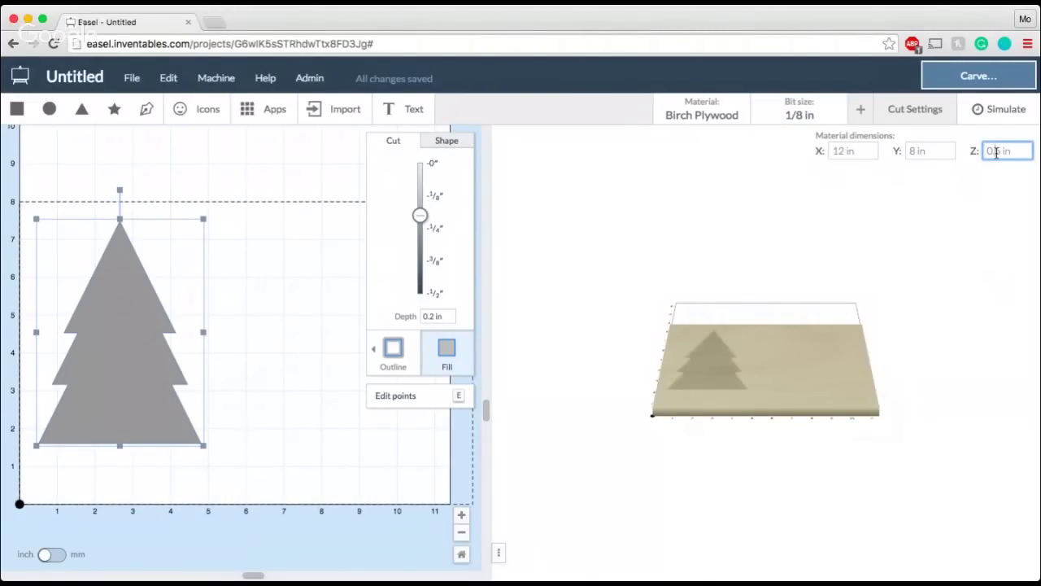
pyautogui.write('2')
pyautogui.press('Right')
pyautogui.press('BackSpace')
pyautogui.write('3')
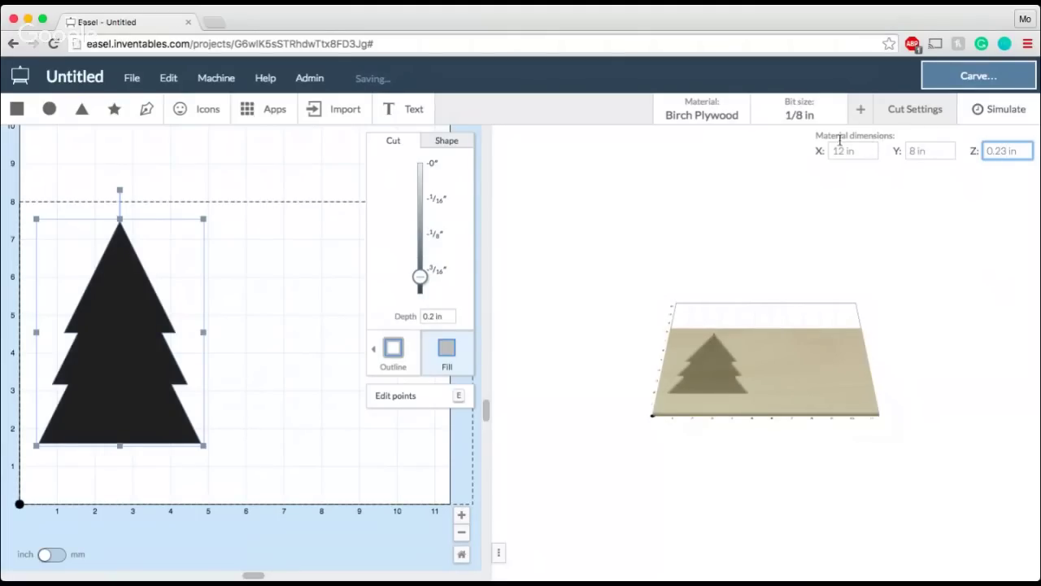
# - Choose Expanded PVC as the material and the 1/8 in straight cut bit
pyautogui.click(732, 129)
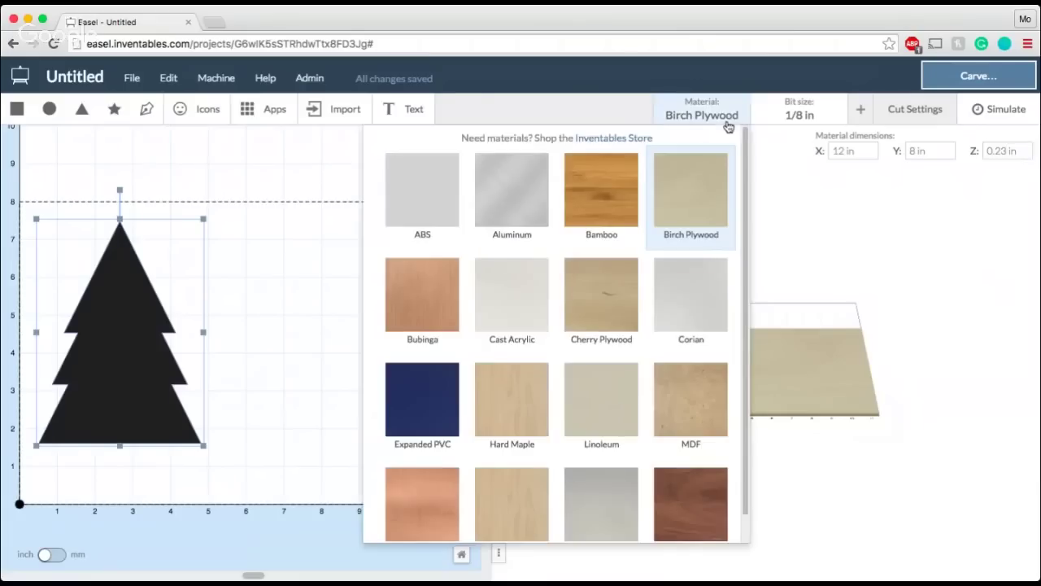
pyautogui.click(442, 427)
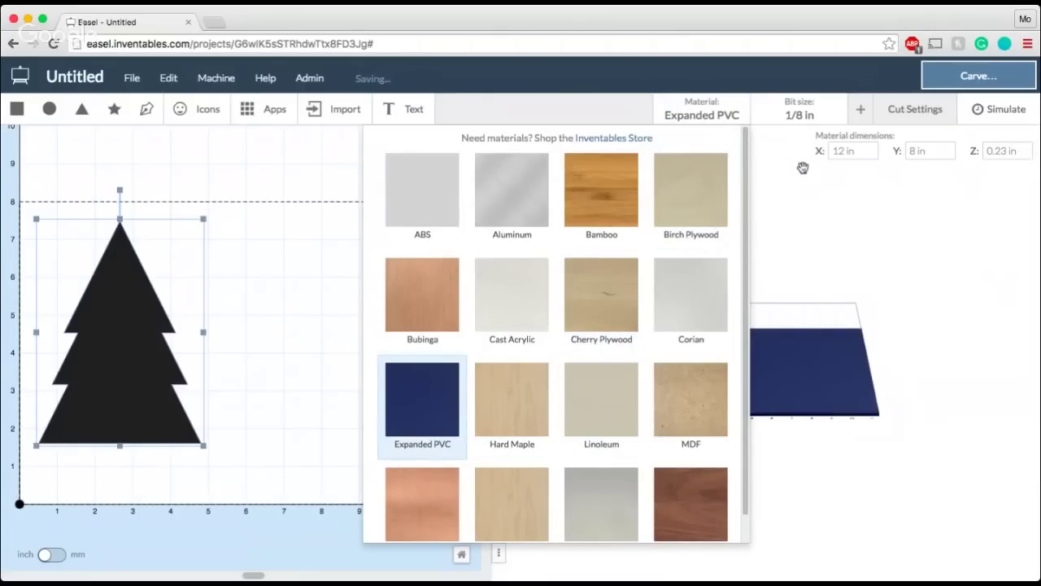
pyautogui.click(793, 110)
pyautogui.click(708, 350)
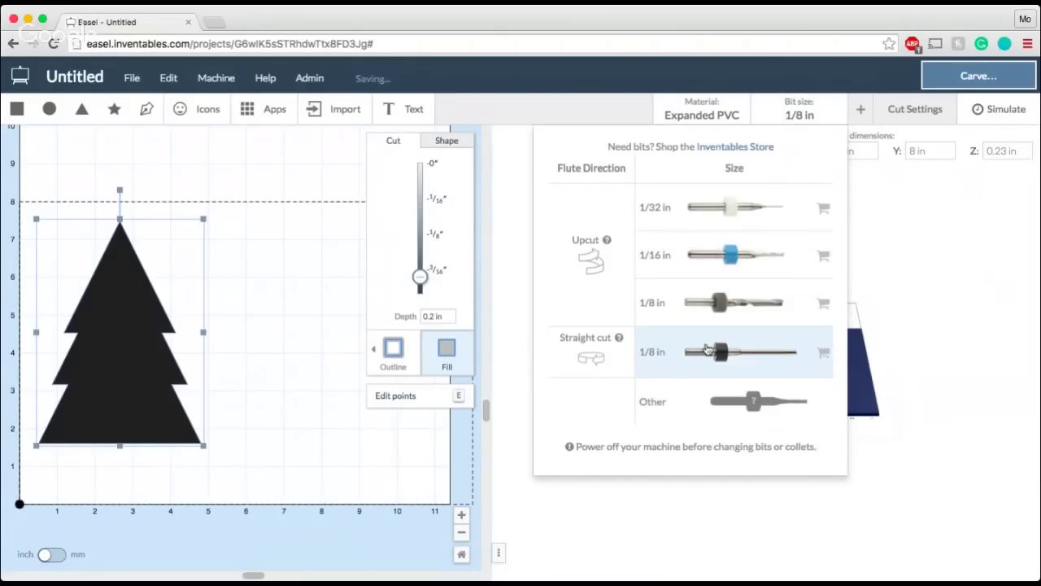
pyautogui.click(931, 302)
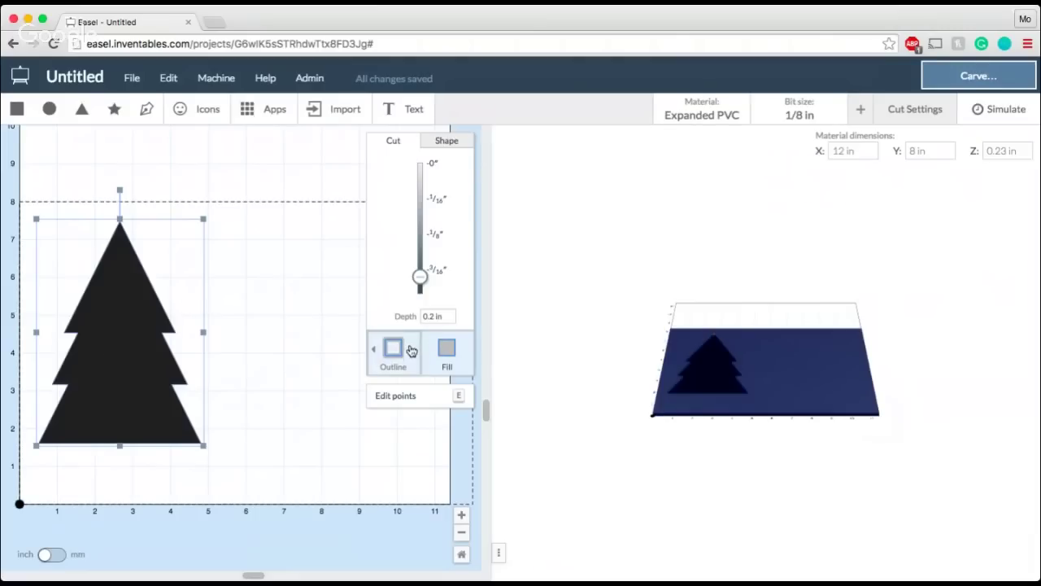
# - Reduce the filled tree's cut depth to about 0.11 in and open the Interlocker app with the tree selected
pyautogui.moveTo(420, 277); pyautogui.dragTo(421, 227)
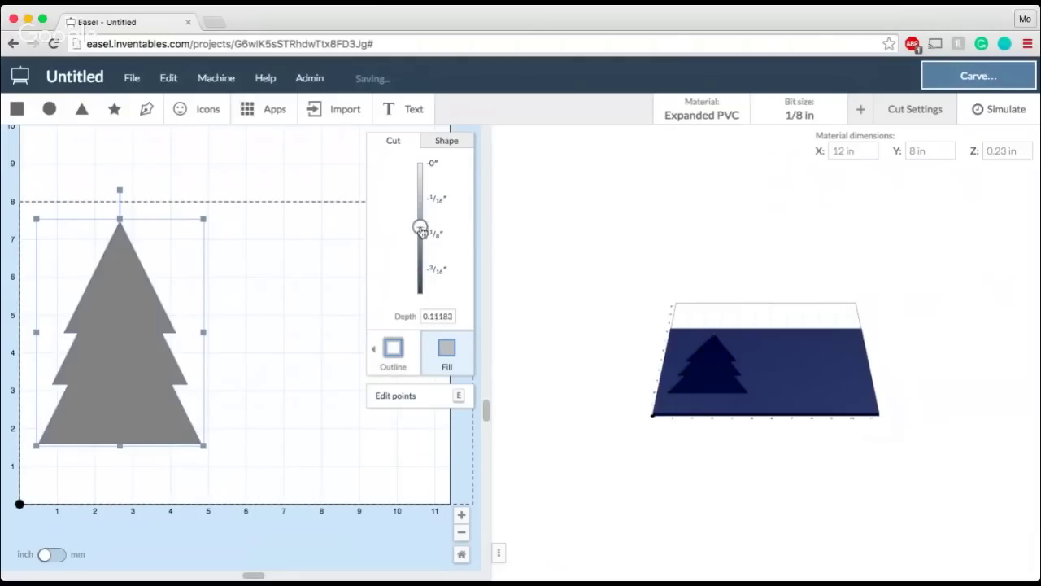
pyautogui.click(252, 279)
pyautogui.click(129, 317)
pyautogui.click(274, 109)
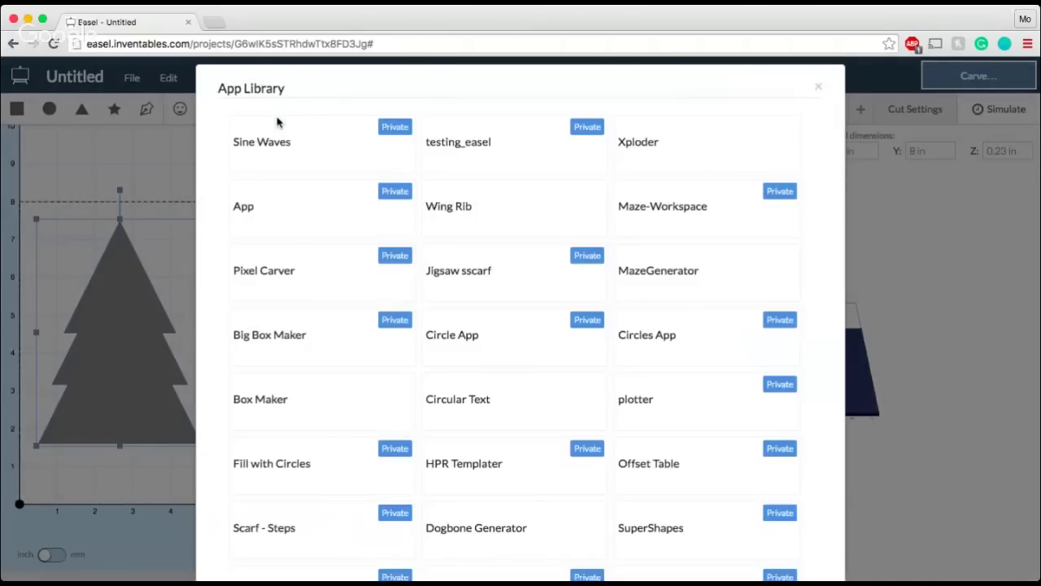
pyautogui.press('super+f')
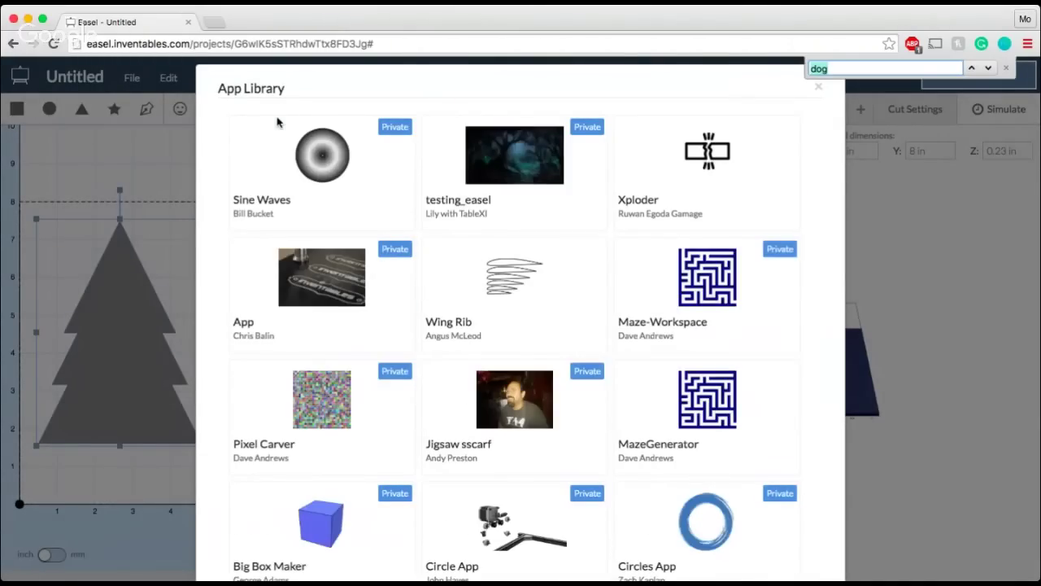
pyautogui.write('interlo')
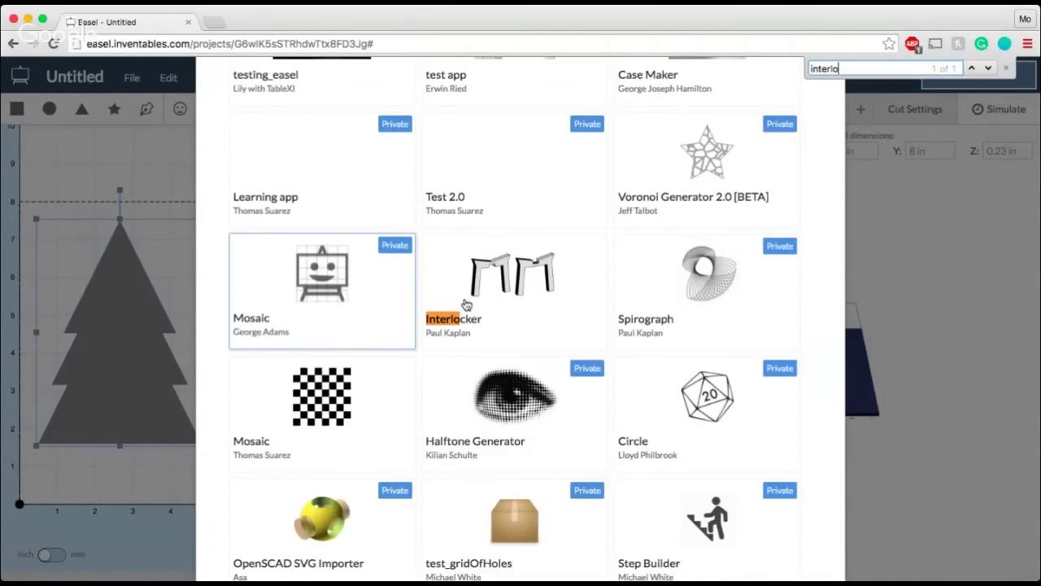
pyautogui.click(466, 304)
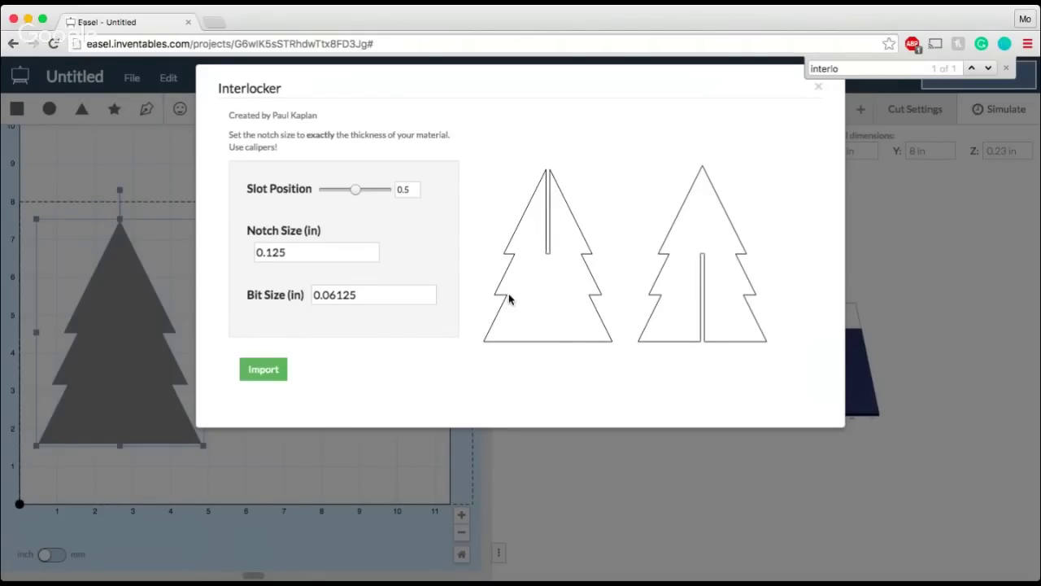
# - Set the Interlocker notch size to 0.23 in and the bit size to 0.125 in
pyautogui.click(294, 252)
pyautogui.press('BackSpace')
pyautogui.press('BackSpace')
pyautogui.press('BackSpace')
pyautogui.write('23')
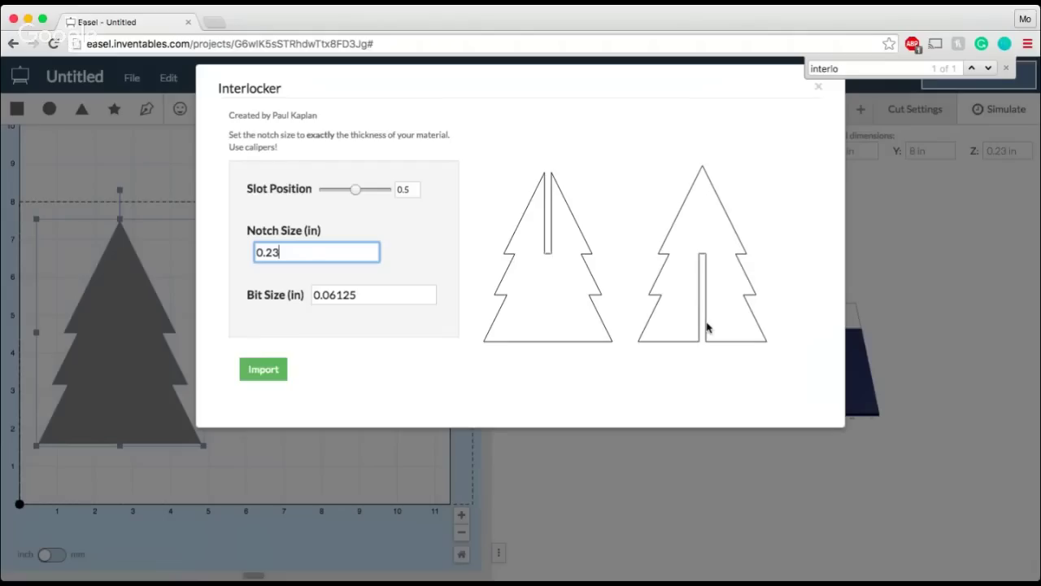
pyautogui.click(356, 296)
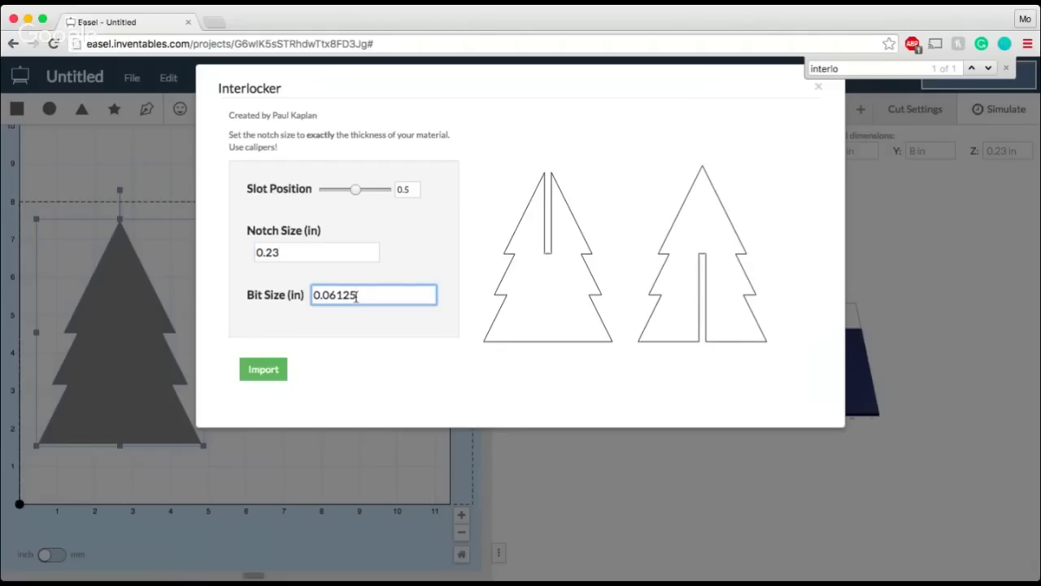
pyautogui.click(338, 295)
pyautogui.press('BackSpace')
pyautogui.press('BackSpace')
# - Try an off-centre slot position, reset it to 0.5, and import the two interlocking trees
pyautogui.moveTo(356, 193)
pyautogui.mouseDown()
pyautogui.moveTo(344, 192)
pyautogui.moveTo(383, 189)
pyautogui.moveTo(346, 193)
pyautogui.moveTo(376, 190)
pyautogui.moveTo(368, 193)
pyautogui.mouseUp()
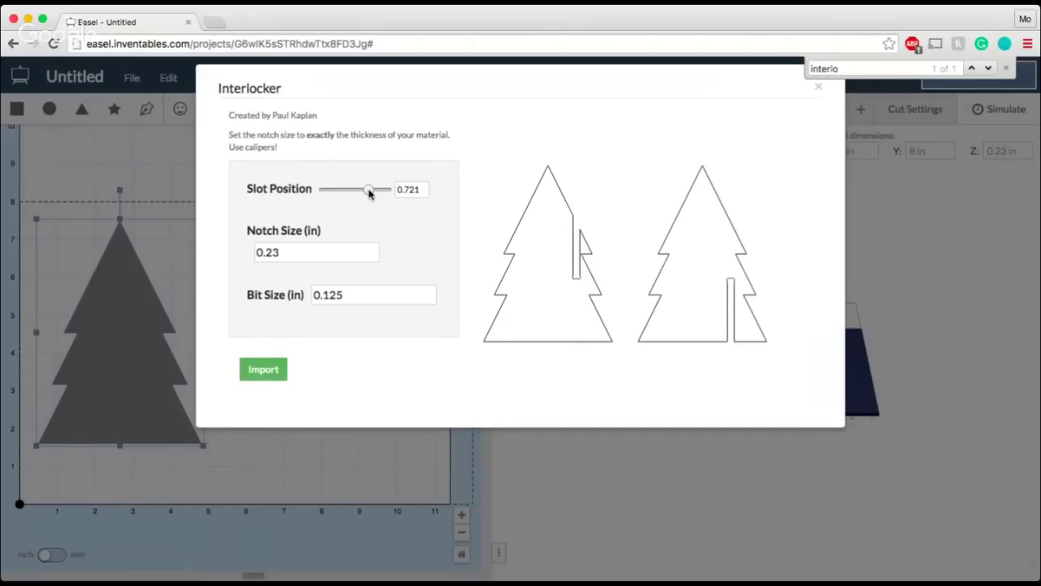
pyautogui.moveTo(369, 192); pyautogui.dragTo(361, 193)
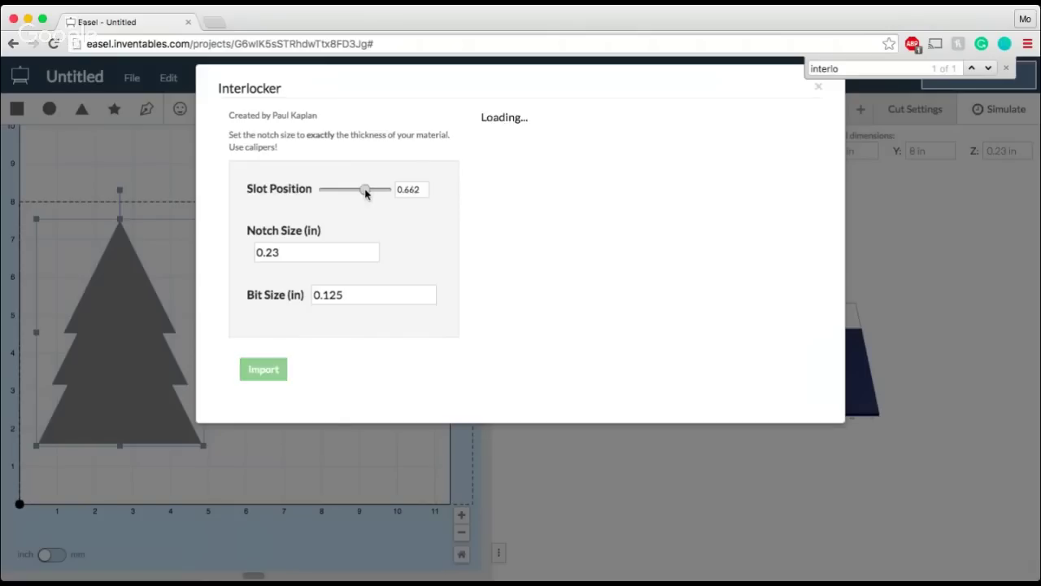
pyautogui.doubleClick(407, 190)
pyautogui.write('.5')
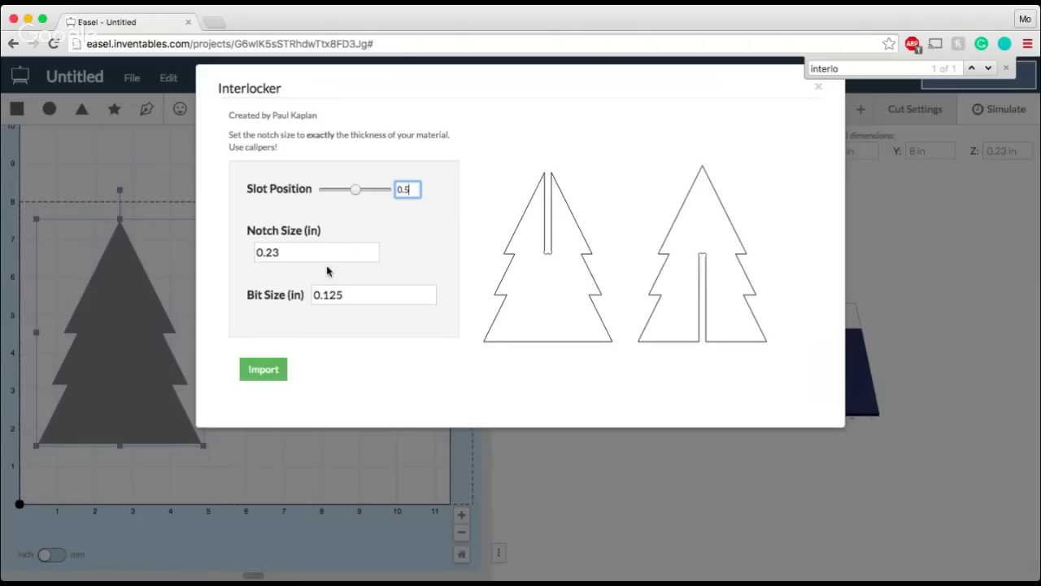
pyautogui.click(277, 370)
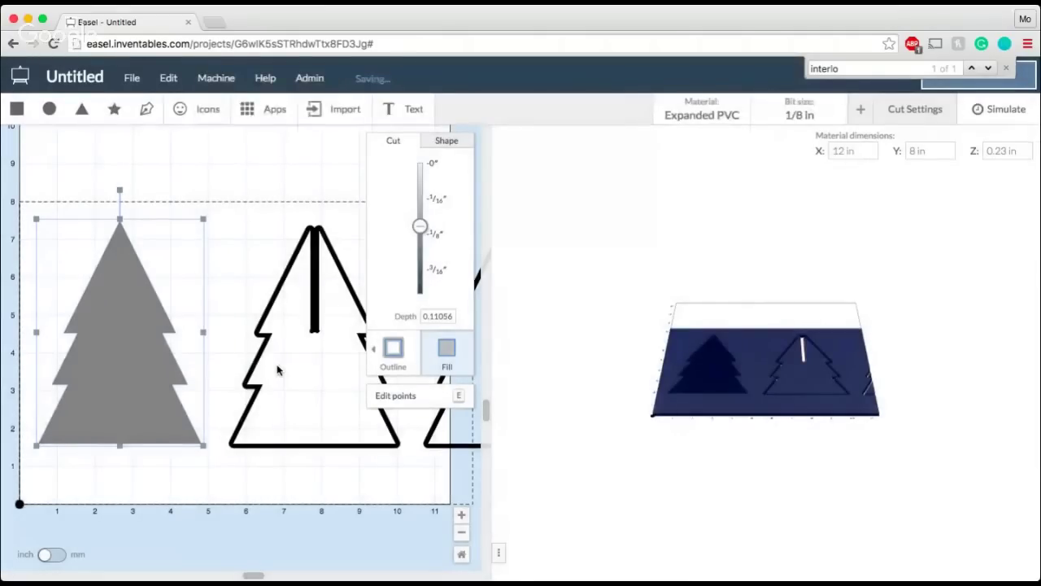
# - Move the original filled tree off the material, beside the work area, and set its cut depth to 0
pyautogui.moveTo(185, 329); pyautogui.dragTo(78, 268)
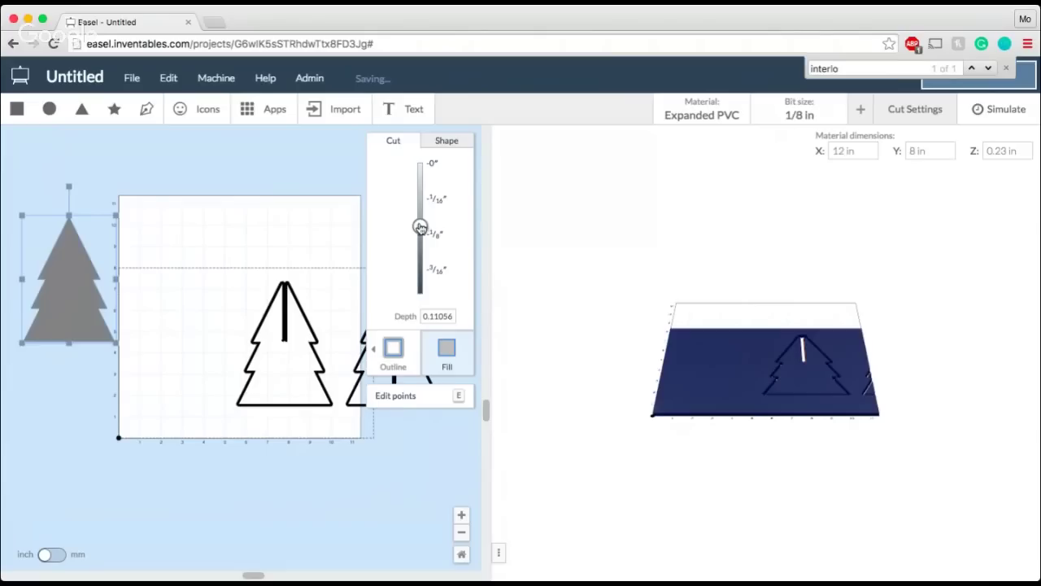
pyautogui.moveTo(420, 226); pyautogui.dragTo(420, 165)
# - Select both imported slotted trees and move them together so they fit side by side on the material
pyautogui.moveTo(271, 247); pyautogui.dragTo(233, 407)
pyautogui.click(358, 409)
pyautogui.scroll(3, 234, 406)
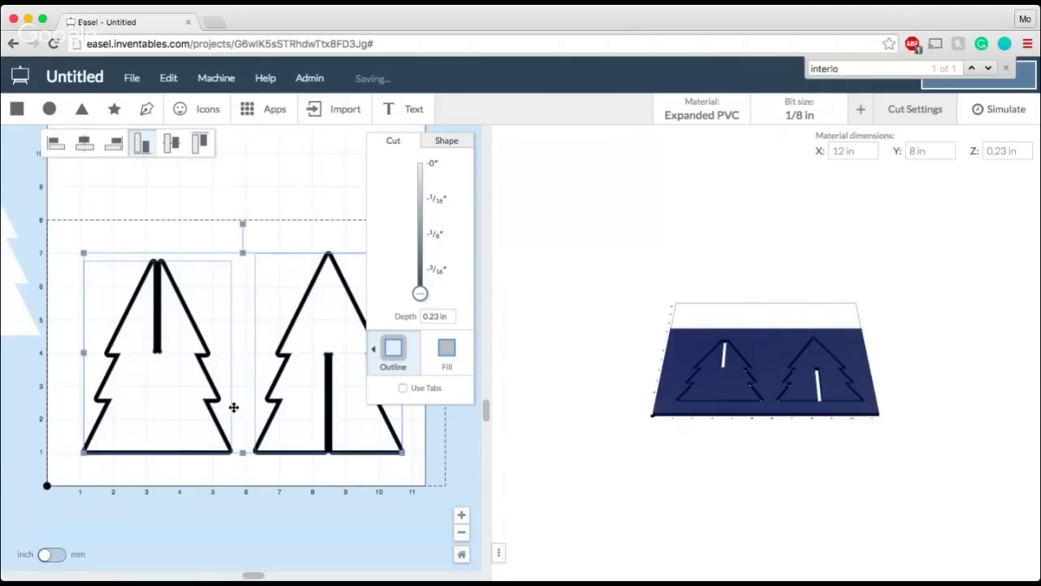
# - Inspect the two slotted trees in the 3D preview and delete both from the design
pyautogui.scroll(-3, 233, 406)
pyautogui.moveTo(499, 552); pyautogui.dragTo(567, 551)
pyautogui.click(454, 498)
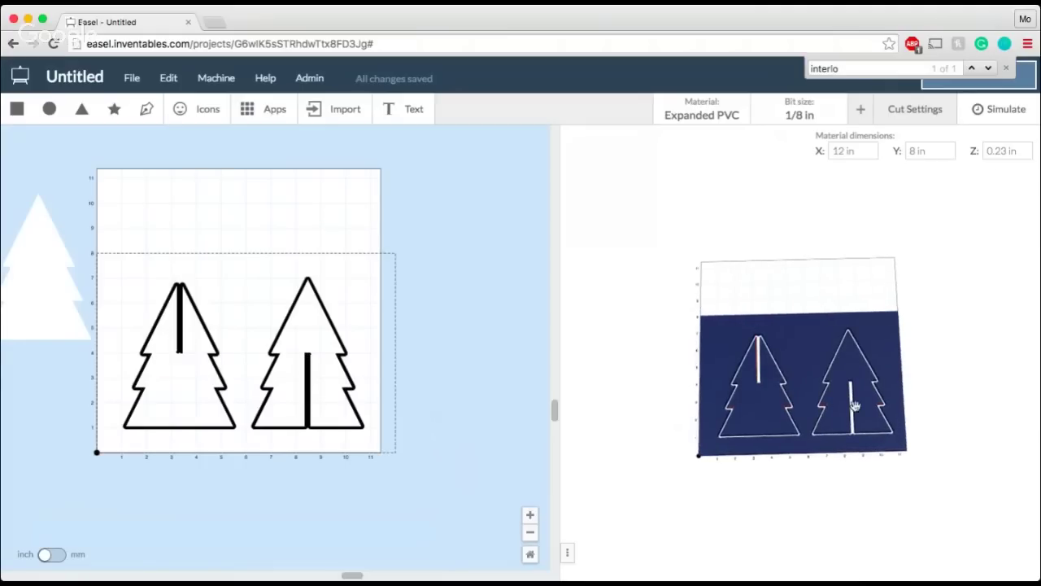
pyautogui.scroll(3, 860, 411)
pyautogui.moveTo(859, 403); pyautogui.dragTo(850, 426)
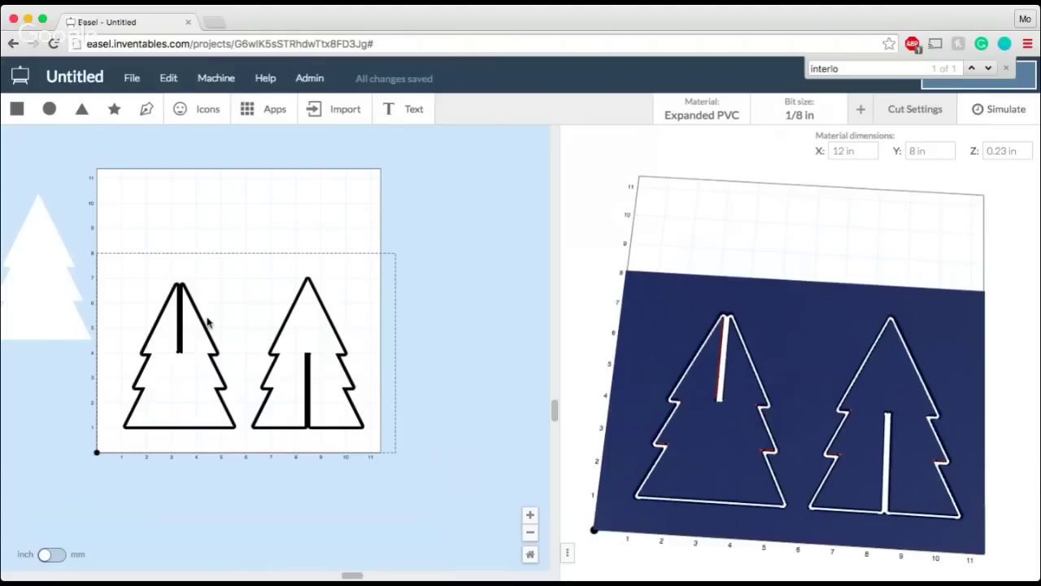
pyautogui.moveTo(149, 252); pyautogui.dragTo(356, 437)
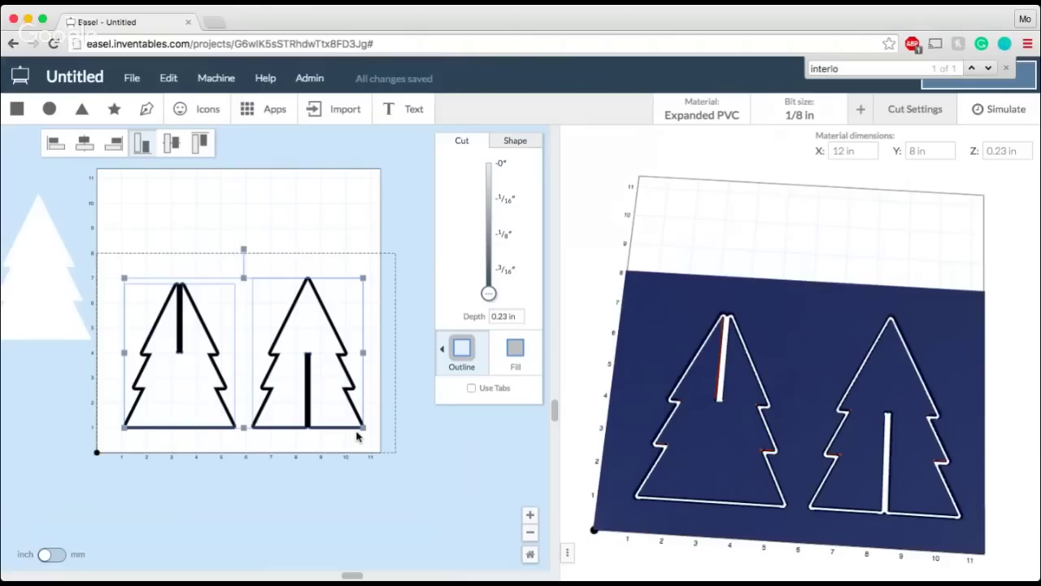
pyautogui.press('BackSpace')
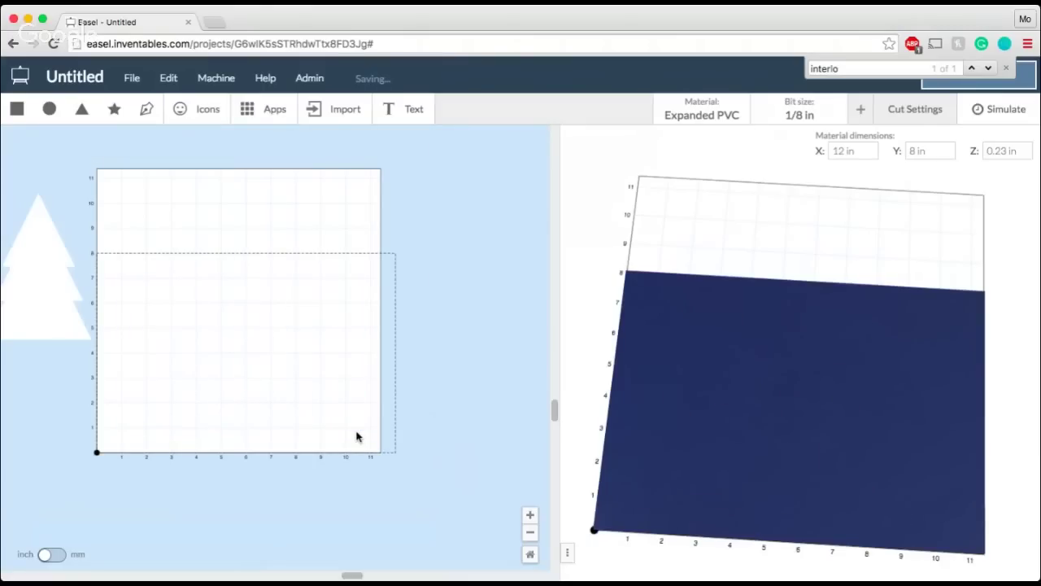
# - Rename the project as Tree Candle Holder
pyautogui.click(90, 79)
pyautogui.write('Tree')
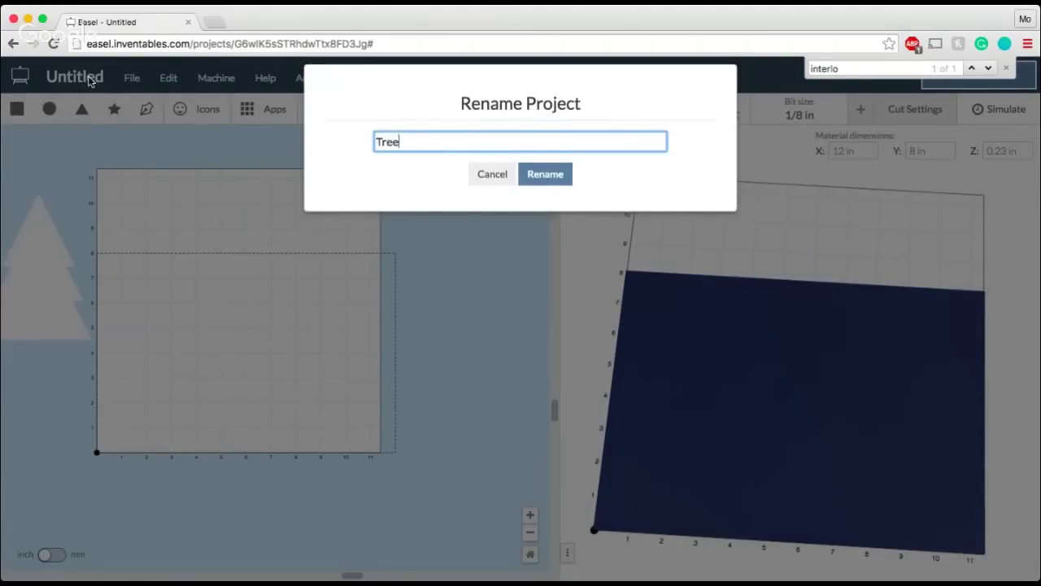
pyautogui.write(' Candle Holder')
pyautogui.click(555, 174)
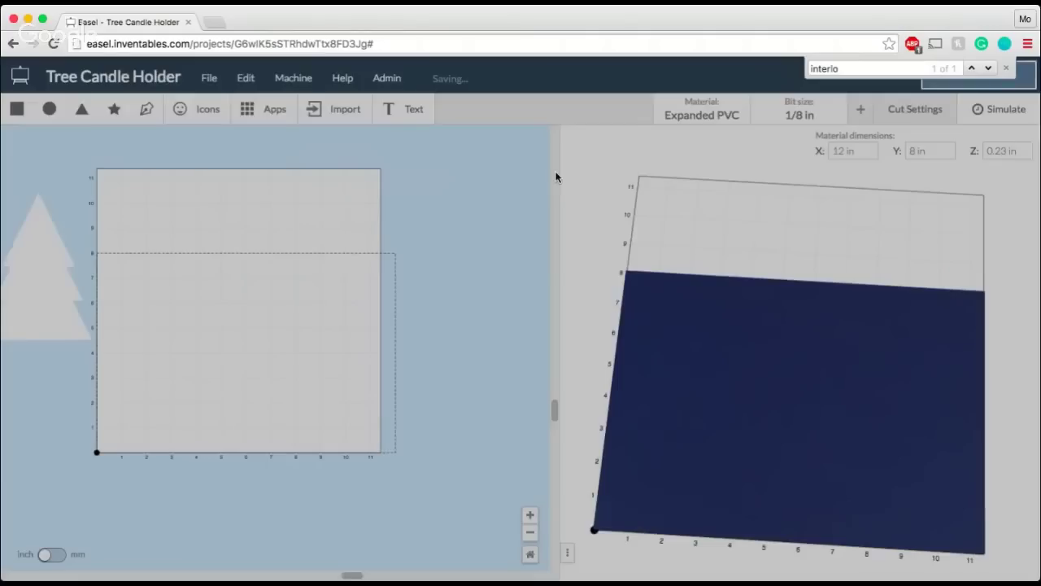
# - Place a copy of the parked tree on the material's left half and set its fill depth to about 0.188 in
pyautogui.moveTo(18, 193); pyautogui.dragTo(70, 347)
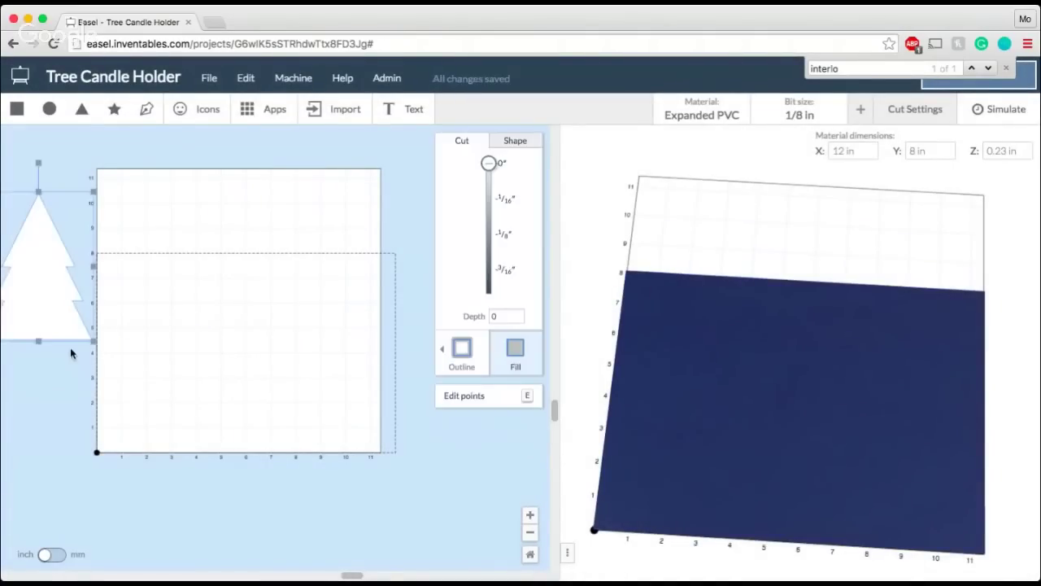
pyautogui.moveTo(132, 311); pyautogui.dragTo(162, 381)
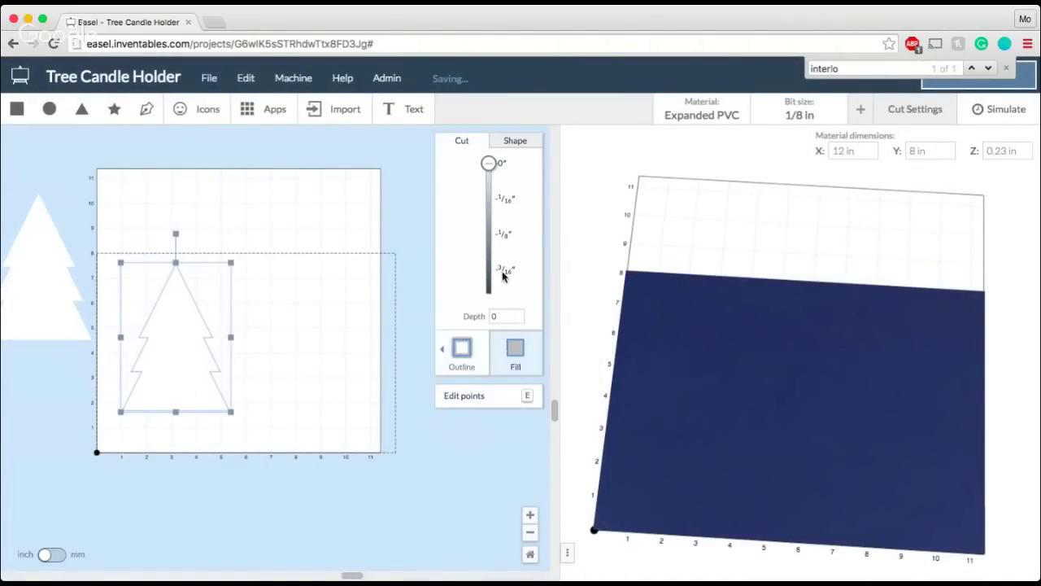
pyautogui.moveTo(490, 165); pyautogui.dragTo(489, 269)
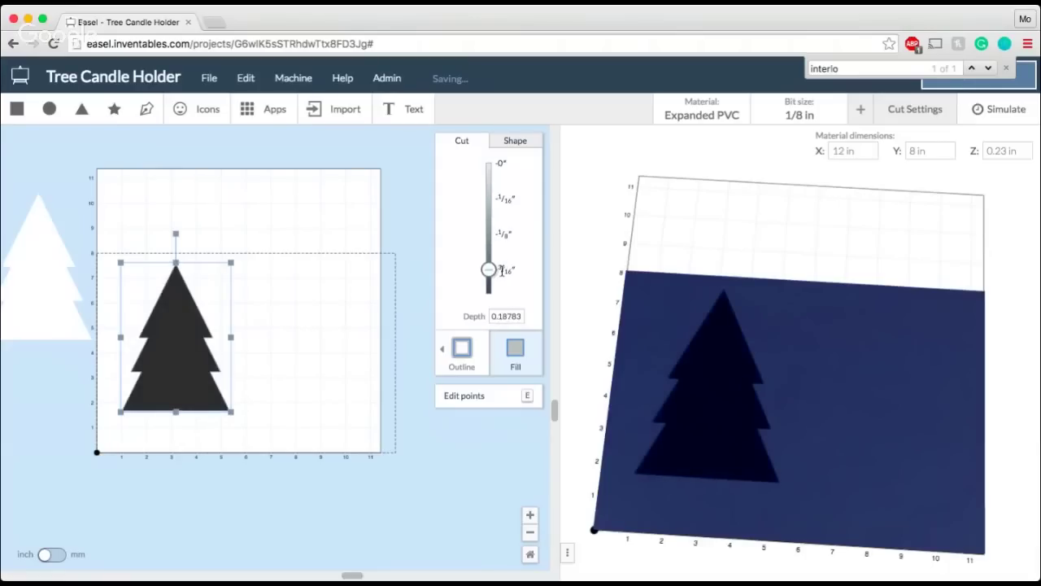
# - Move the filled tree down so it sits near the lower edge of the material
pyautogui.click(281, 320)
pyautogui.moveTo(138, 278); pyautogui.dragTo(183, 418)
pyautogui.click(256, 385)
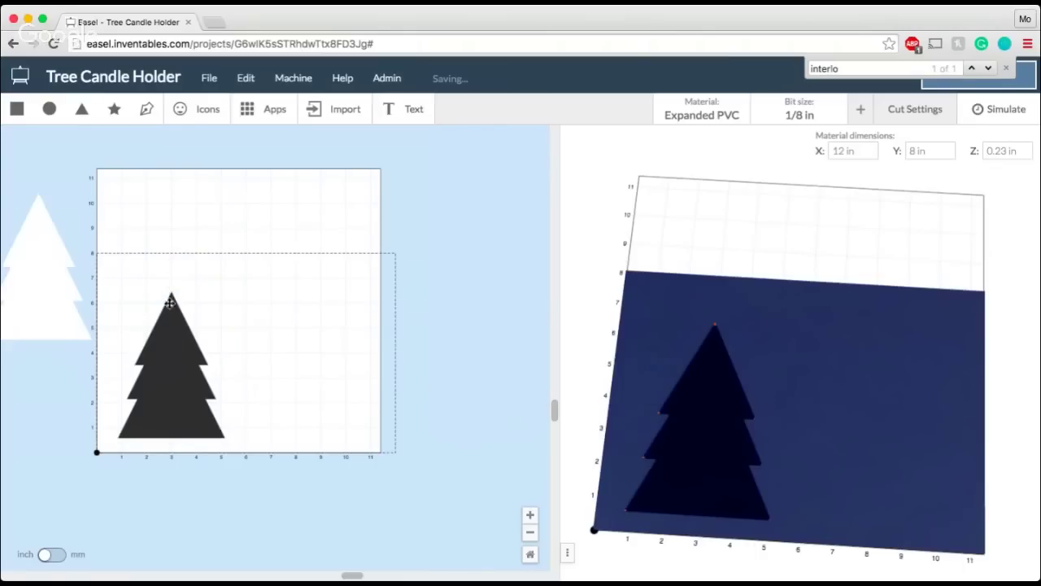
# - Add a square to the material above the tree and set its width to 0.823 in
pyautogui.click(16, 108)
pyautogui.moveTo(151, 398); pyautogui.dragTo(263, 288)
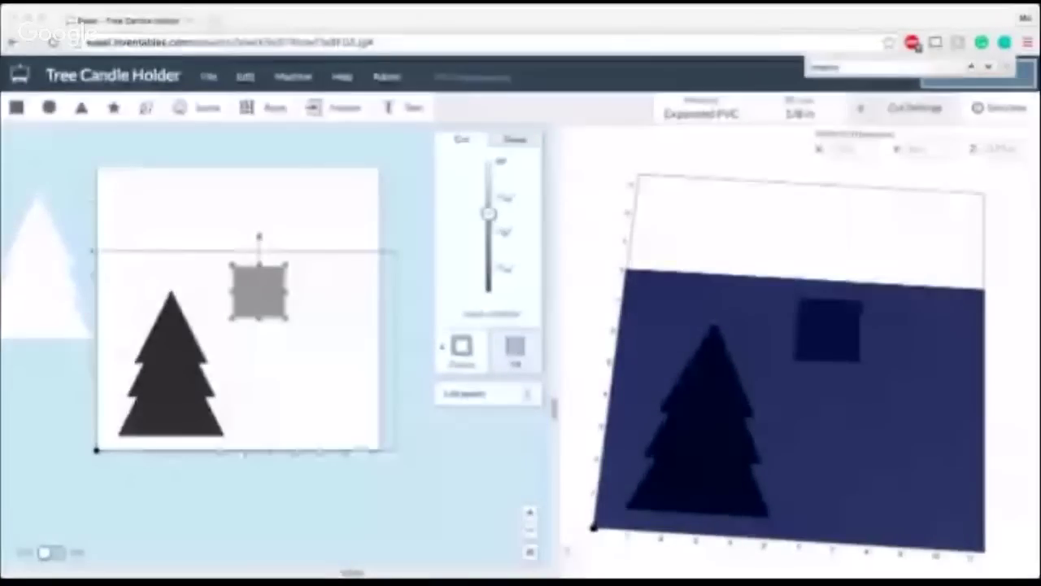
pyautogui.moveTo(262, 300)
pyautogui.mouseDown()
pyautogui.moveTo(251, 290)
pyautogui.moveTo(247, 300)
pyautogui.mouseUp()
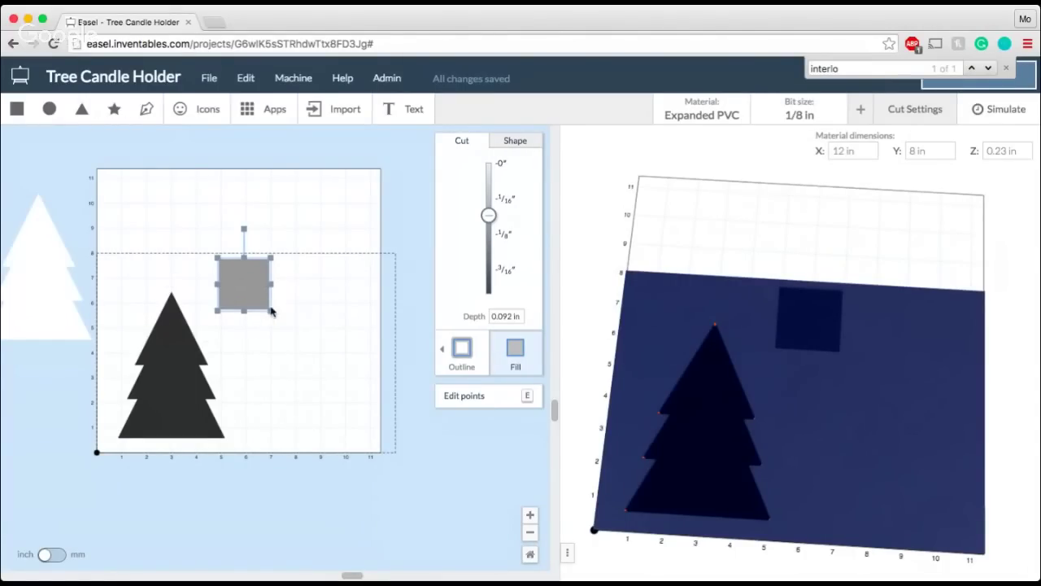
pyautogui.click(513, 142)
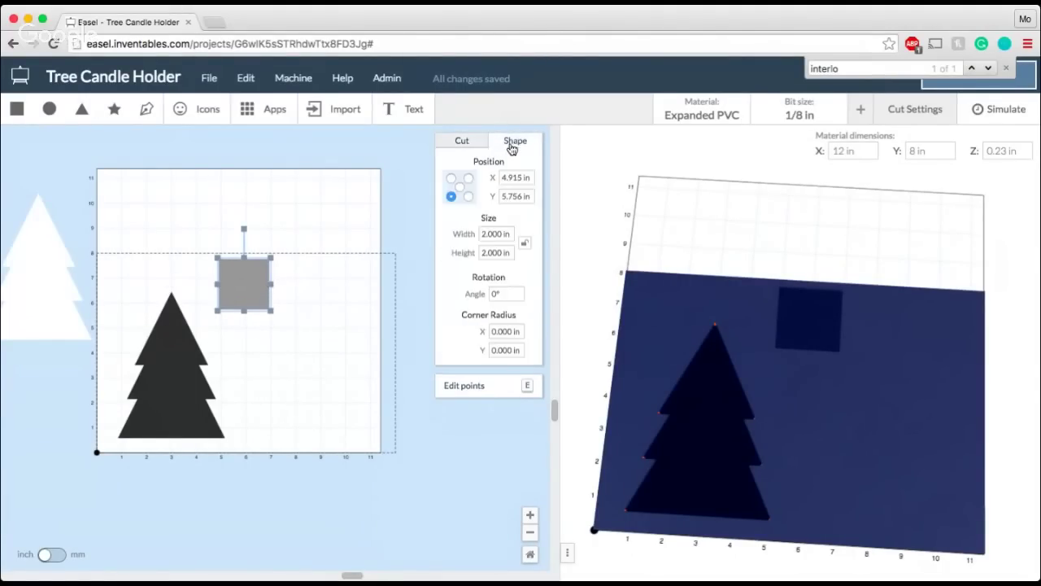
pyautogui.doubleClick(493, 233)
pyautogui.press('BackSpace')
pyautogui.write('.823')
pyautogui.press('Tab')
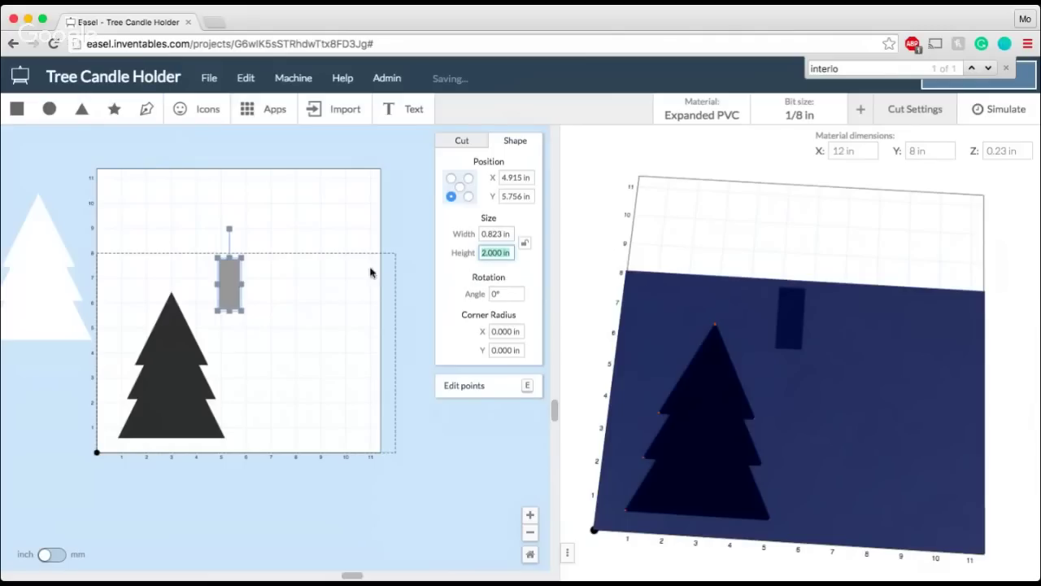
# - Place the rectangle over the treetop and stretch its lower edge to a height of about 2.278 in
pyautogui.moveTo(230, 279); pyautogui.dragTo(177, 308)
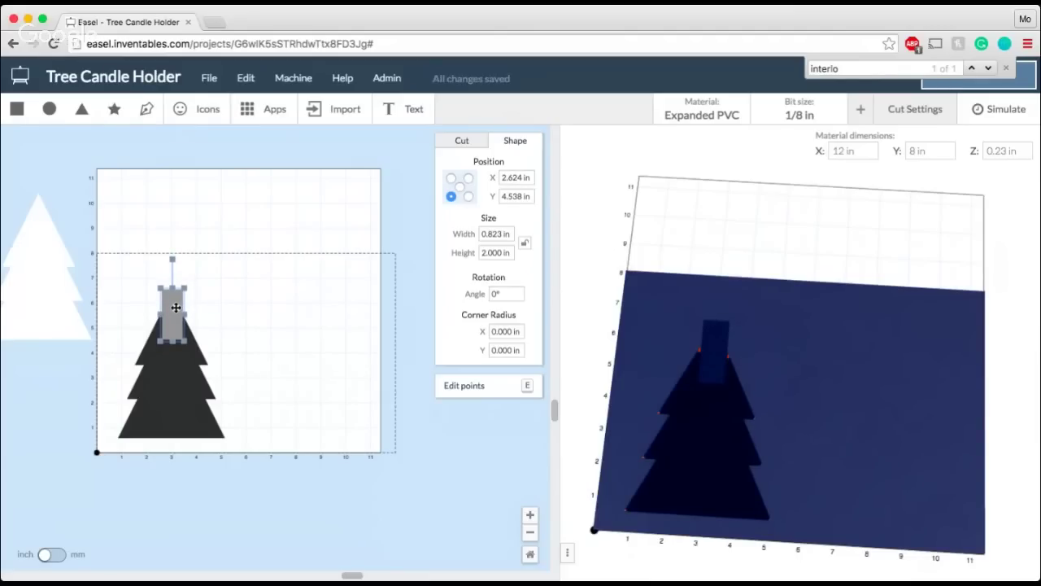
pyautogui.moveTo(173, 343)
pyautogui.mouseDown()
pyautogui.moveTo(173, 384)
pyautogui.moveTo(173, 325)
pyautogui.mouseUp()
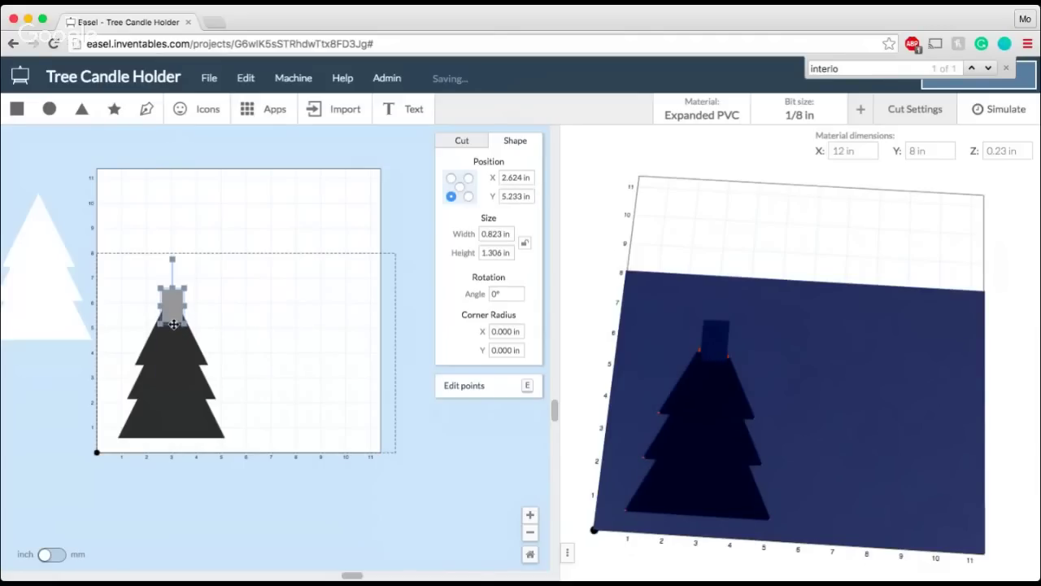
pyautogui.moveTo(172, 324); pyautogui.dragTo(173, 350)
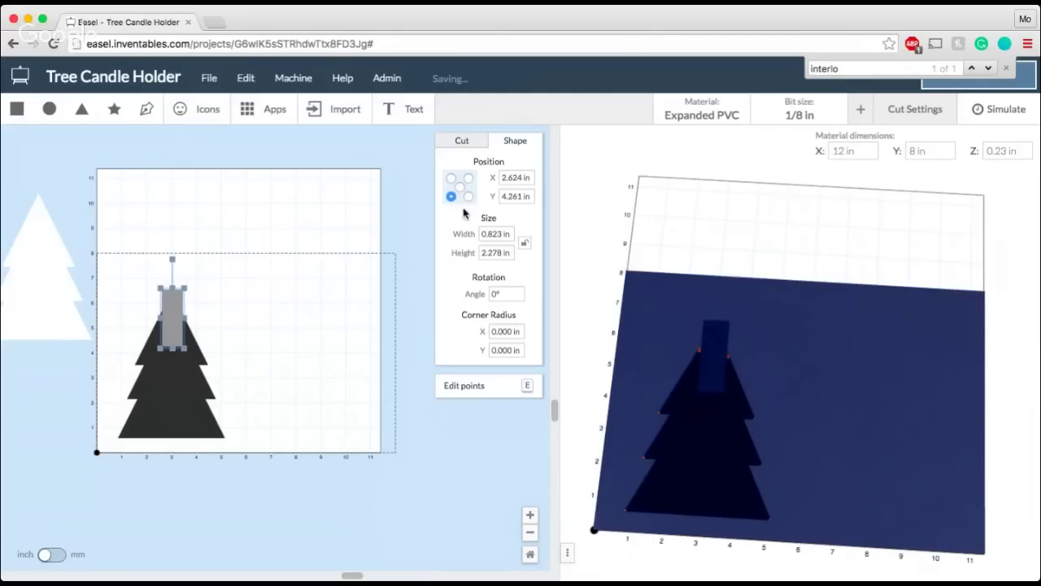
# - Set the rectangle's cut depth to 0 and centre it horizontally with the tree
pyautogui.click(465, 142)
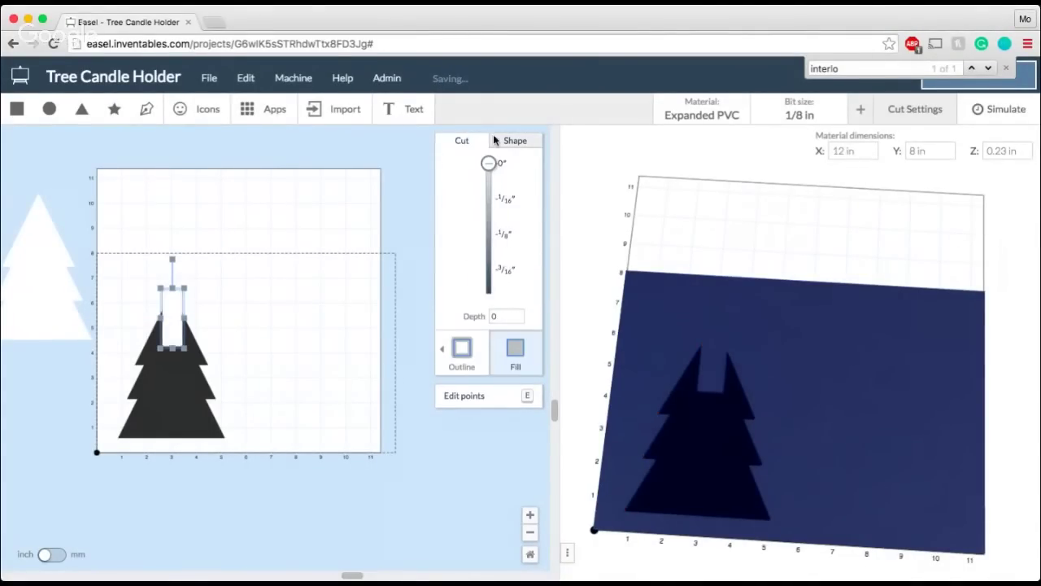
pyautogui.click(352, 258)
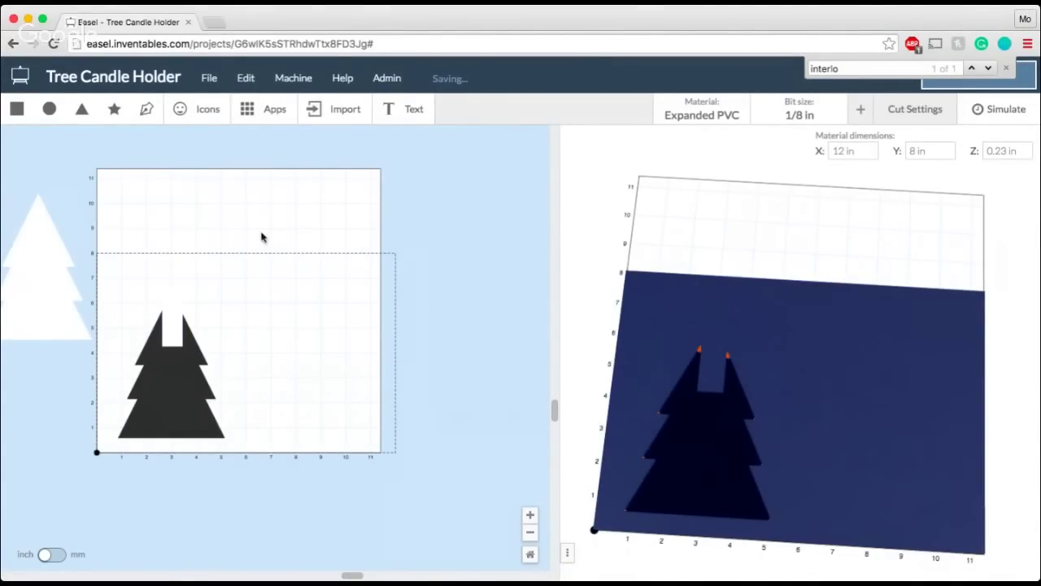
pyautogui.moveTo(145, 253); pyautogui.dragTo(205, 436)
pyautogui.click(83, 148)
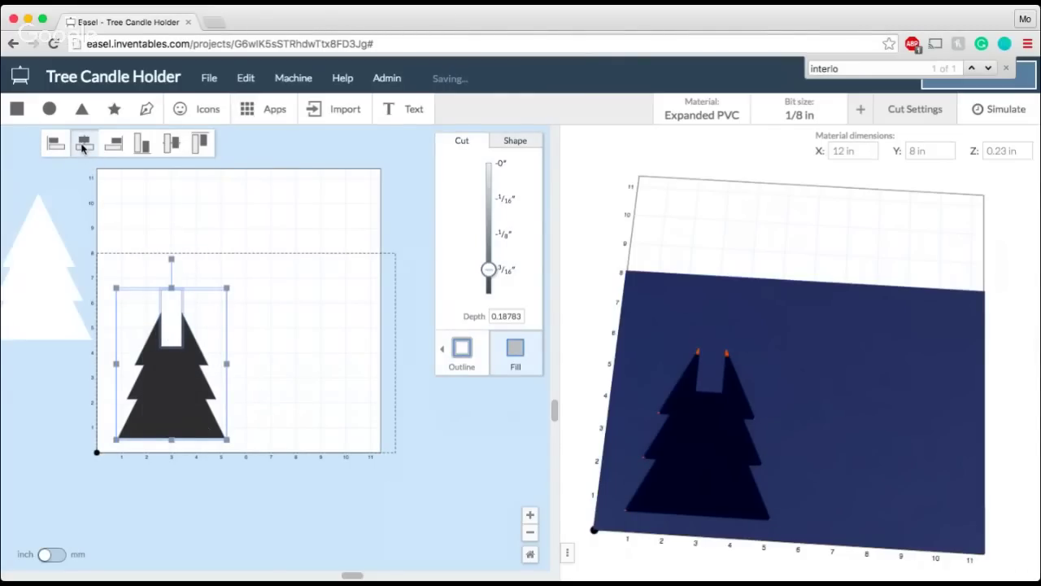
pyautogui.click(264, 259)
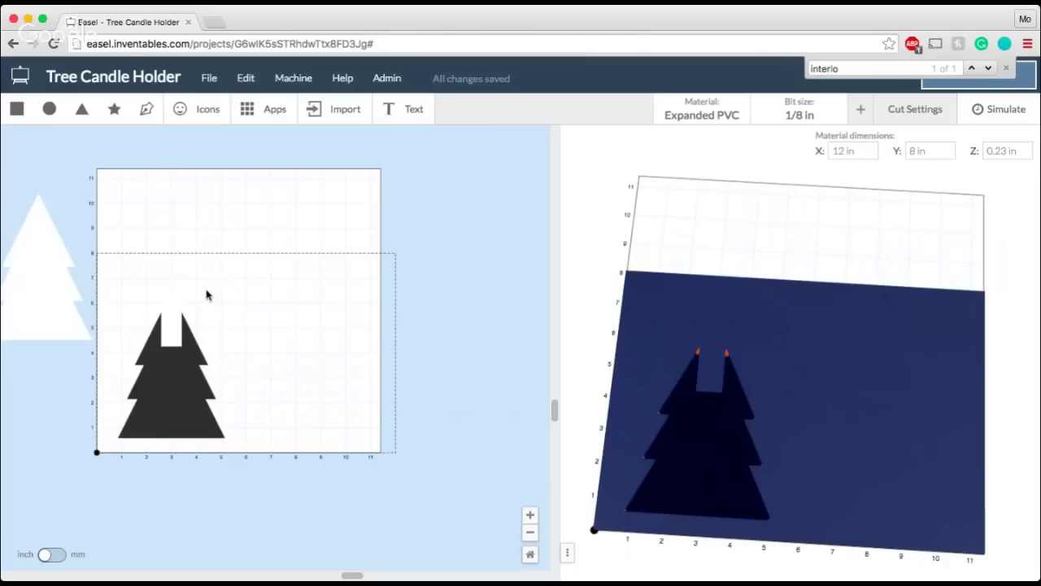
pyautogui.moveTo(800, 426); pyautogui.dragTo(835, 491)
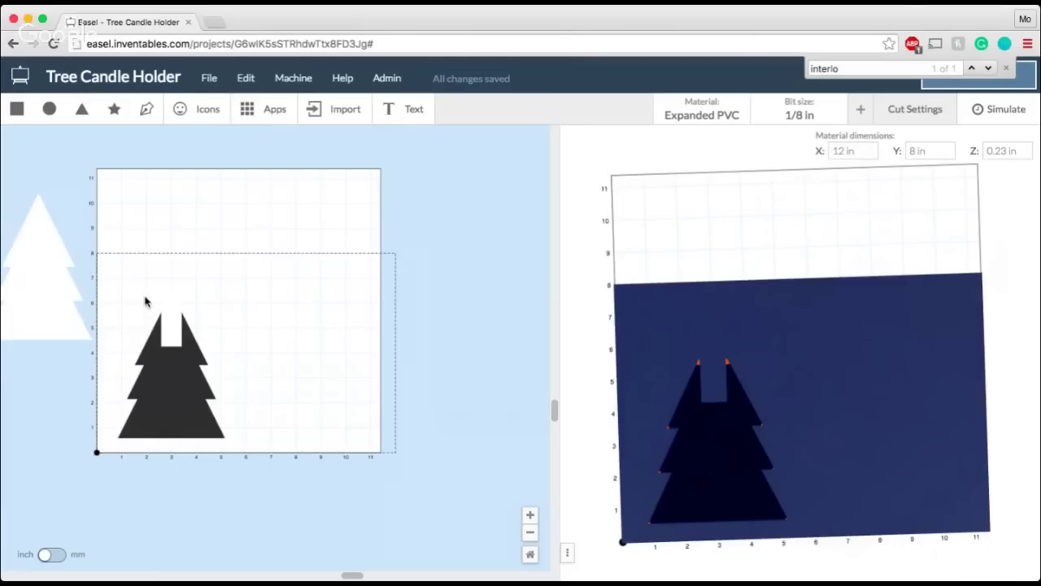
# - Combine the tree and the rectangle into one notched shape and shift it slightly up on the material
pyautogui.moveTo(144, 295); pyautogui.dragTo(210, 376)
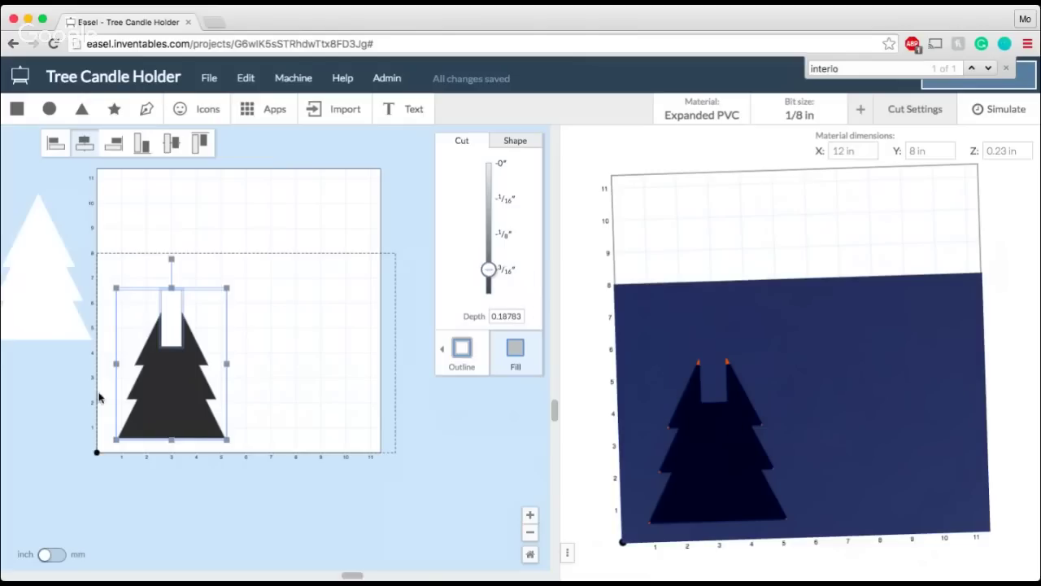
pyautogui.rightClick(154, 396)
pyautogui.click(197, 287)
pyautogui.rightClick(178, 317)
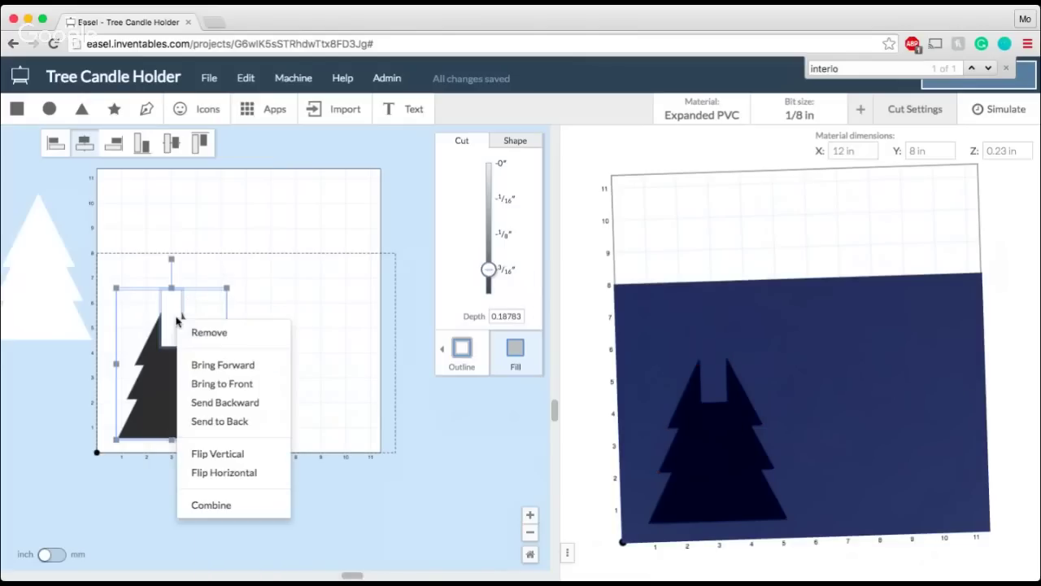
pyautogui.click(231, 509)
pyautogui.moveTo(191, 425); pyautogui.dragTo(196, 399)
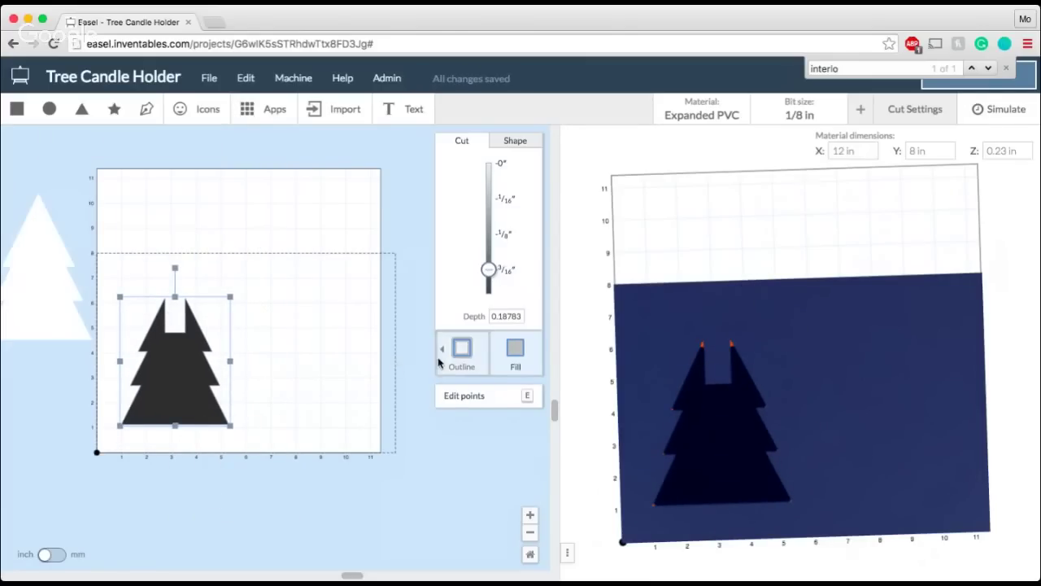
# - Change the notched tree's cut from fill to an outline outside the path
pyautogui.click(465, 363)
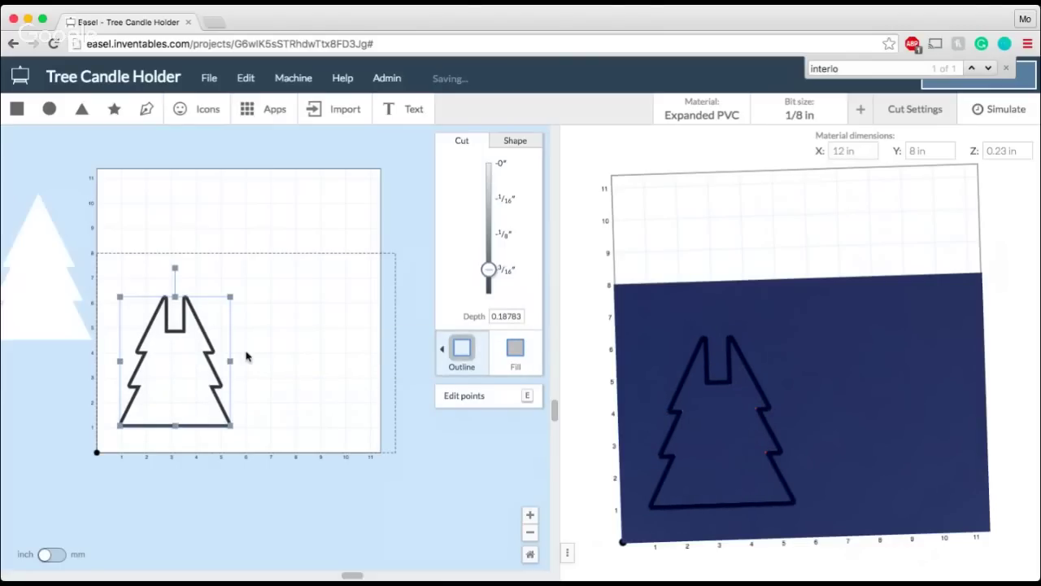
pyautogui.scroll(3, 171, 362)
pyautogui.scroll(3, 171, 362)
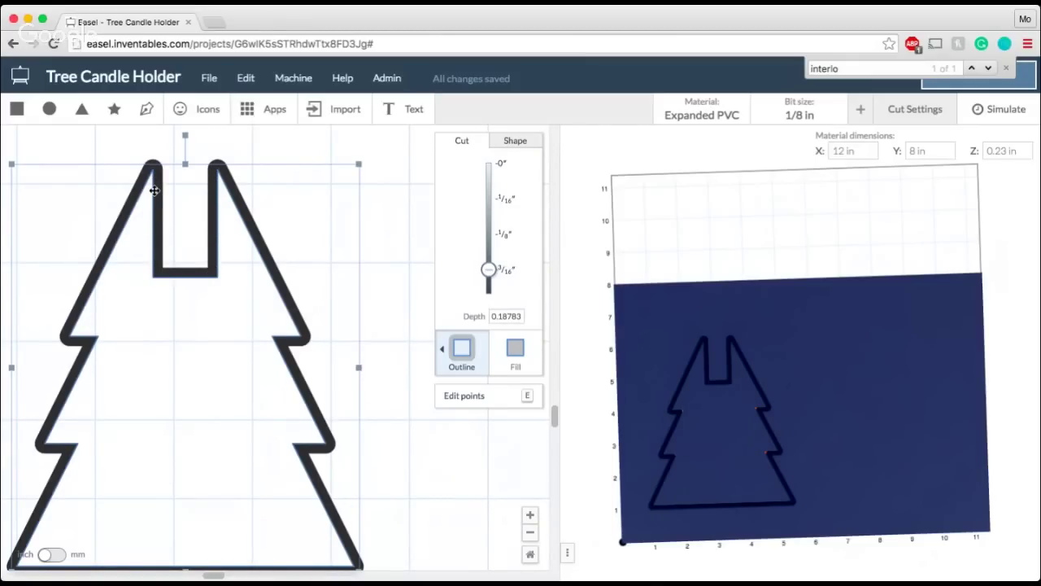
# - Try the inside outline on the notched tree to compare the candle slot, and restore the outside outline
pyautogui.click(465, 345)
pyautogui.click(411, 355)
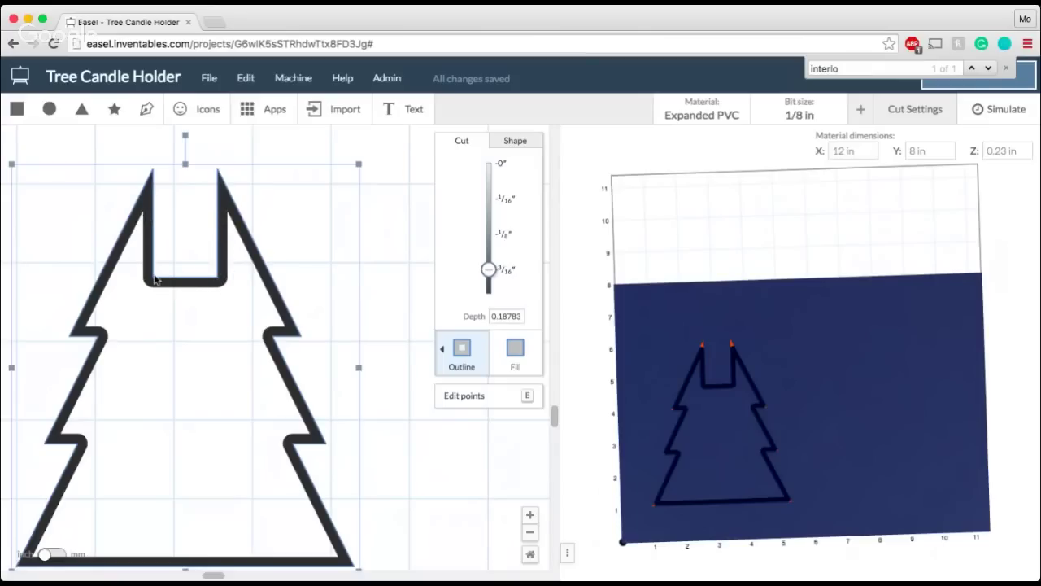
pyautogui.click(476, 351)
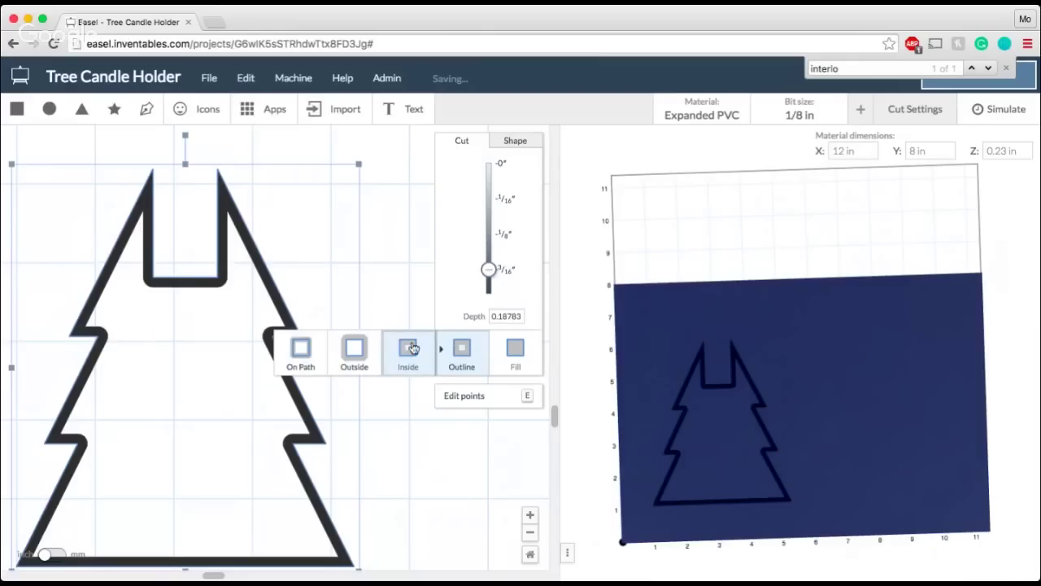
pyautogui.click(354, 350)
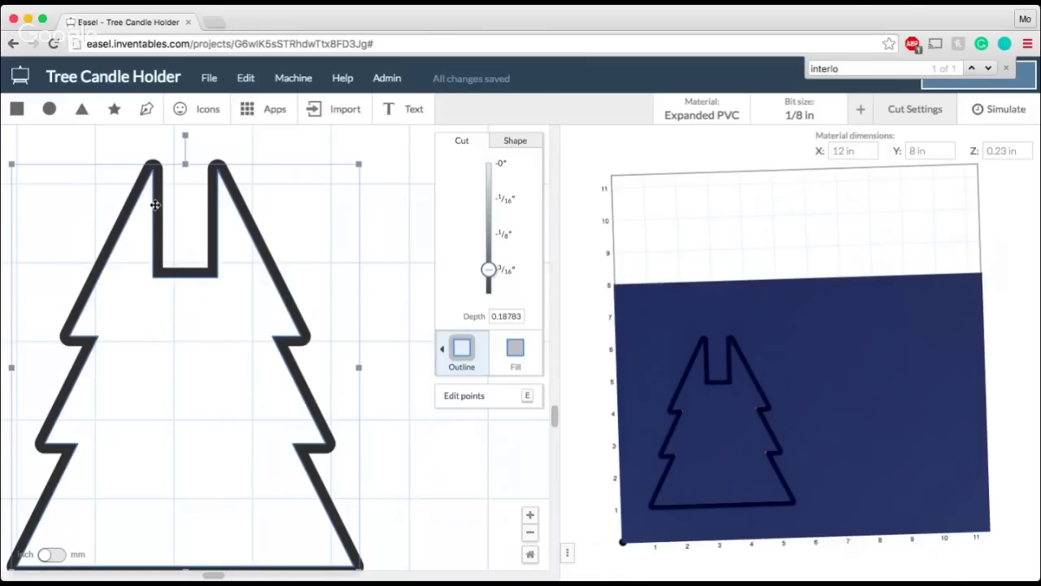
# - Set the tree outline's depth to the full 0.23 in and reposition the holding tabs along the sloping sides
pyautogui.scroll(-5, 155, 205)
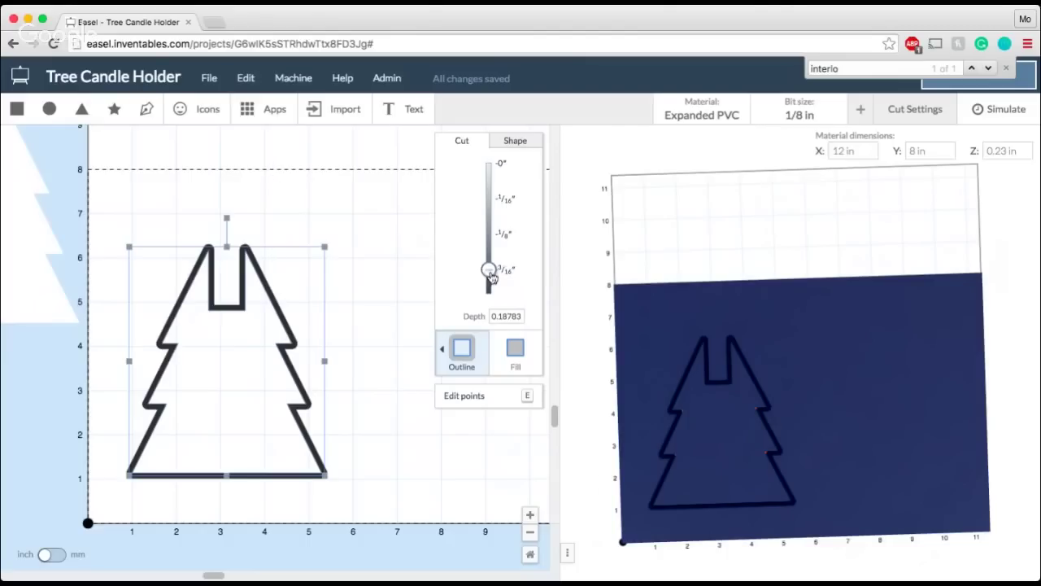
pyautogui.moveTo(488, 269); pyautogui.dragTo(488, 295)
pyautogui.moveTo(199, 260); pyautogui.dragTo(181, 305)
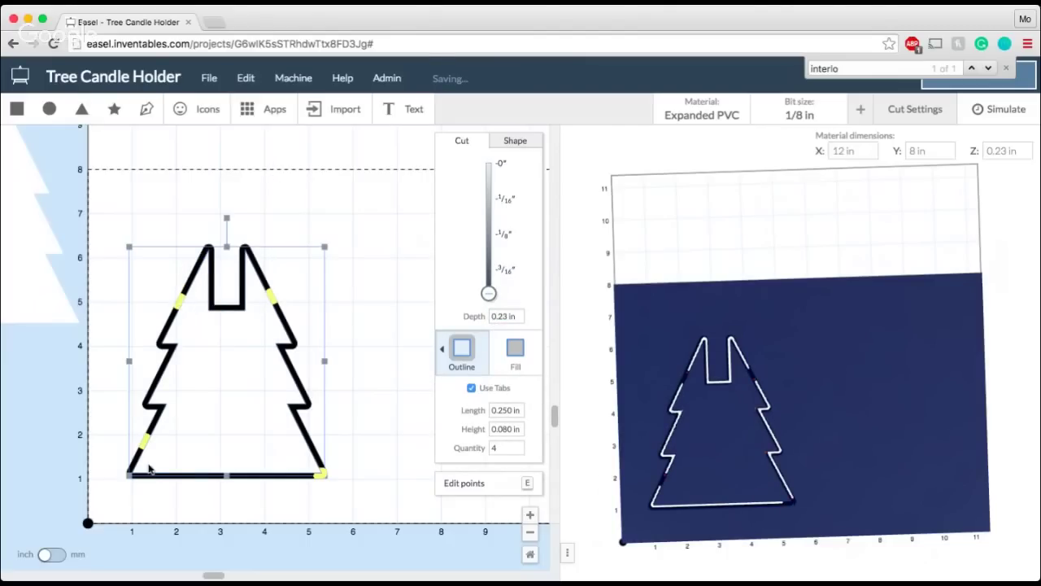
pyautogui.moveTo(322, 473); pyautogui.dragTo(317, 425)
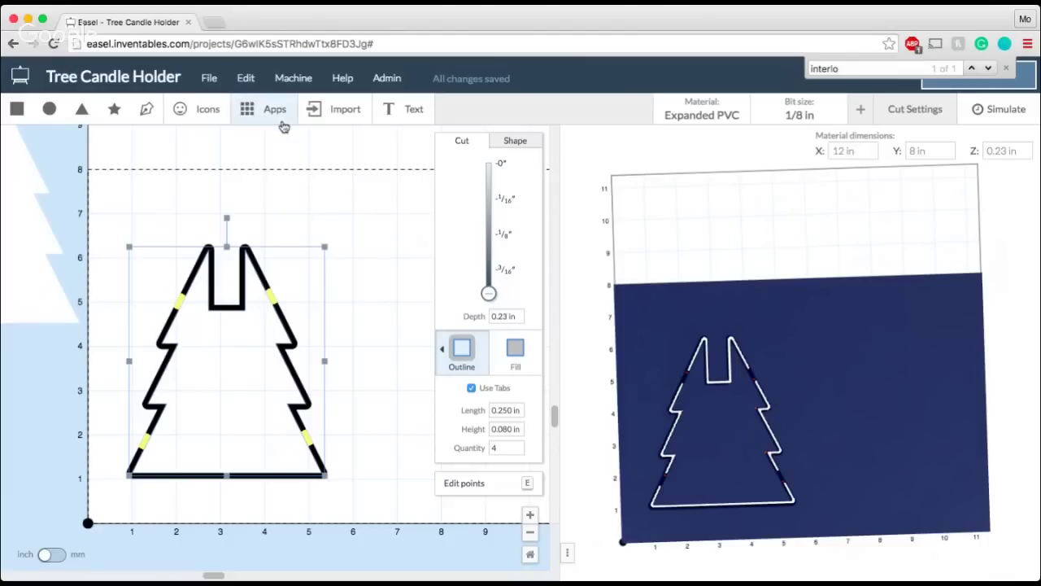
# - Open the Interlocker app for the notched tree and set the notch size to 0.23 in
pyautogui.click(281, 124)
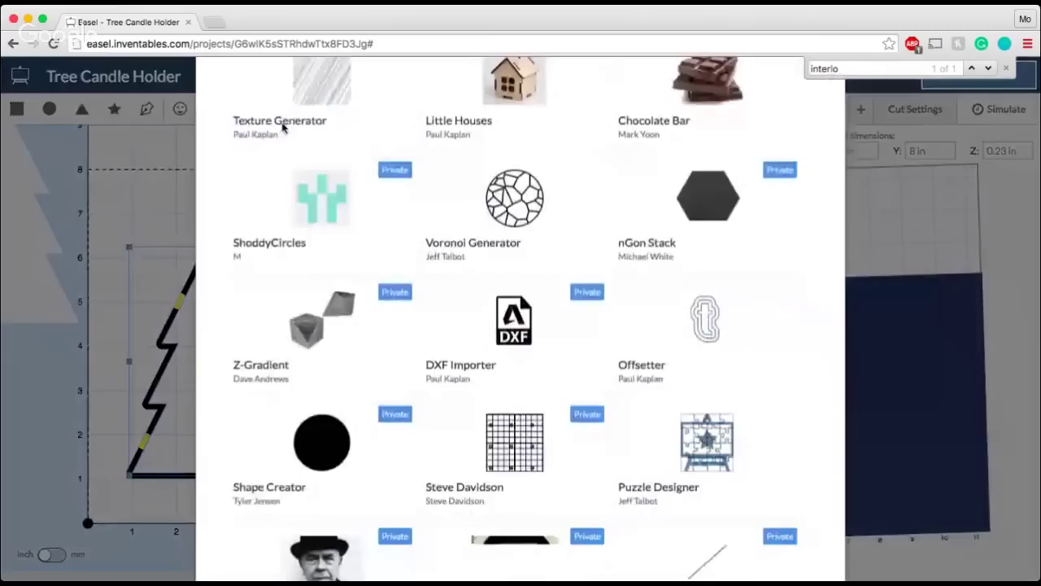
pyautogui.write('inter')
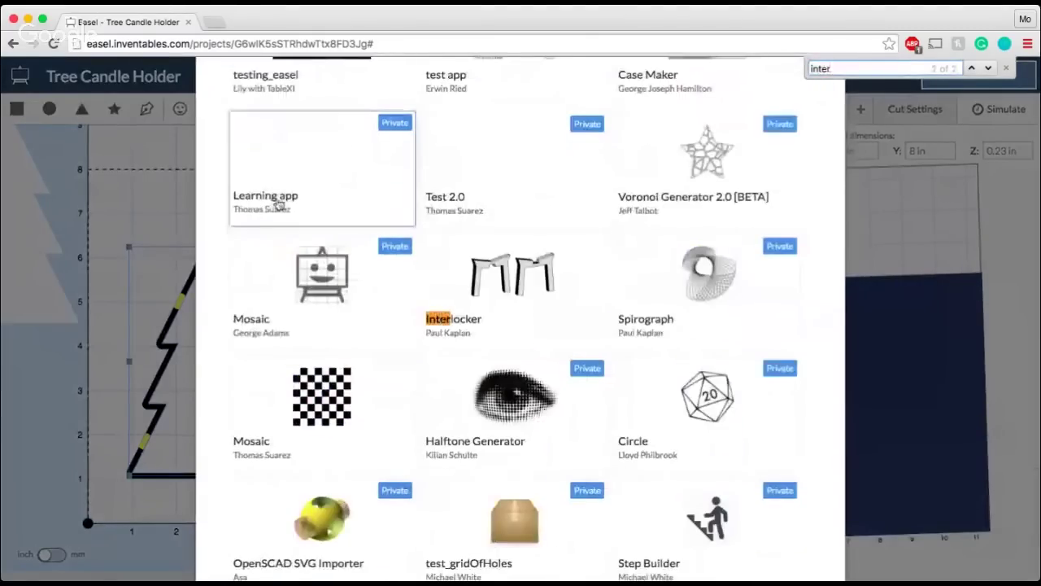
pyautogui.click(508, 294)
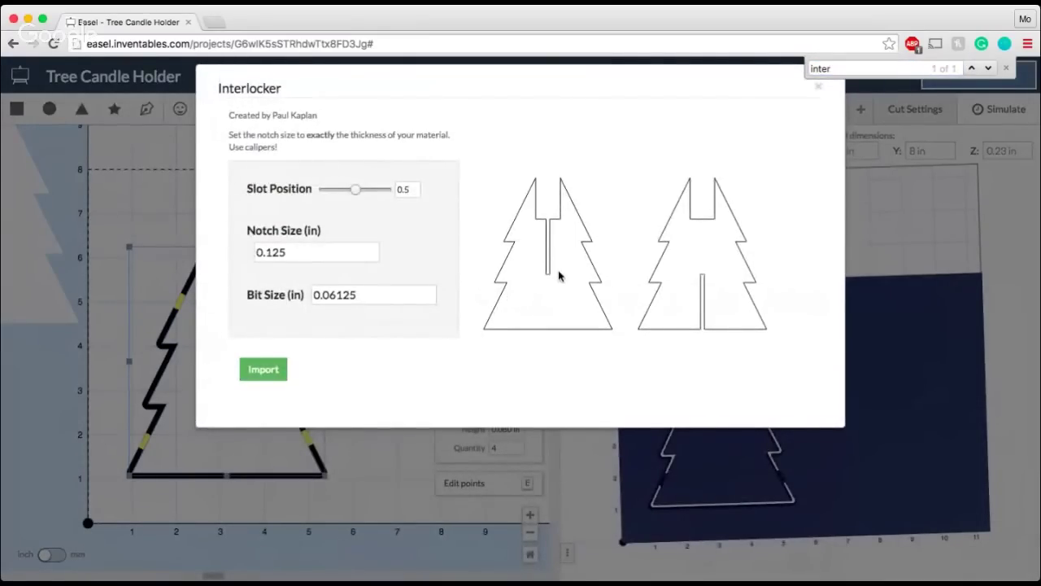
pyautogui.click(289, 252)
pyautogui.press('BackSpace')
pyautogui.press('BackSpace')
pyautogui.press('BackSpace')
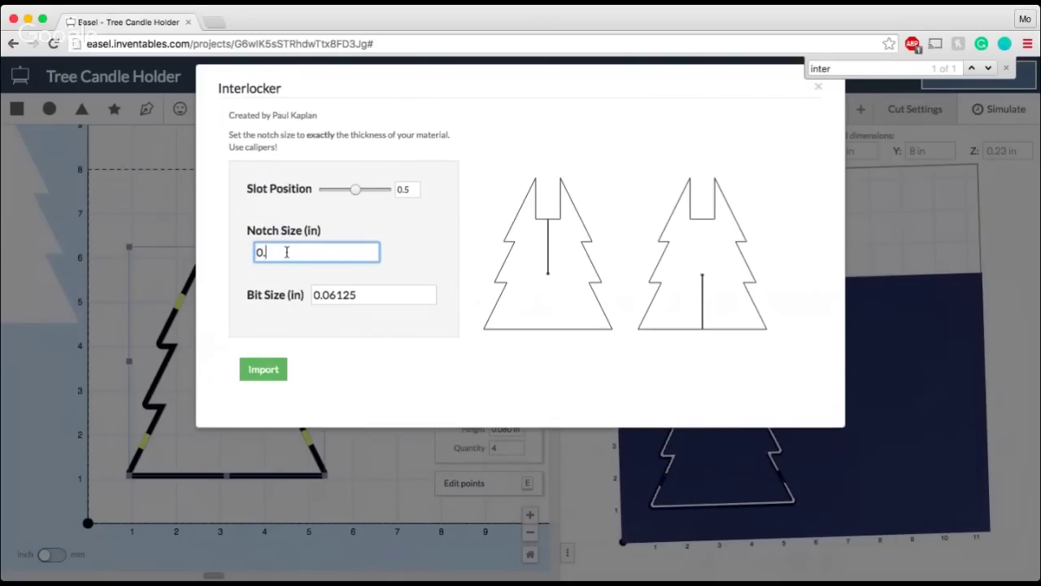
pyautogui.write('23')
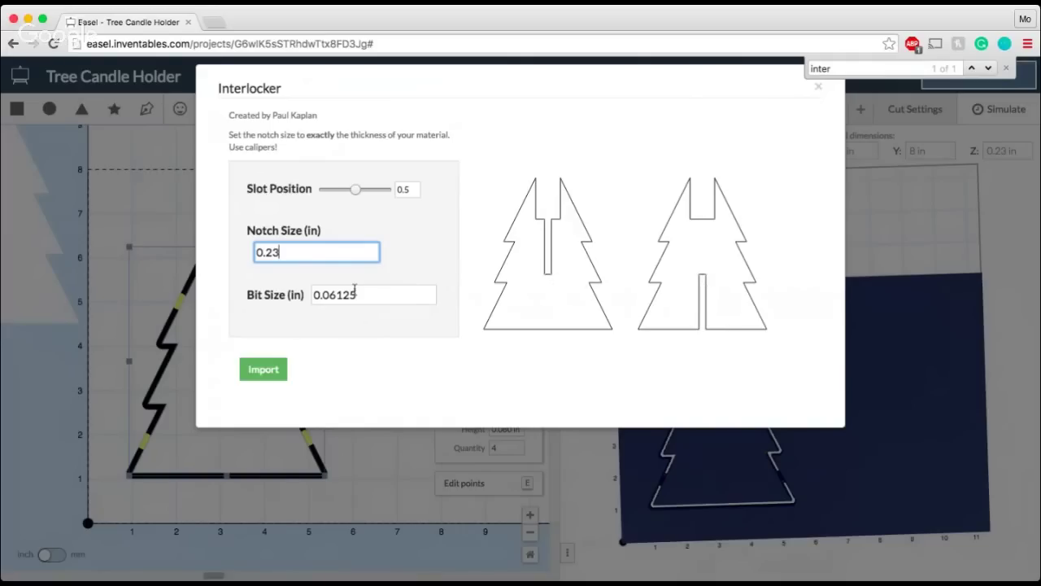
# - Set the Interlocker bit size to 0.125 in and import the two slotted trees
pyautogui.click(336, 295)
pyautogui.press('BackSpace')
pyautogui.press('BackSpace')
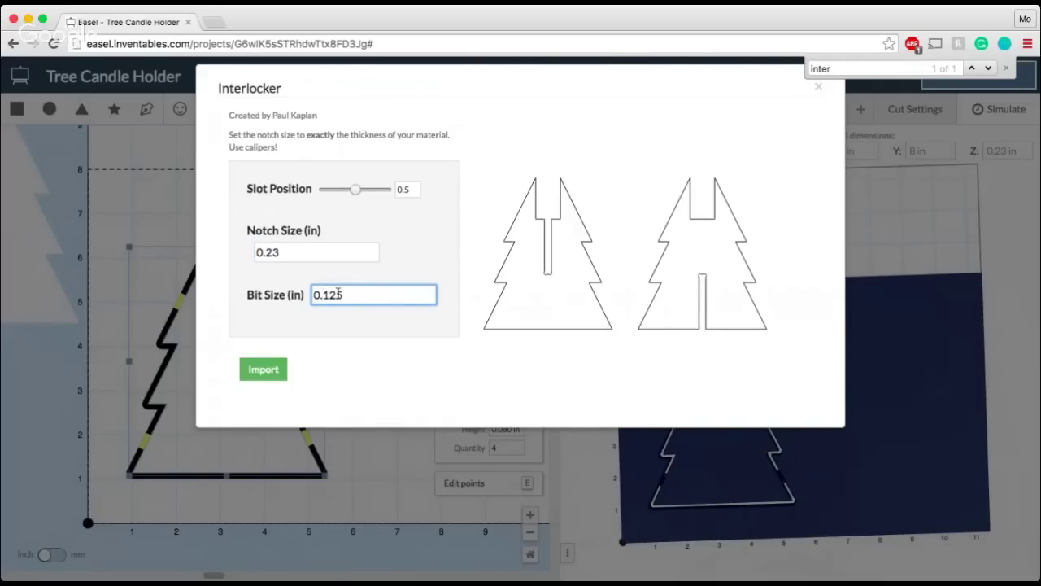
pyautogui.click(274, 367)
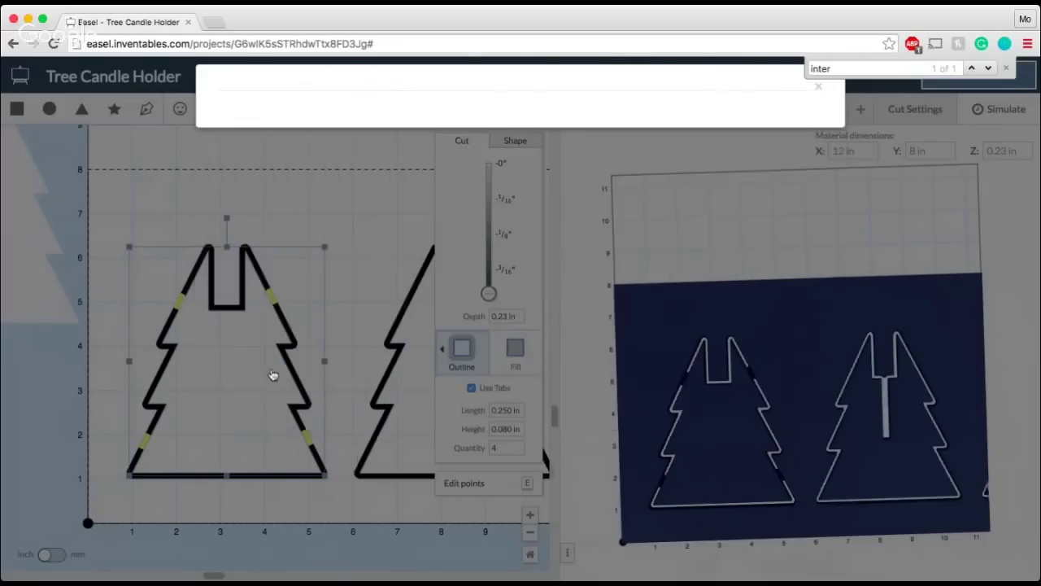
# - Park the original notched tree off the material and set its cut depth to 0
pyautogui.scroll(-3, 272, 372)
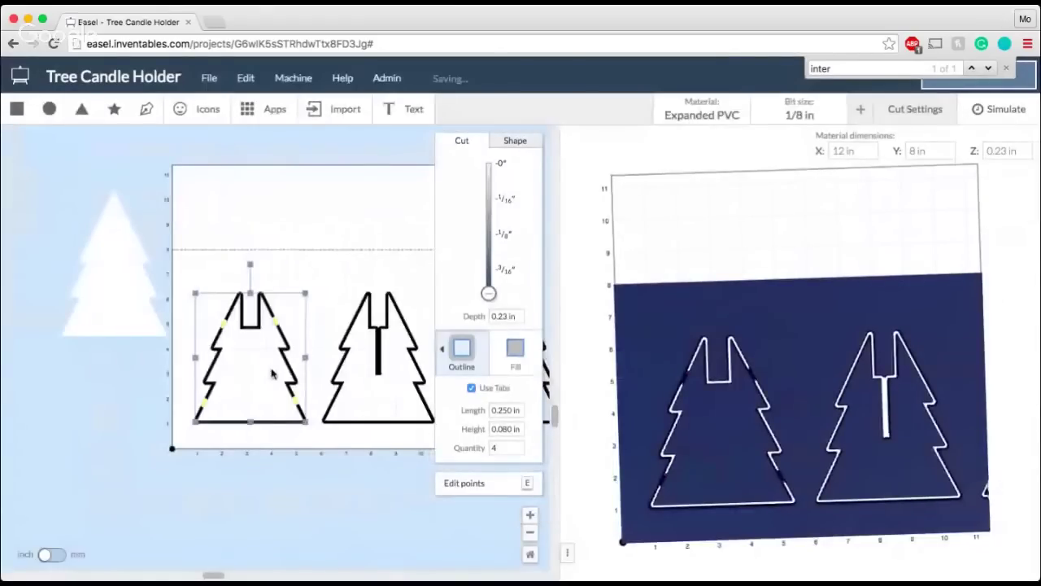
pyautogui.moveTo(293, 373); pyautogui.dragTo(128, 420)
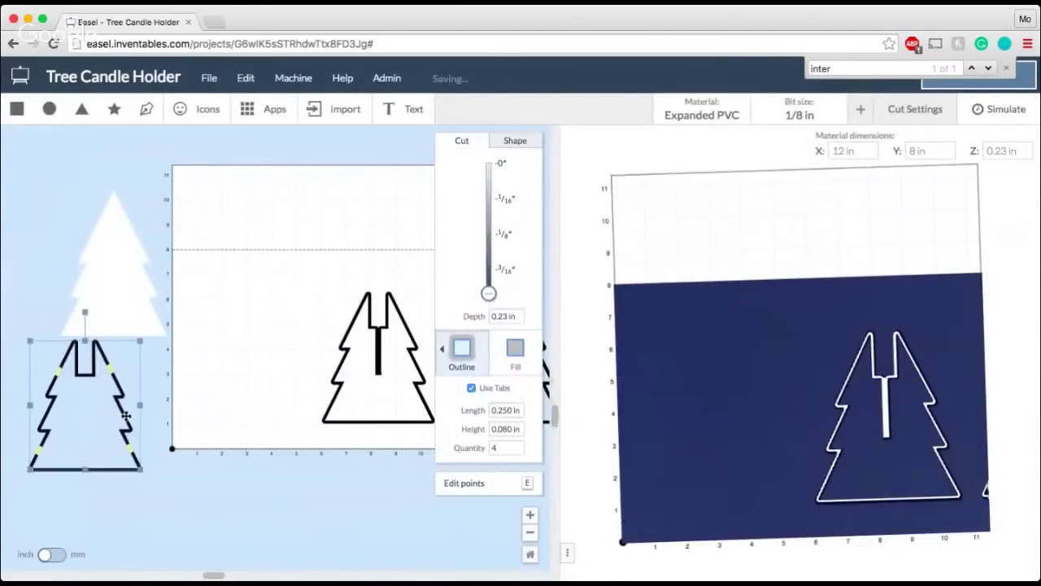
pyautogui.moveTo(488, 293); pyautogui.dragTo(488, 163)
# - Move the two imported slotted trees together so both fit side by side on the material
pyautogui.hscroll(2, 358, 234)
pyautogui.moveTo(282, 256); pyautogui.dragTo(311, 425)
pyautogui.click(306, 306)
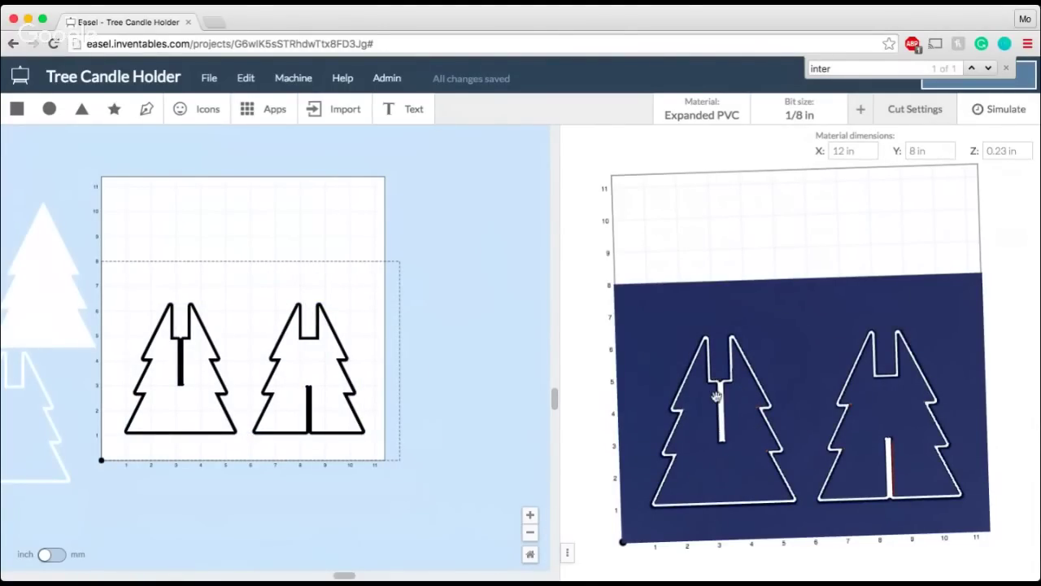
# - Examine the slots and outlines of both interlocking trees in the 3D preview and the design view
pyautogui.scroll(3, 875, 455)
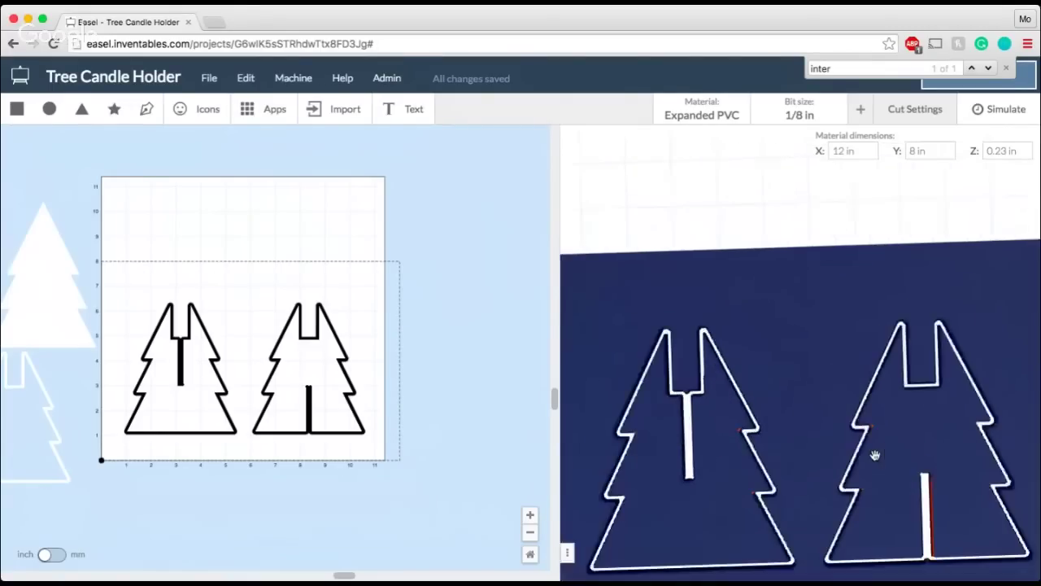
pyautogui.scroll(-2, 875, 456)
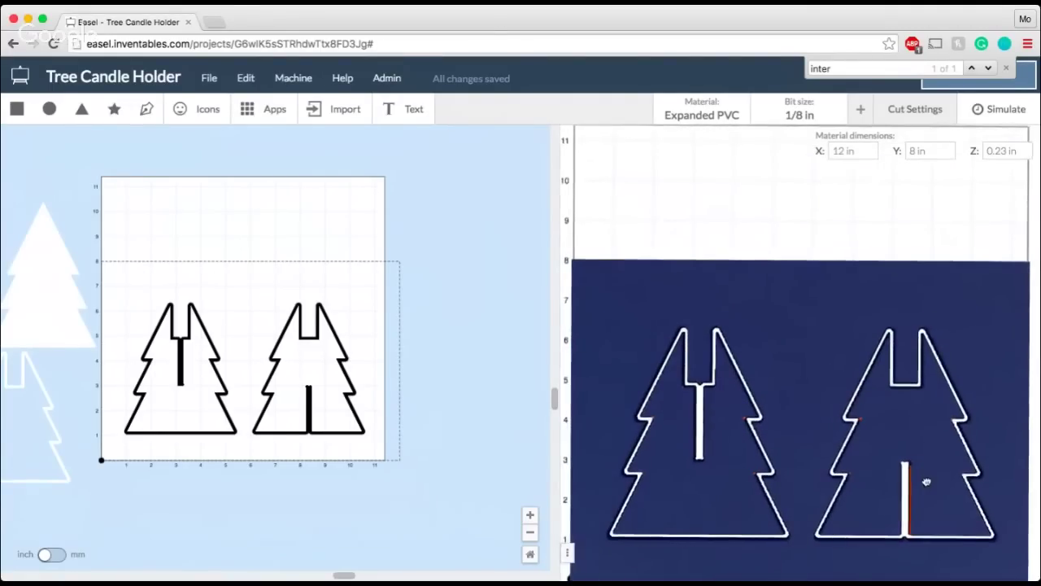
pyautogui.scroll(6, 346, 431)
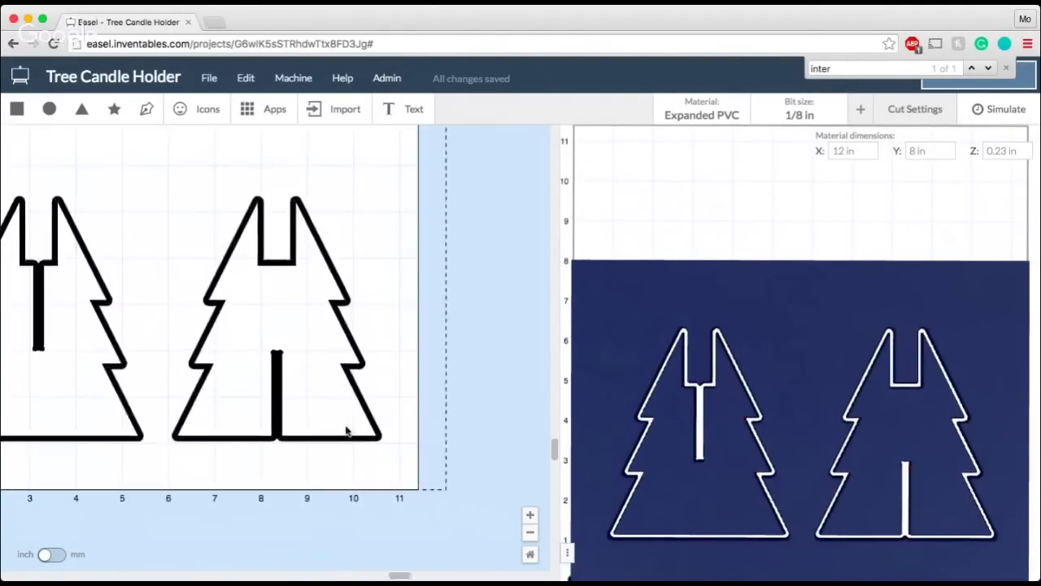
pyautogui.scroll(1, 346, 431)
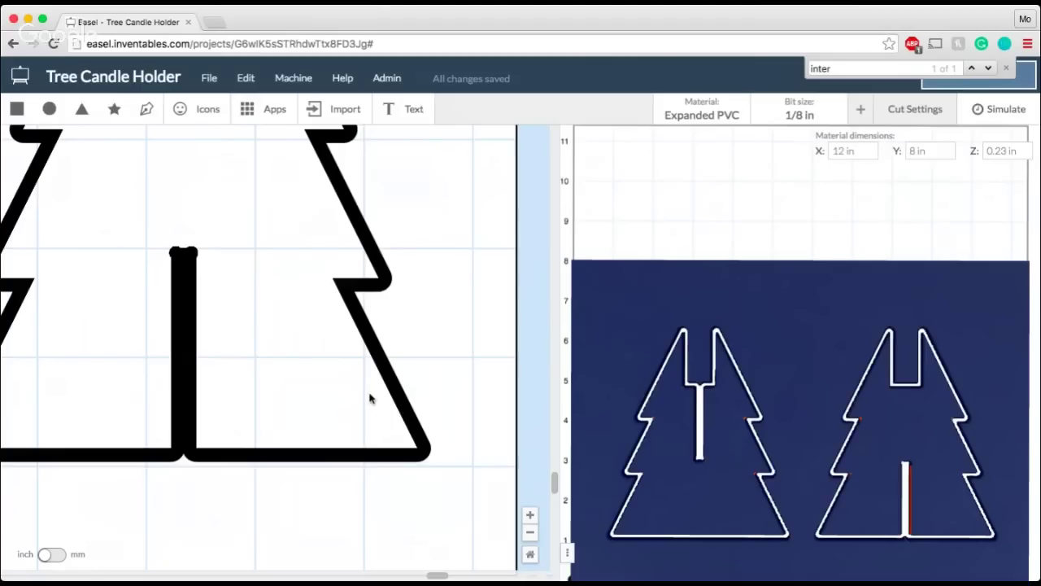
pyautogui.scroll(-3, 369, 398)
pyautogui.scroll(-1, 369, 397)
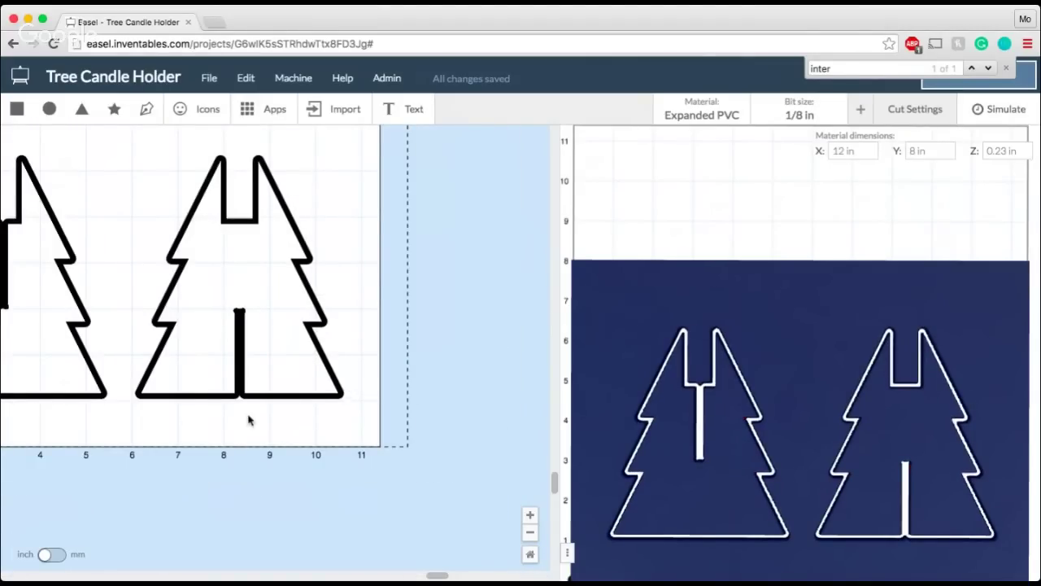
pyautogui.hscroll(-1, 249, 420)
pyautogui.hscroll(-3, 250, 420)
pyautogui.scroll(1, 250, 420)
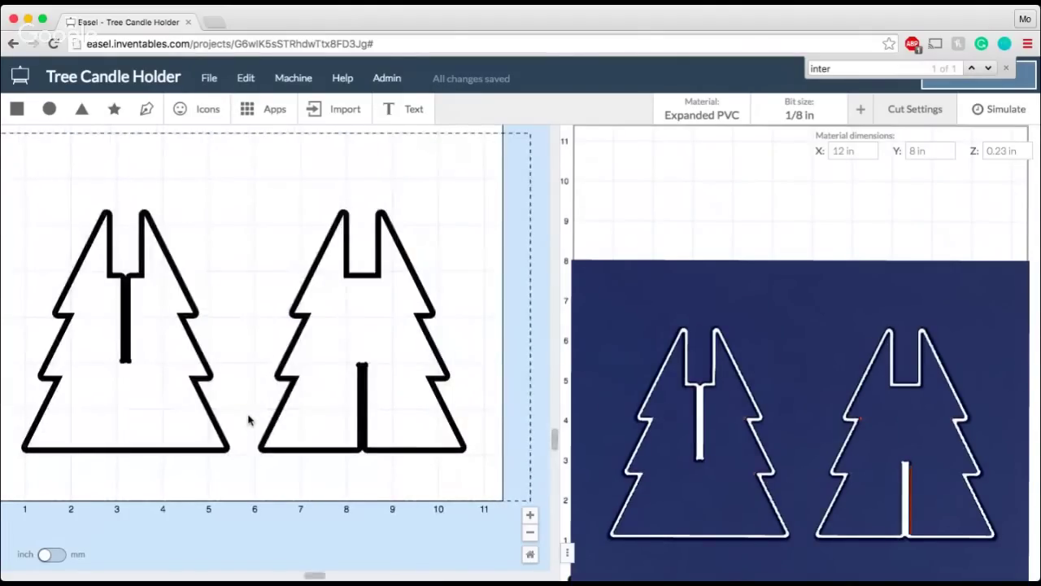